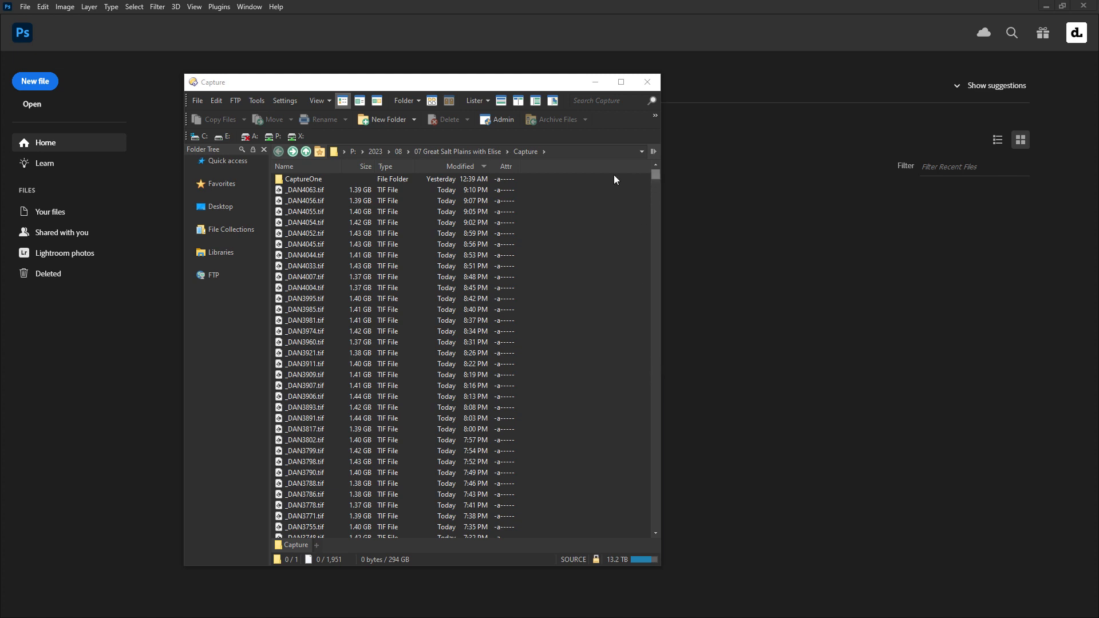
mouse_move(658, 176)
mouse_down()
mouse_move(665, 204)
mouse_move(655, 171)
mouse_up()
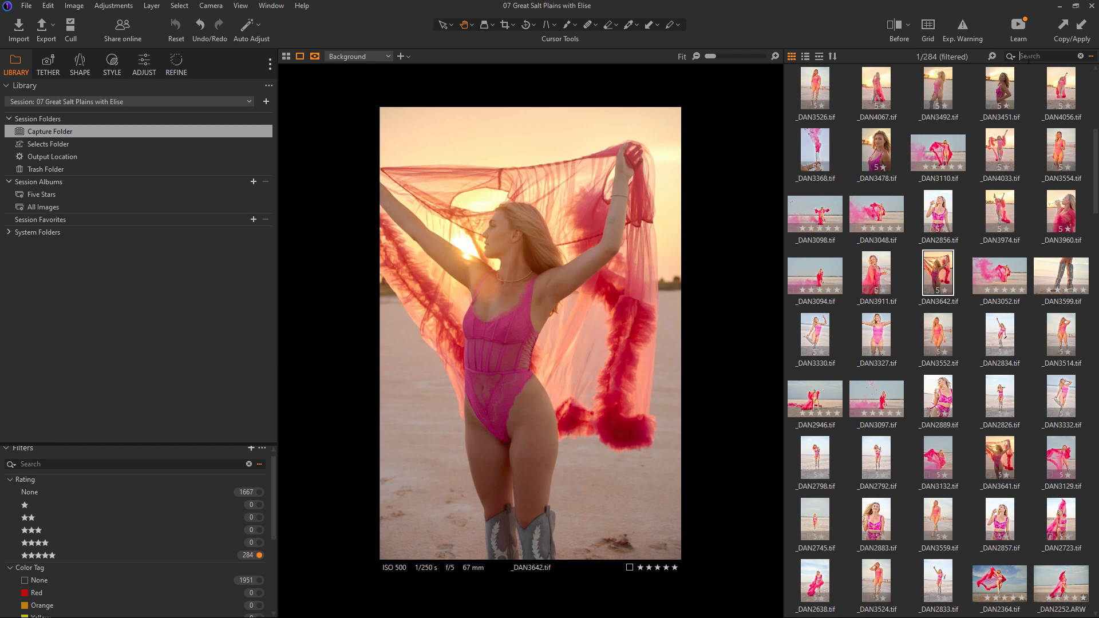
- Filter the image browser to show only tif files
text(tif)
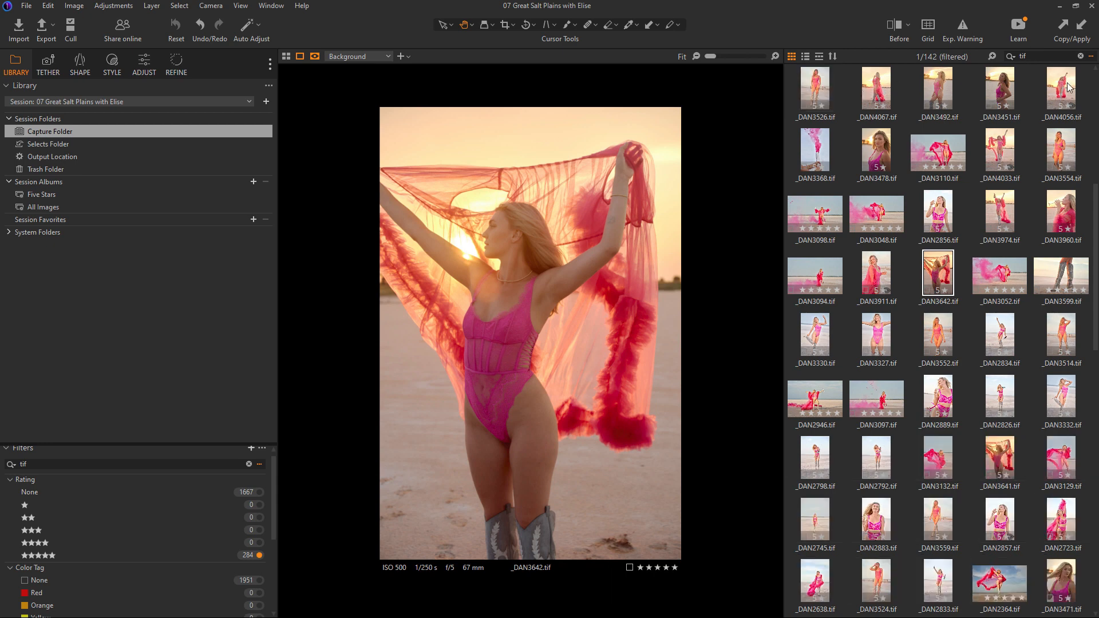
click(1095, 80)
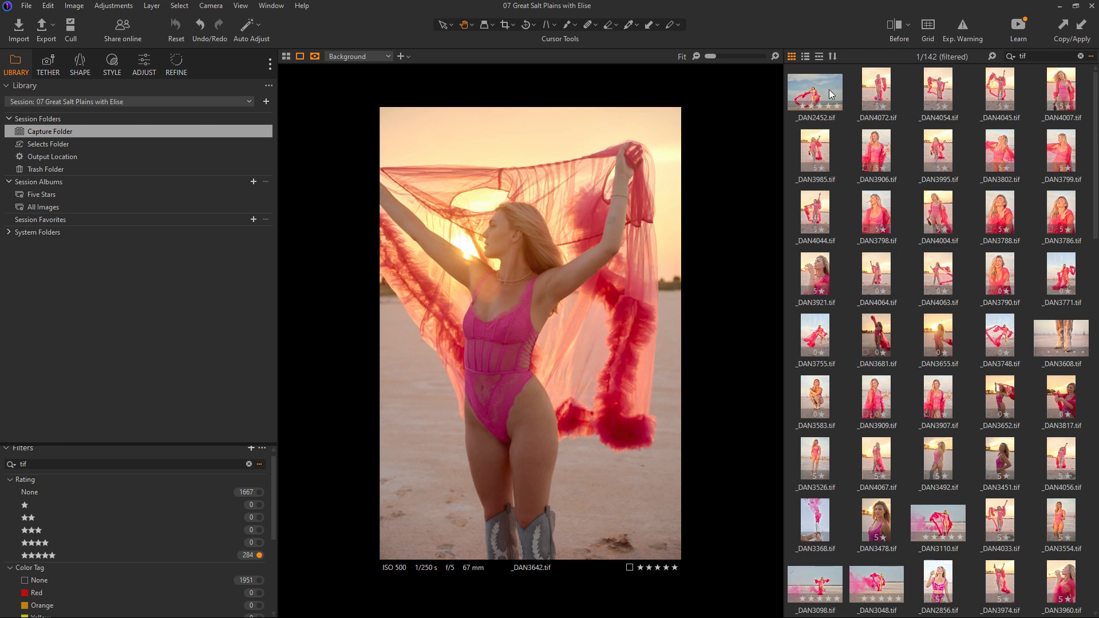
- Select the first five tif thumbnails, from _DAN2452 to _DAN4007
click(828, 90)
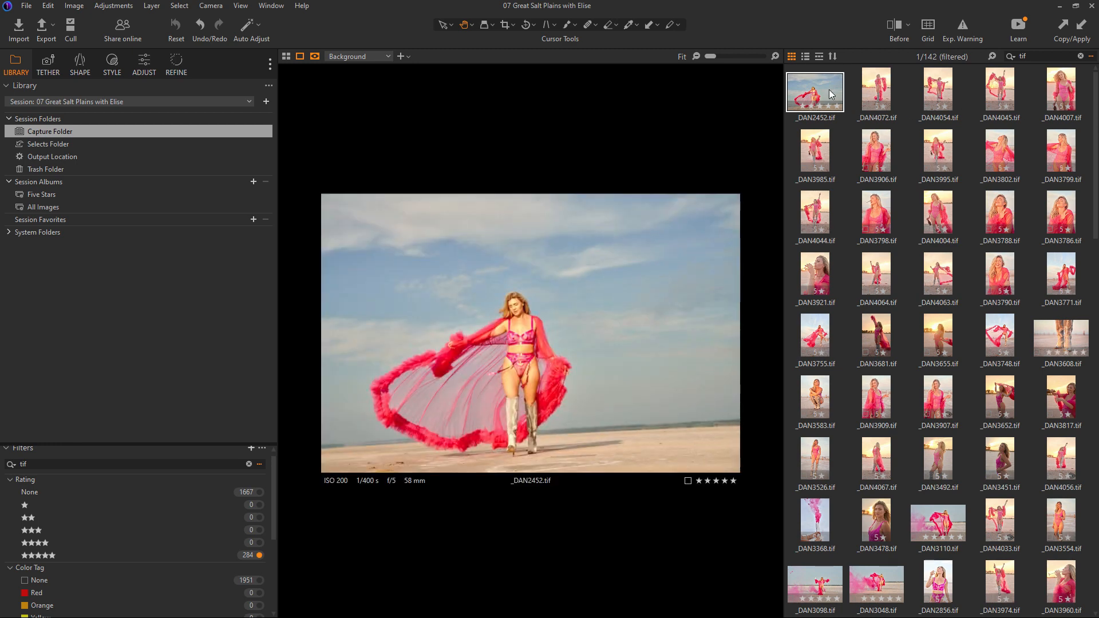
shift+click(1058, 146)
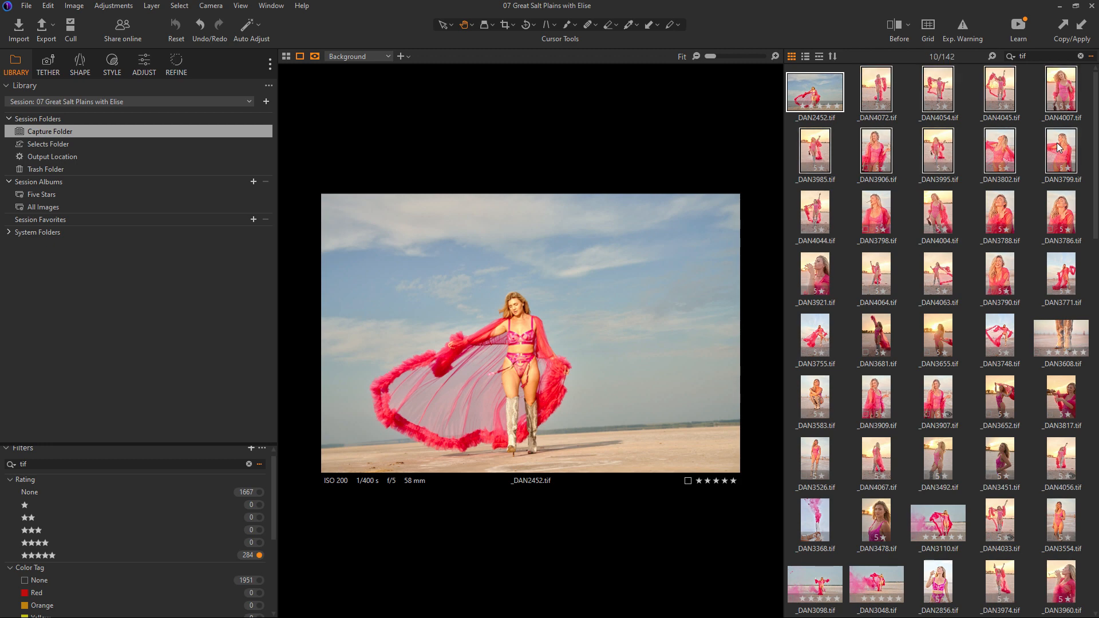
click(852, 98)
click(823, 92)
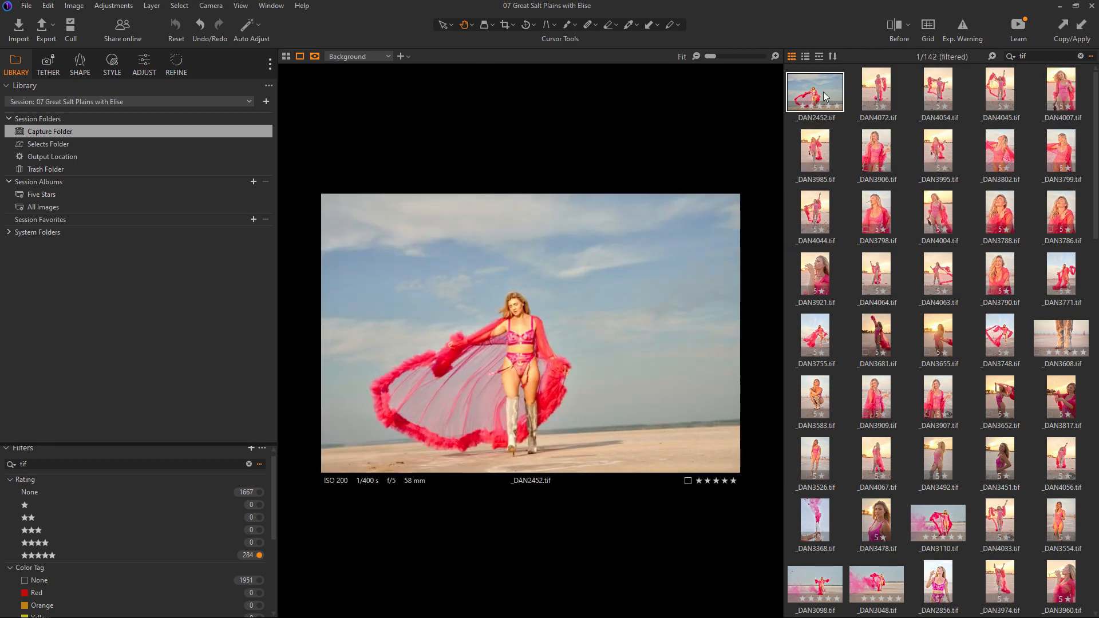
shift+click(1059, 85)
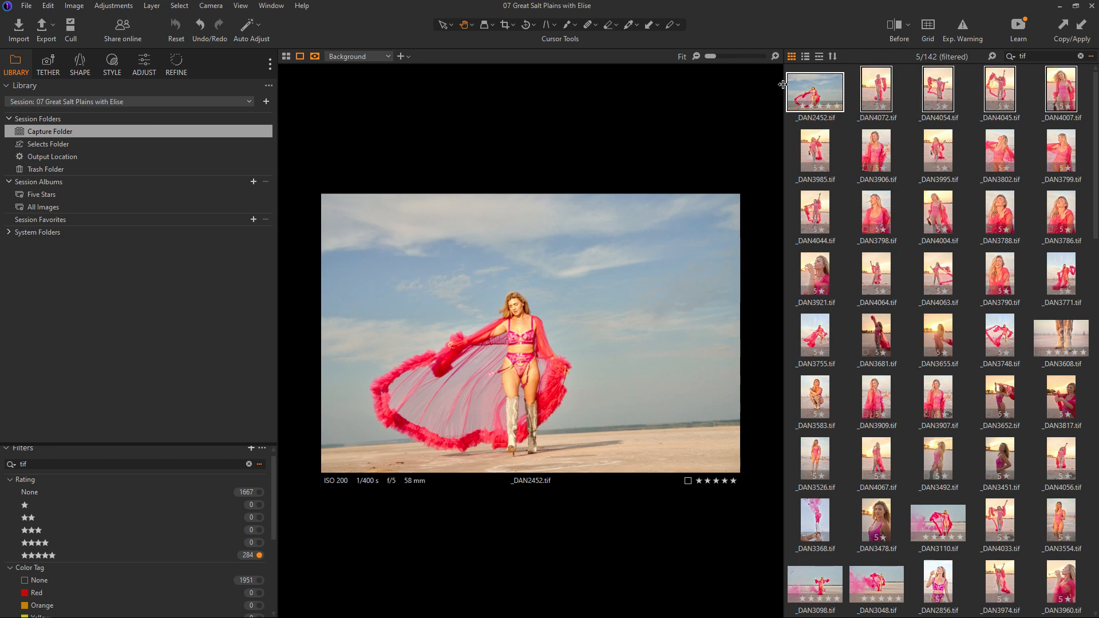
- Try to open the selected images with Adobe Photoshop 2023, always using it for tif files
right_click(817, 92)
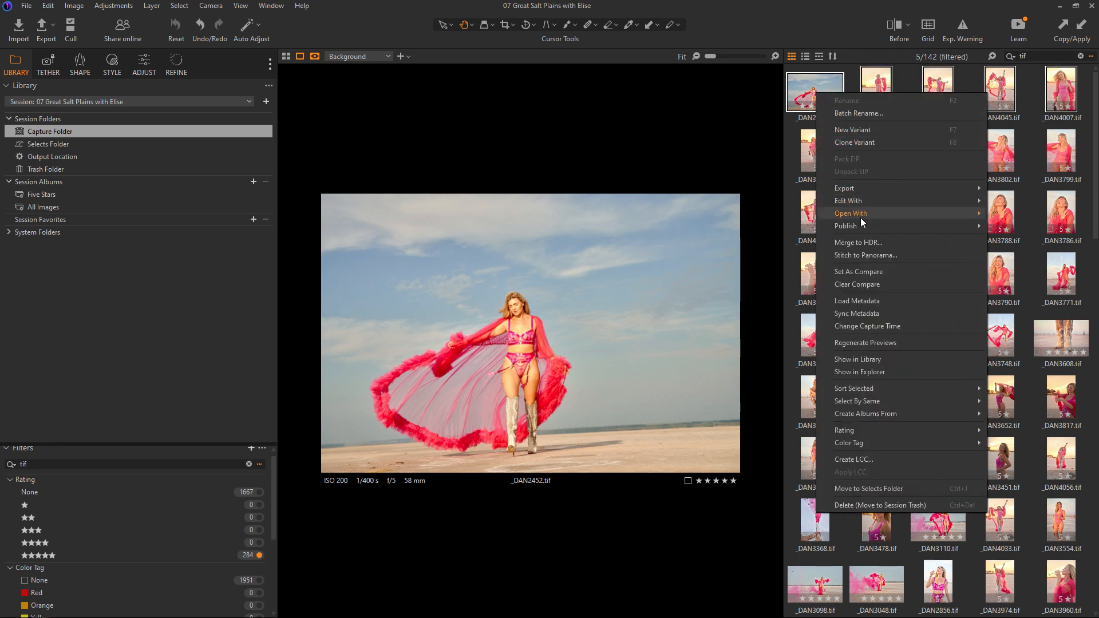
mouse_move(860, 218)
click(750, 256)
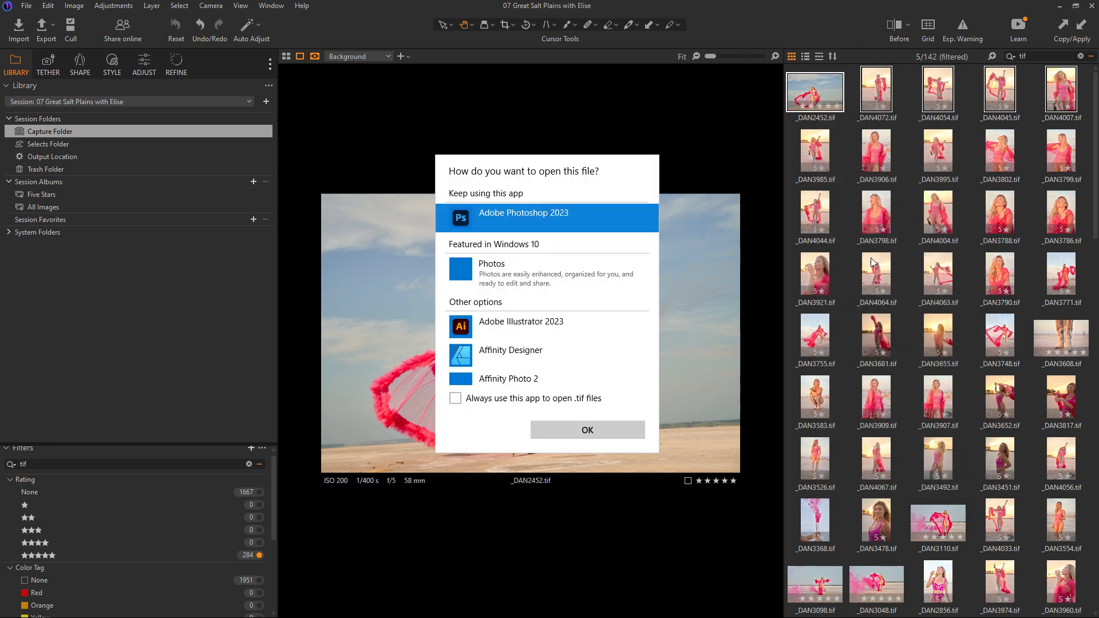
click(566, 402)
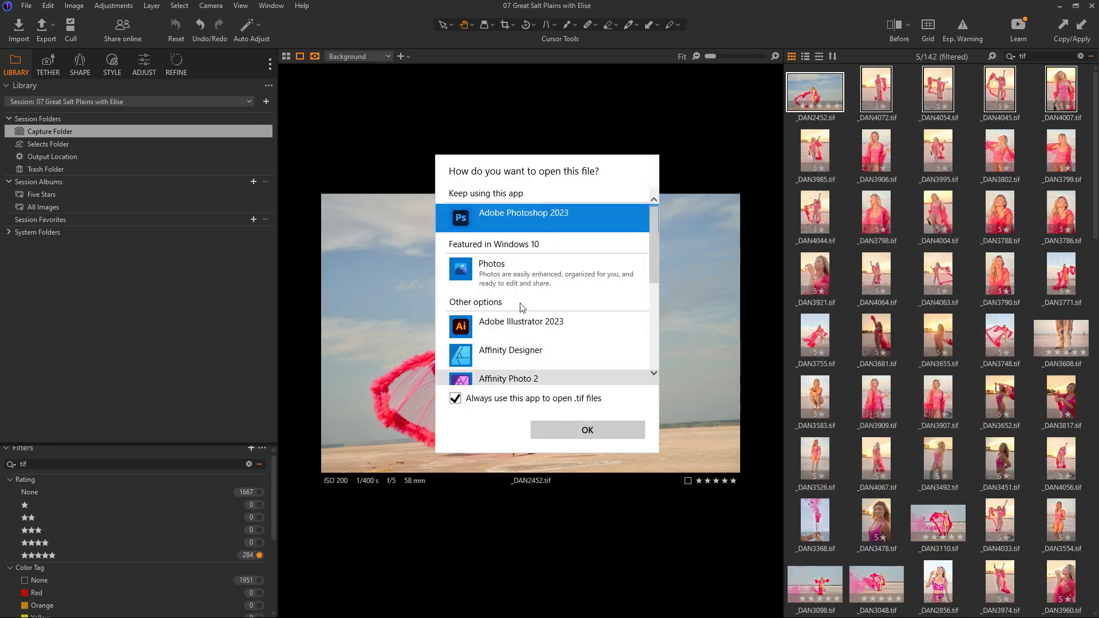
click(577, 433)
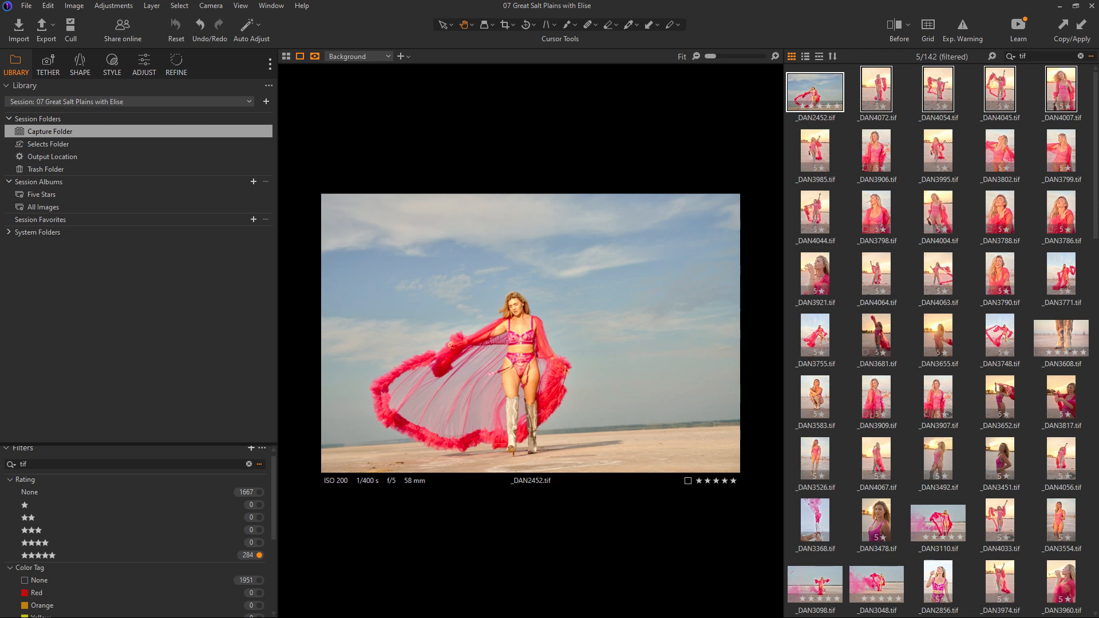
- Switch to the file manager and select the five tif files from _DAN2323 to _DAN4072
key(alt+Tab)
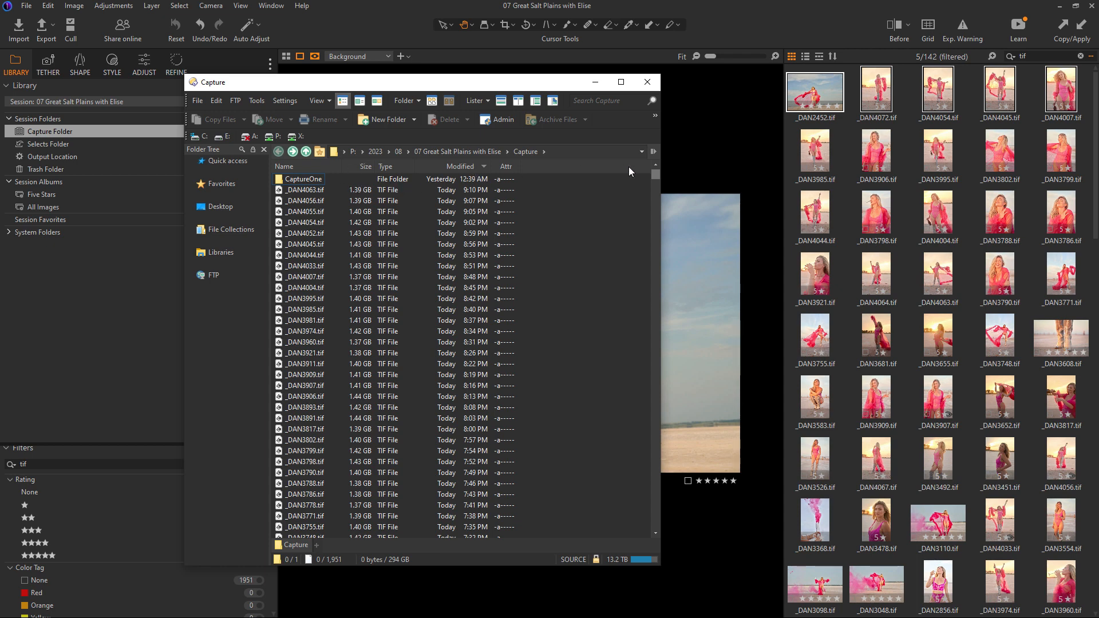
drag(655, 173, 662, 194)
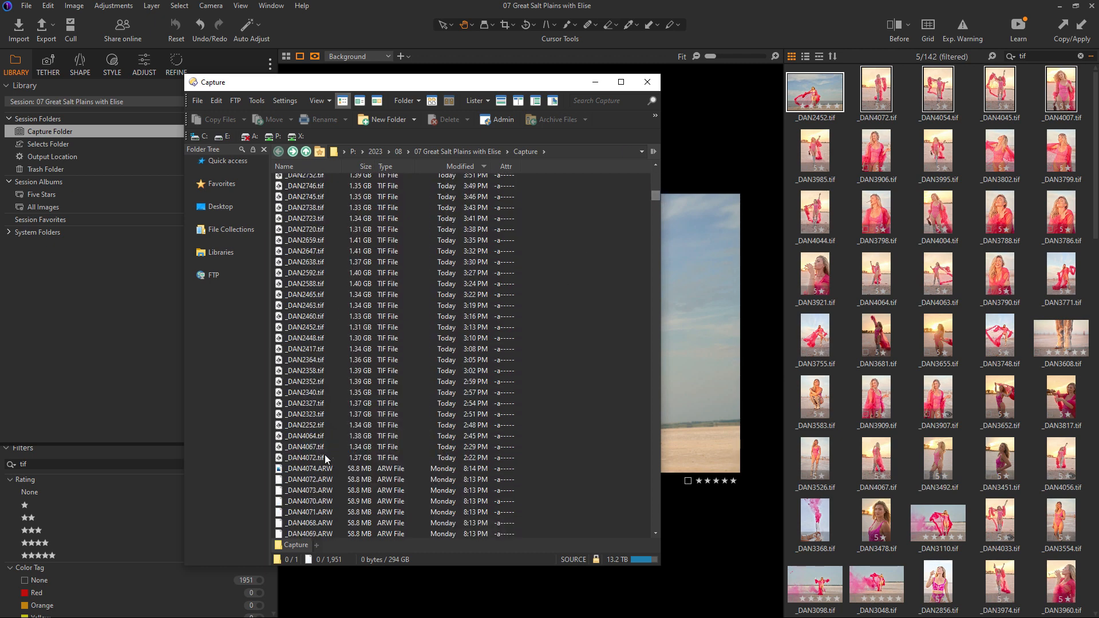
drag(333, 462, 309, 415)
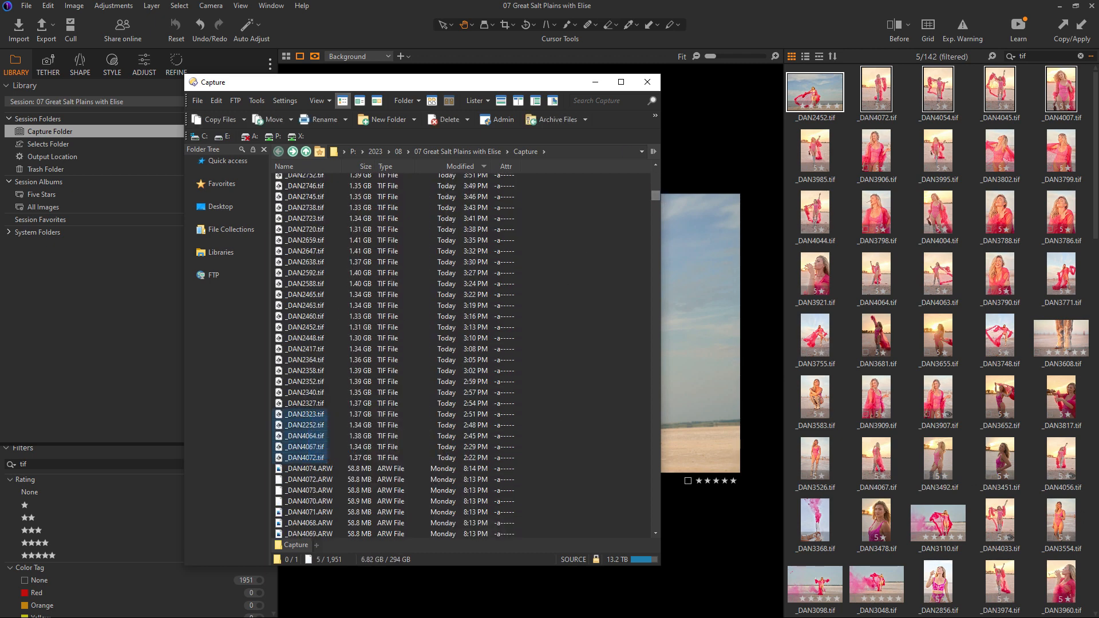
key(alt+Tab)
click(186, 42)
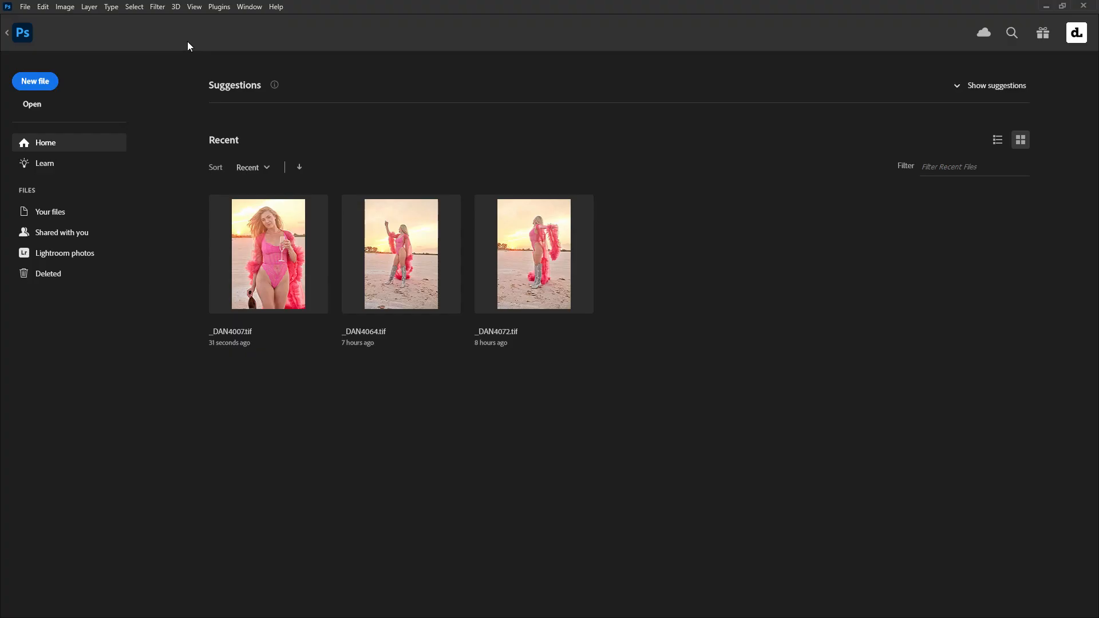
key(alt+Tab)
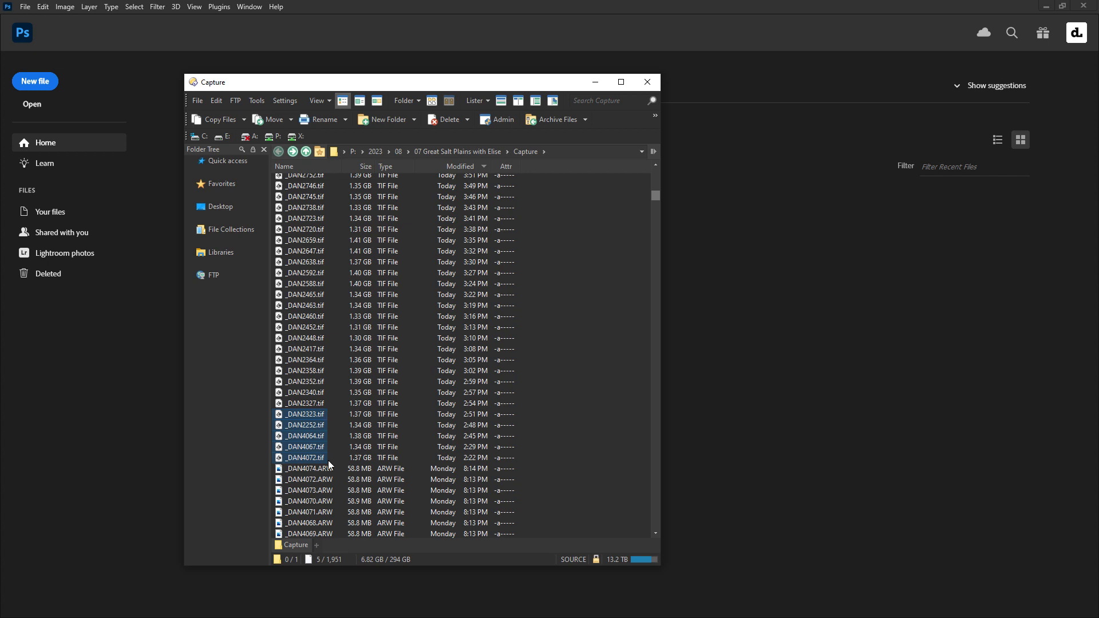
- Open the selected files with Adobe Photoshop
right_click(310, 445)
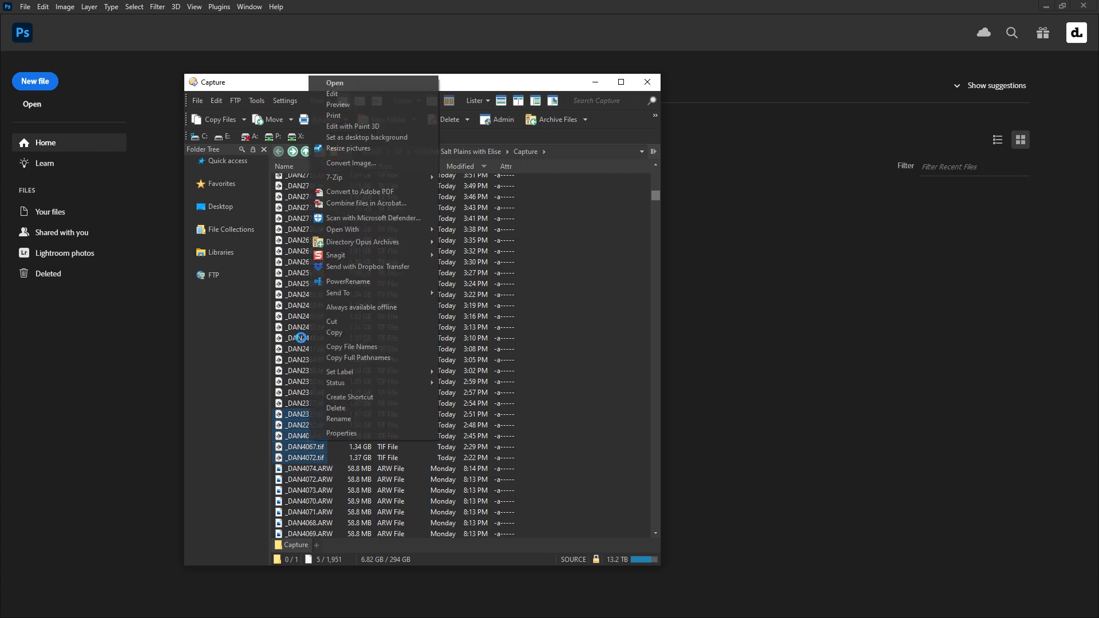
mouse_move(363, 232)
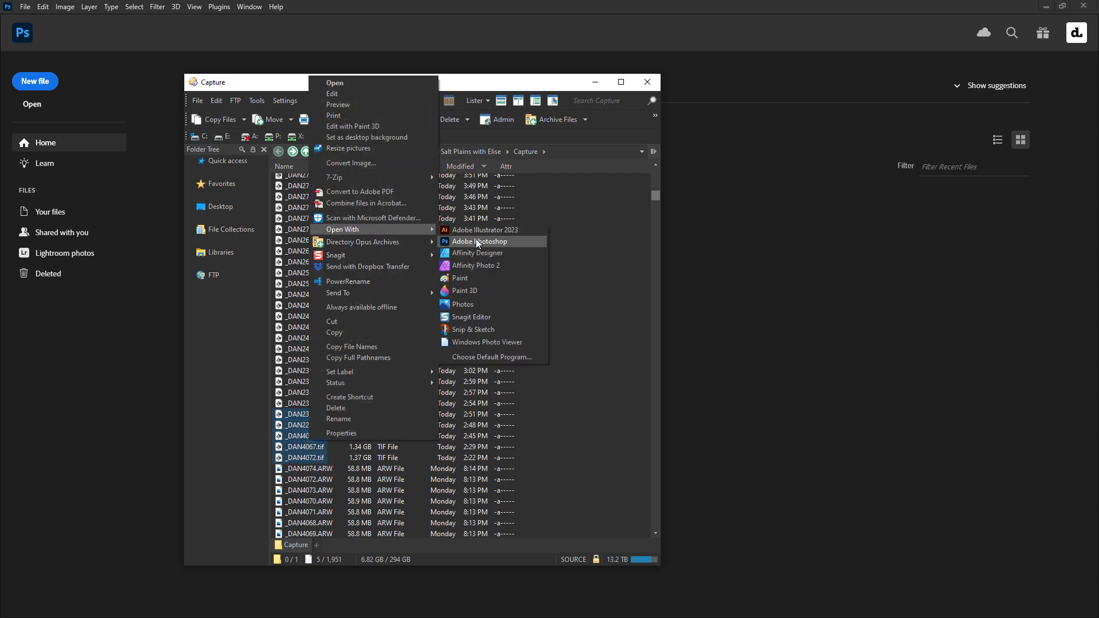
click(475, 239)
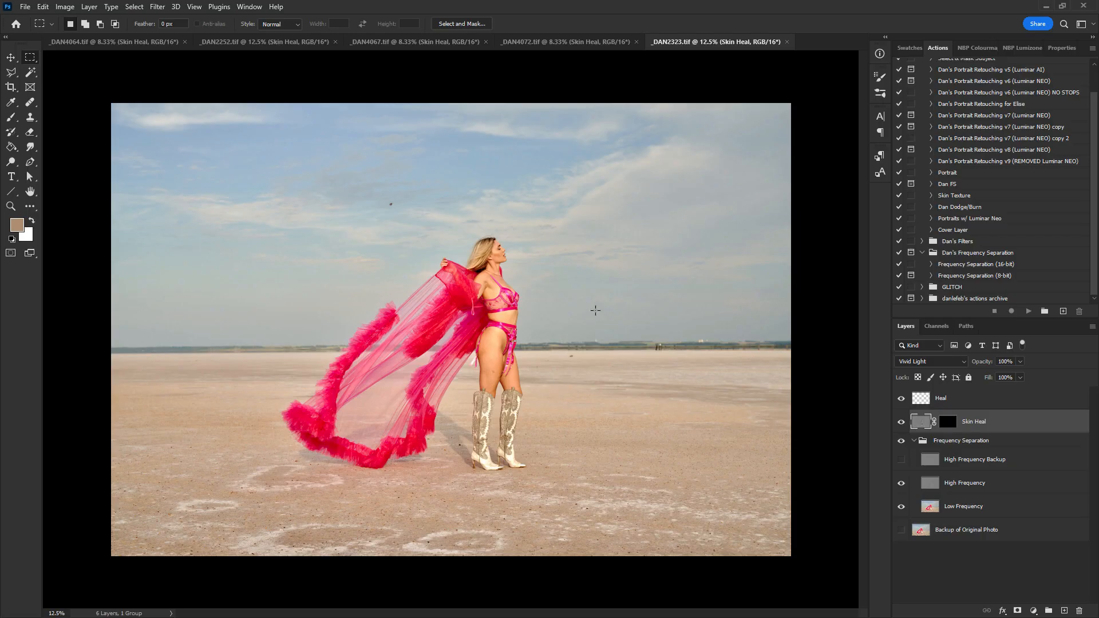
- On the Heal layer of _DAN2323, switch to a smaller Spot Healing Brush and heal a blemish on the leg
key(z)
click(622, 356)
click(621, 356)
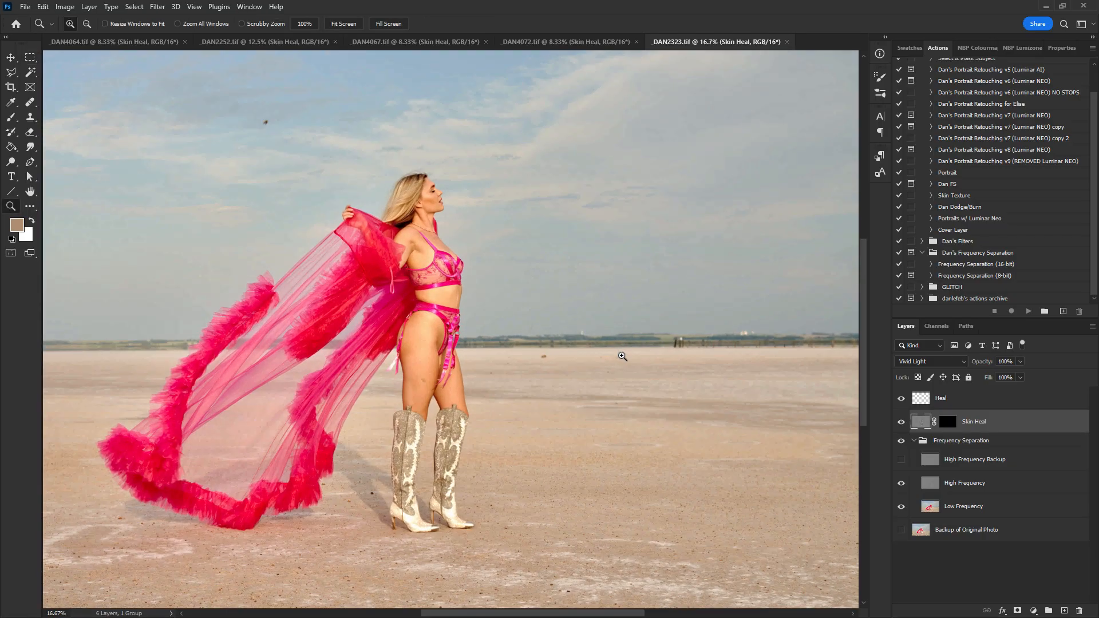
click(525, 422)
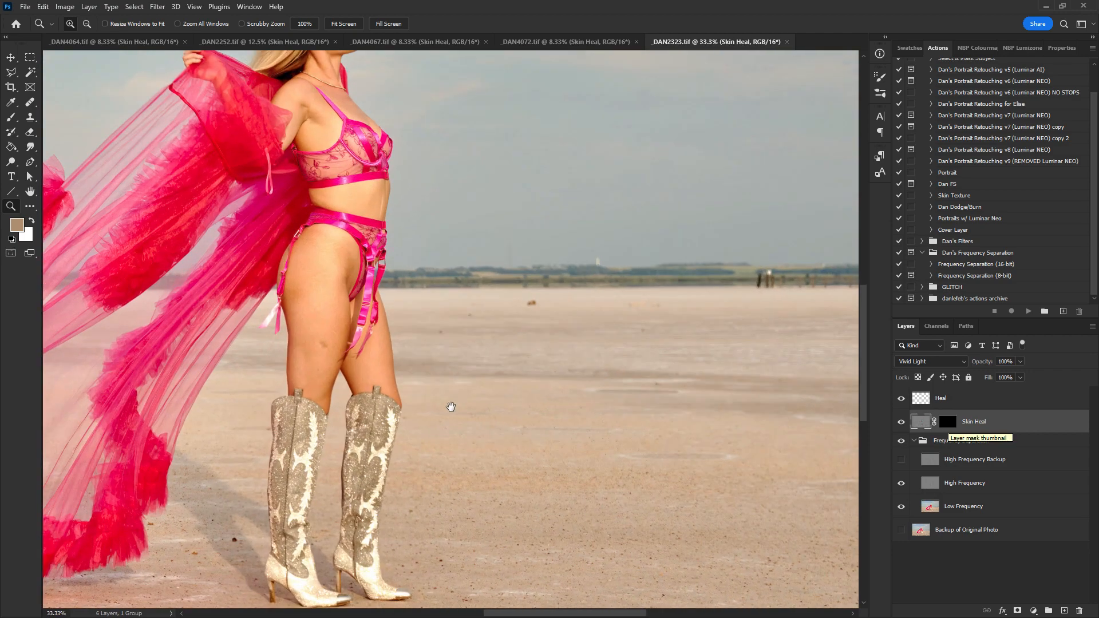
drag(451, 407, 619, 417)
click(976, 402)
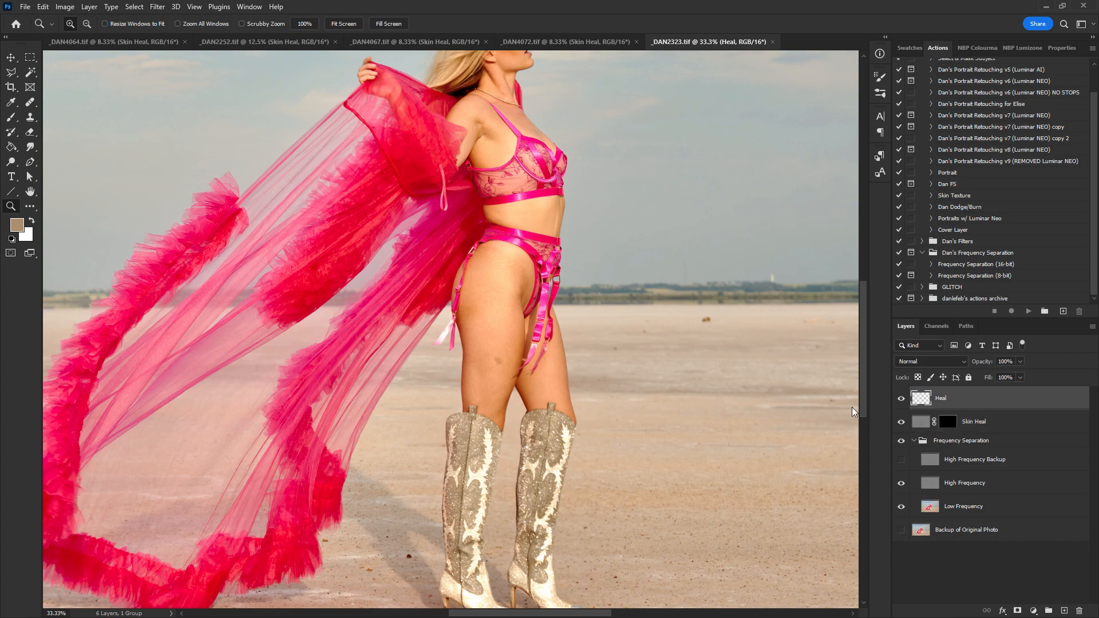
key(j)
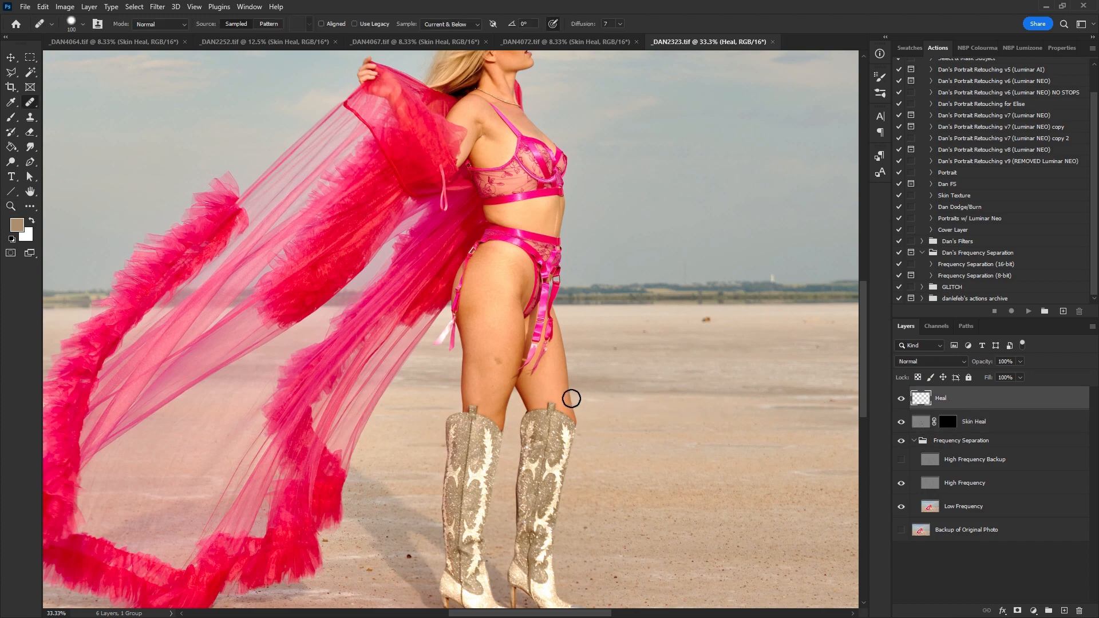
key(bracketleft)
key(bracketleft)
key(bracketleft)
key(bracketleft)
key(shift+j)
key(shift+j)
key(shift+j)
key(shift+j)
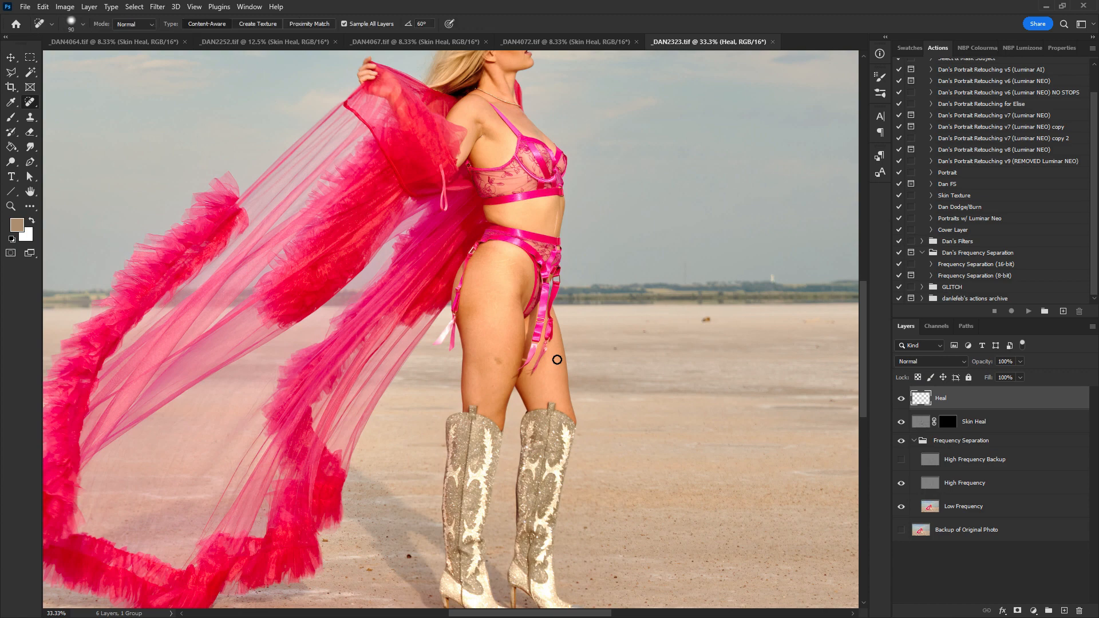
key(bracketleft)
key(bracketleft)
click(498, 359)
- Spot-heal the dark specks in the sand beside the boots
scroll(514, 379, down, 2)
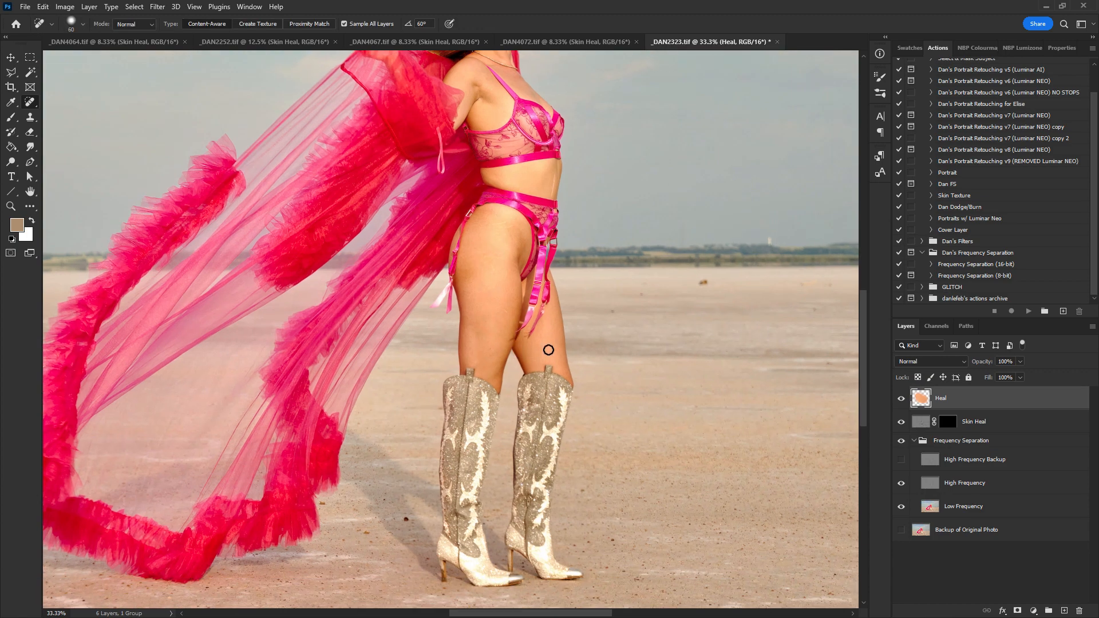
click(488, 271)
scroll(601, 367, down, 3)
click(400, 460)
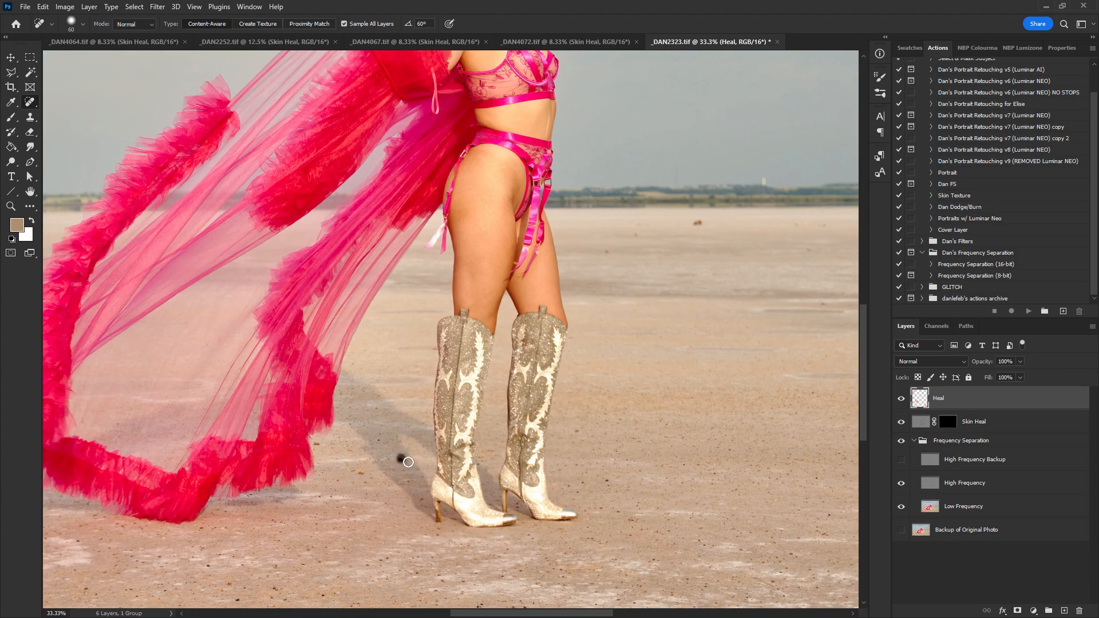
click(362, 473)
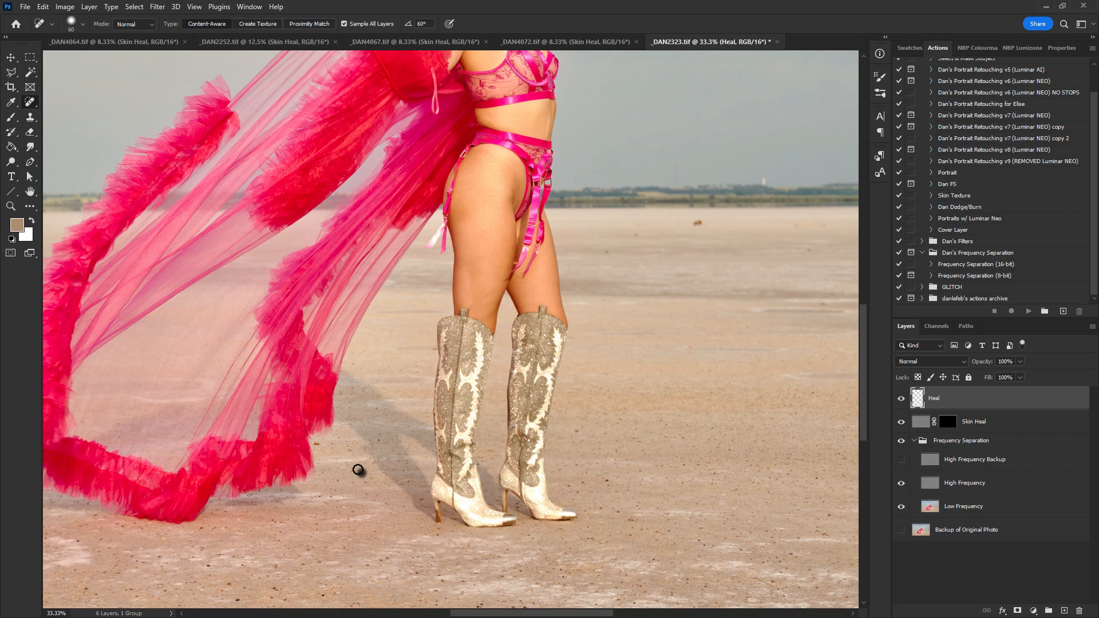
click(318, 445)
- Spot-heal small specks in the sand to the right of the model
drag(771, 302, 725, 376)
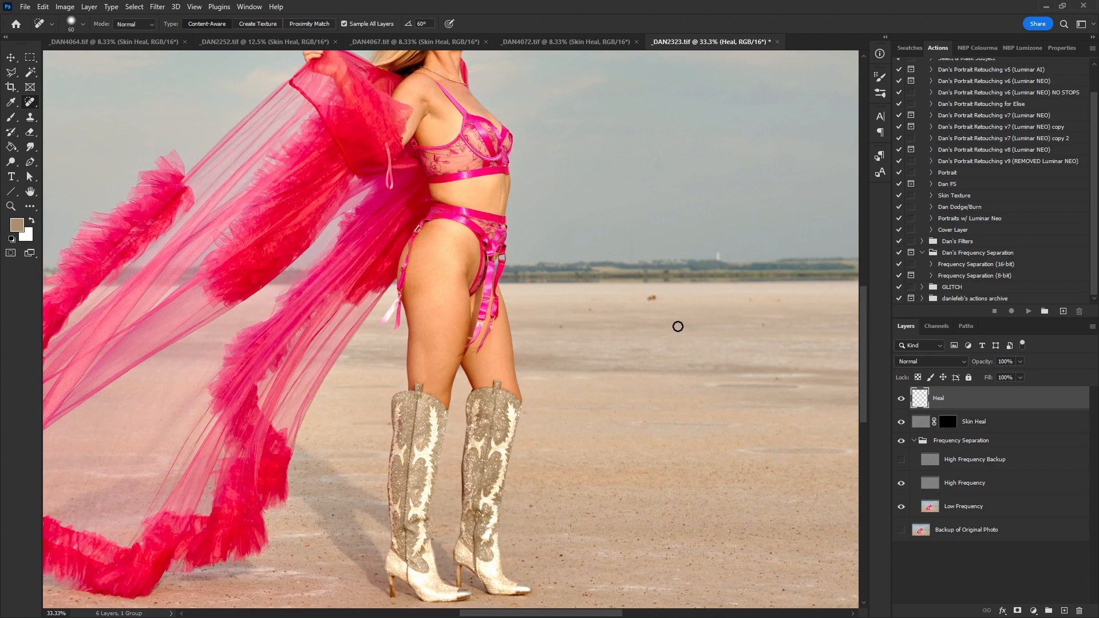
click(652, 297)
click(561, 326)
click(778, 378)
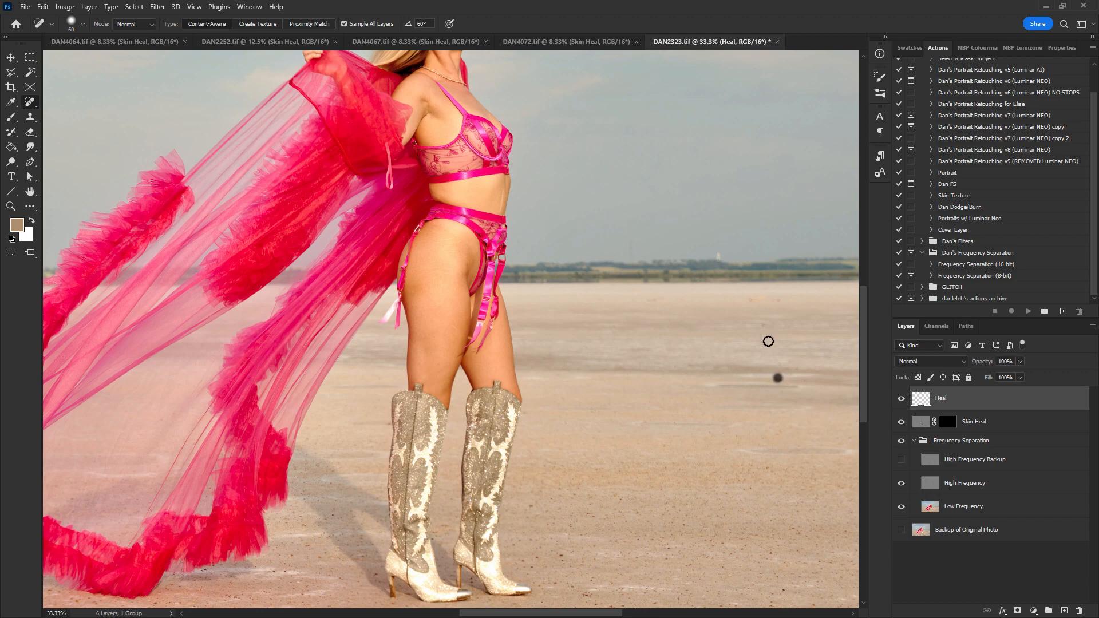
click(760, 324)
- Spot-heal several specks in the sand beside the veil's lower hem
drag(626, 216, 744, 503)
drag(357, 261, 569, 328)
drag(498, 245, 502, 253)
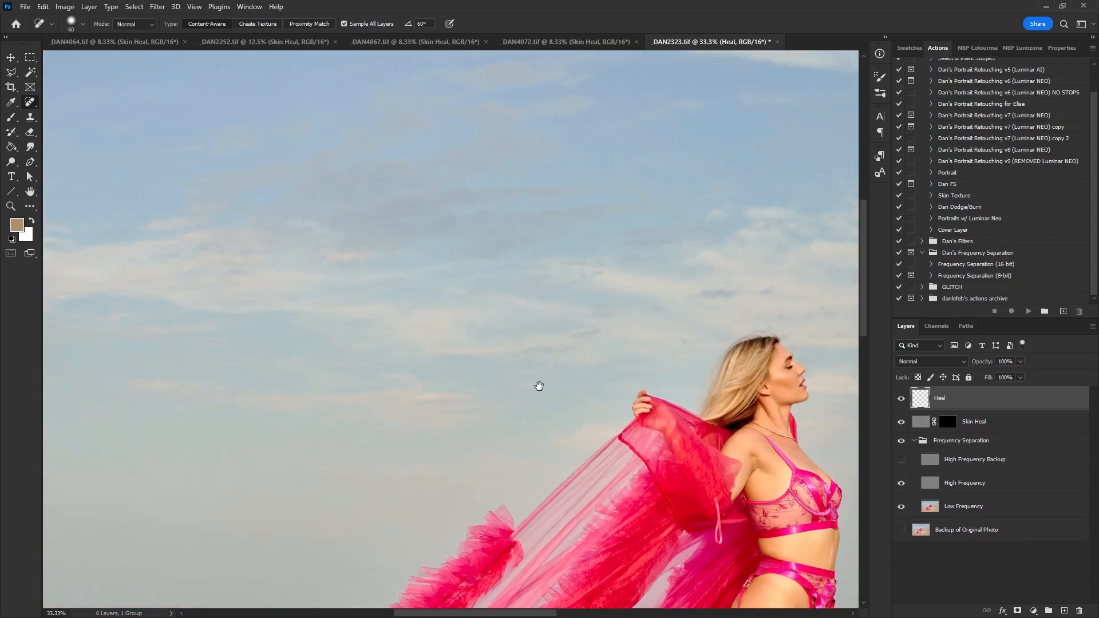
drag(540, 385, 483, 150)
drag(260, 414, 622, 268)
drag(552, 454, 634, 248)
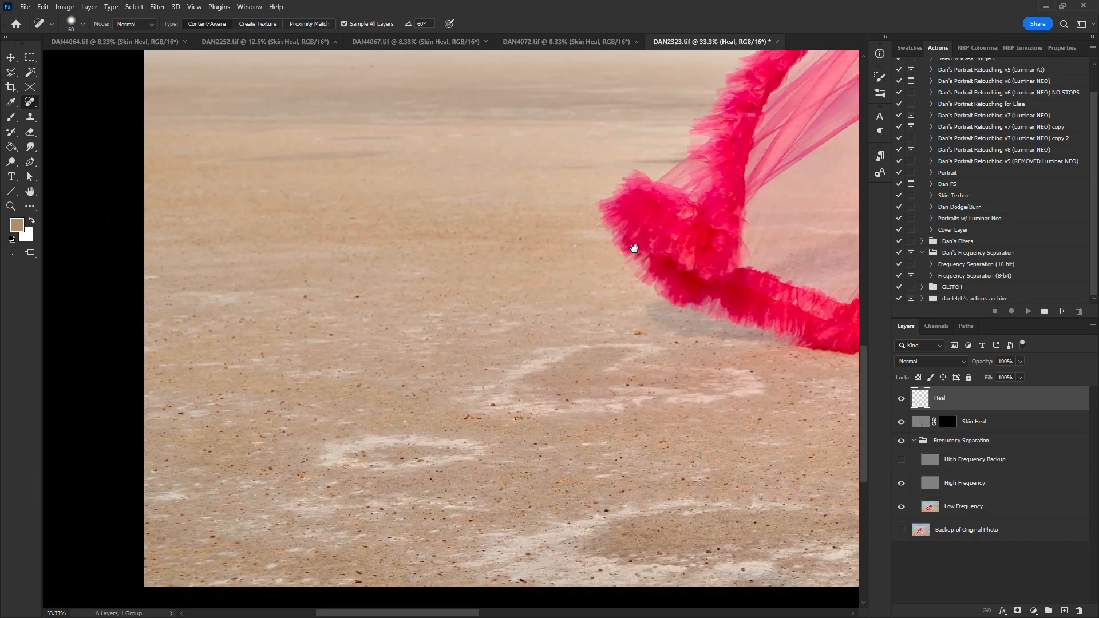
click(637, 331)
click(676, 341)
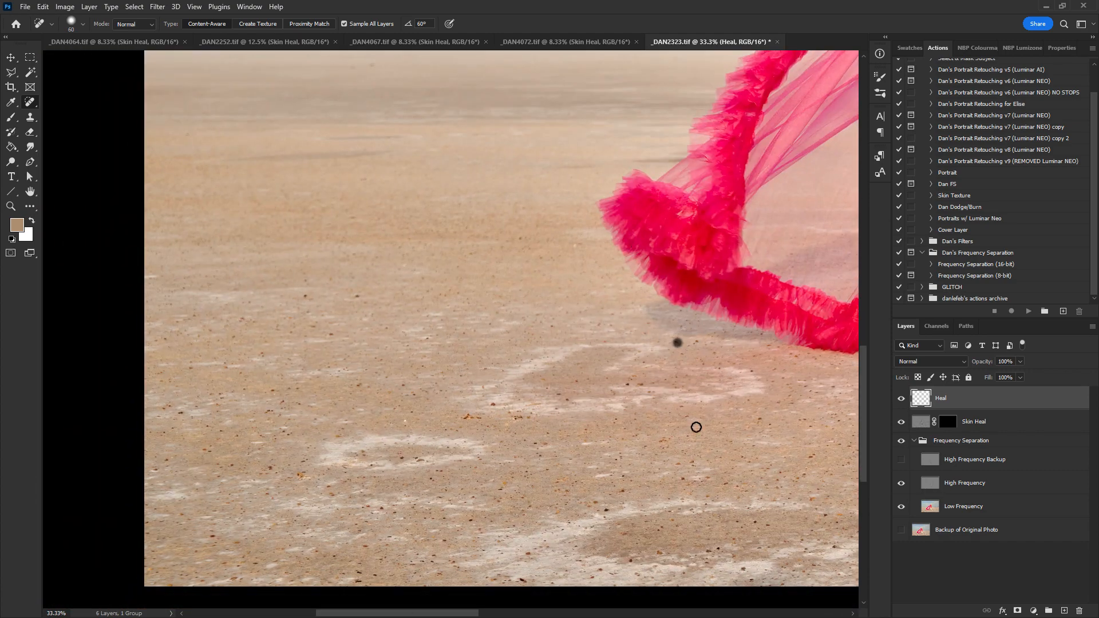
drag(666, 427, 577, 259)
click(593, 309)
- Spot-heal small dark spots along the distant horizon and in the sky just above it
drag(594, 309, 258, 314)
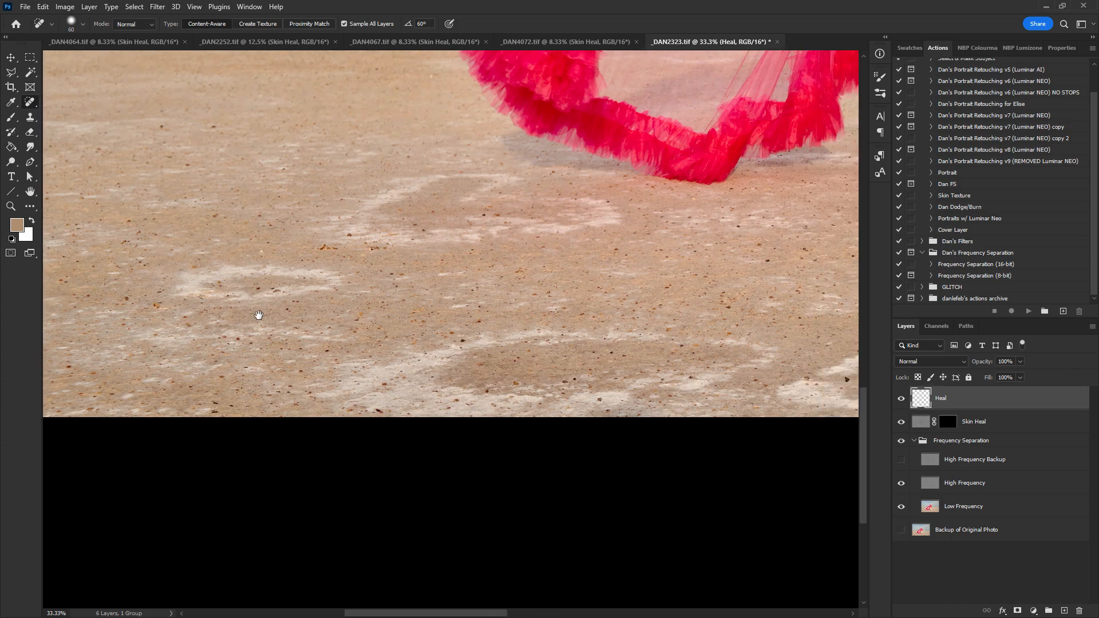
drag(670, 314, 520, 366)
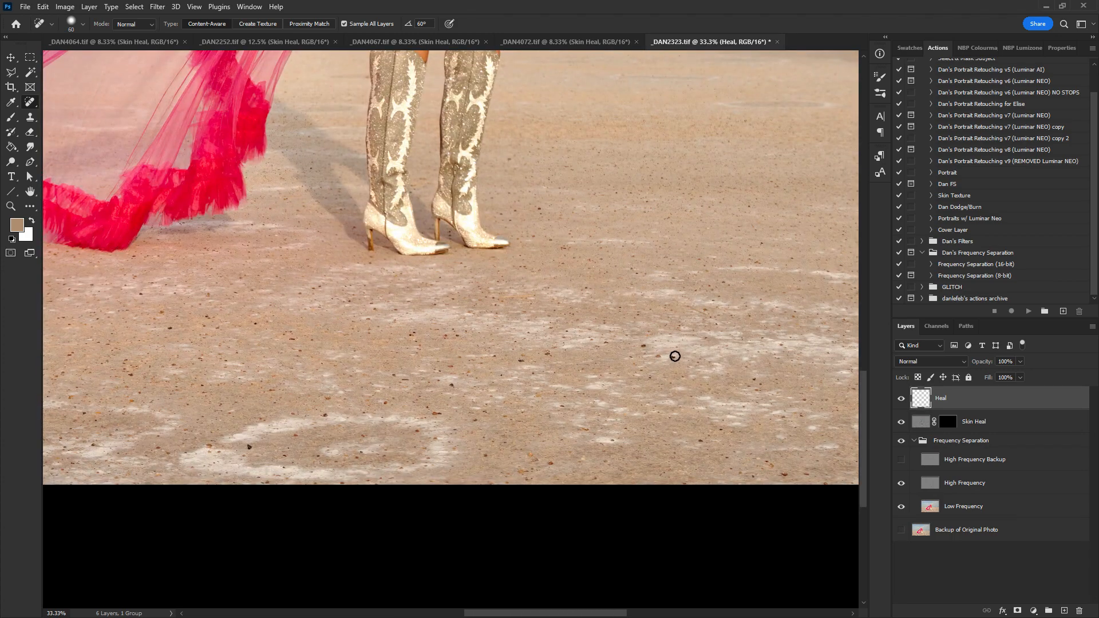
drag(645, 197, 520, 360)
drag(677, 280, 596, 376)
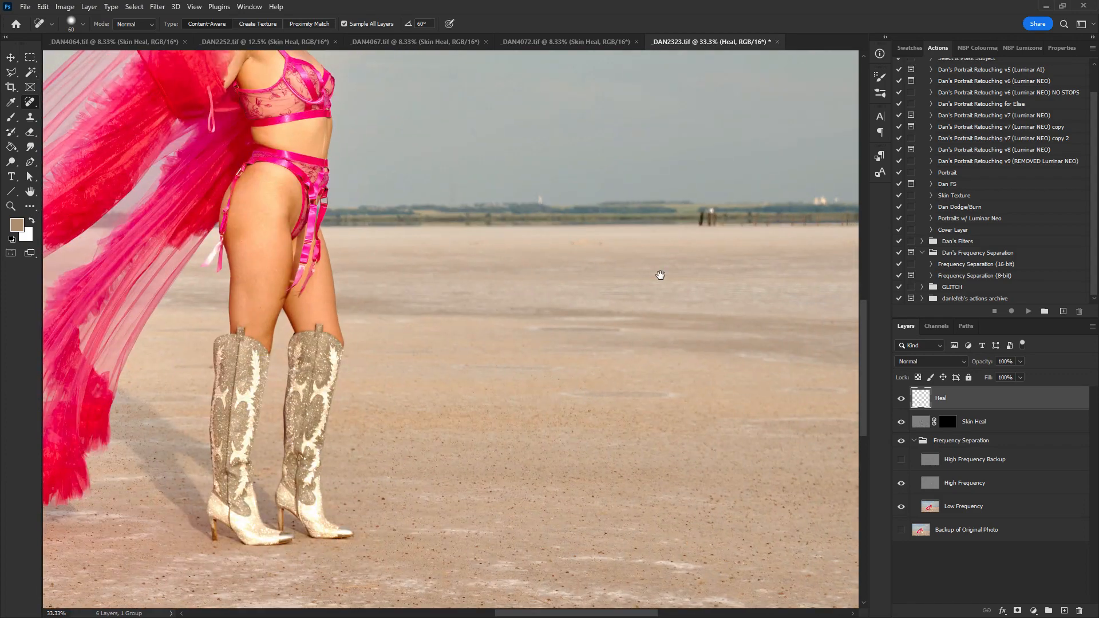
mouse_move(660, 275)
mouse_down()
mouse_move(530, 341)
mouse_move(395, 315)
mouse_up()
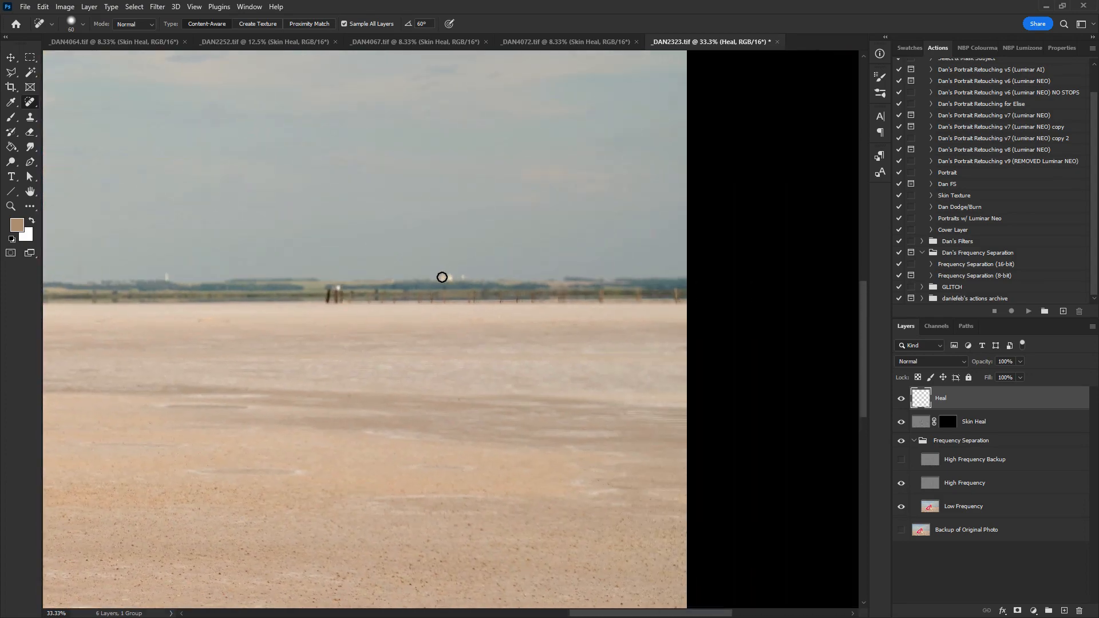
click(447, 277)
drag(223, 282, 579, 282)
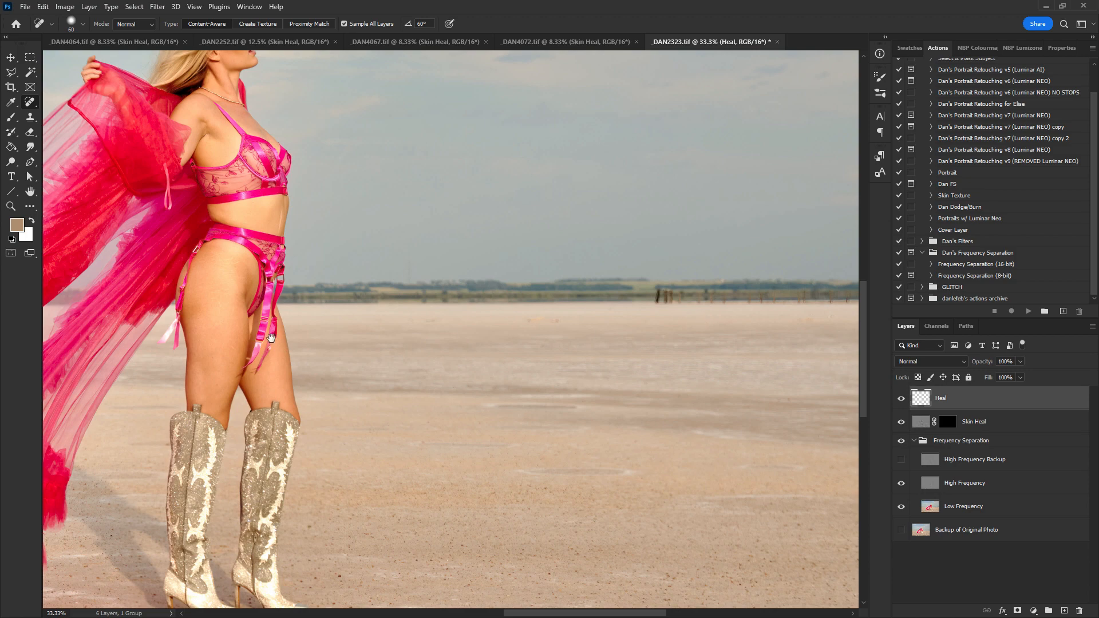
drag(272, 338, 472, 323)
drag(611, 246, 616, 271)
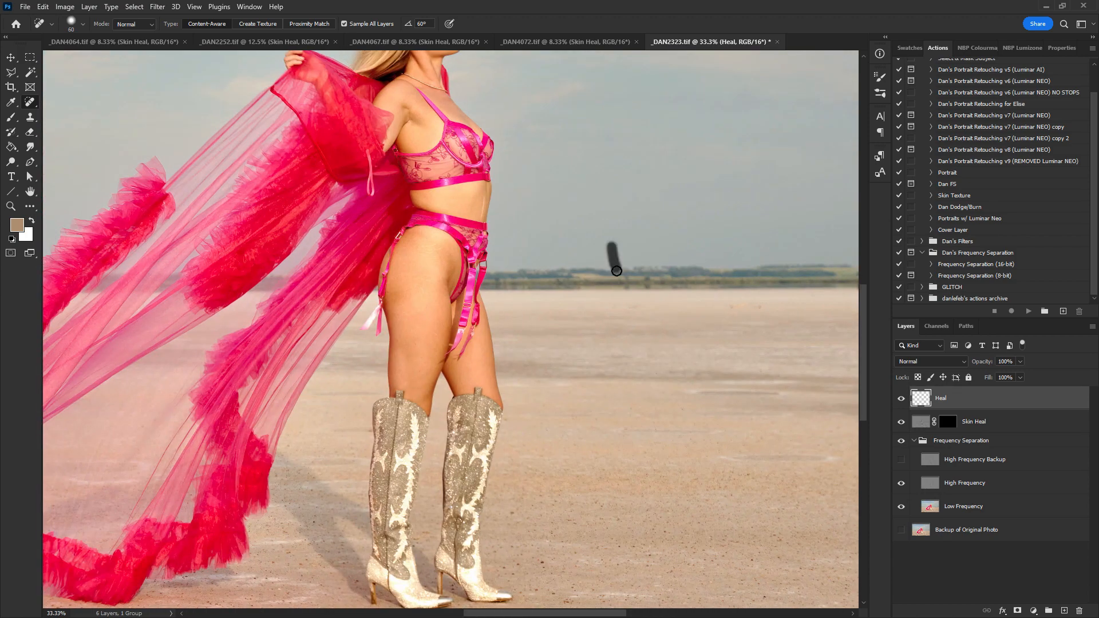
click(612, 268)
- Shrink the Spot Healing Brush and heal small blemishes on the stomach near the navel and on the thigh
drag(505, 273, 830, 285)
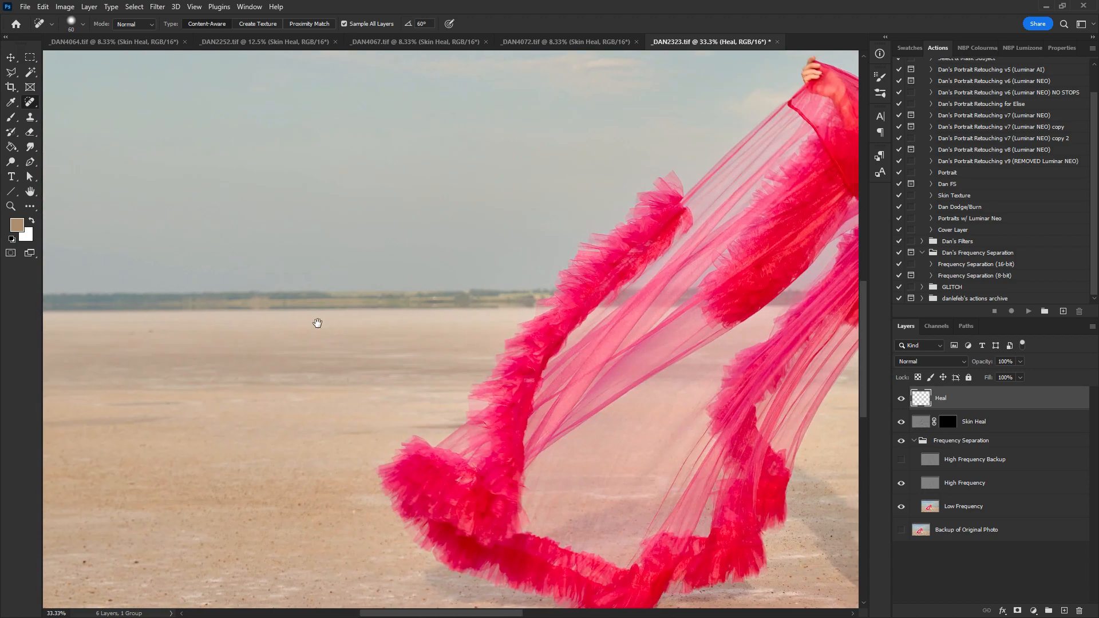
drag(318, 323, 497, 189)
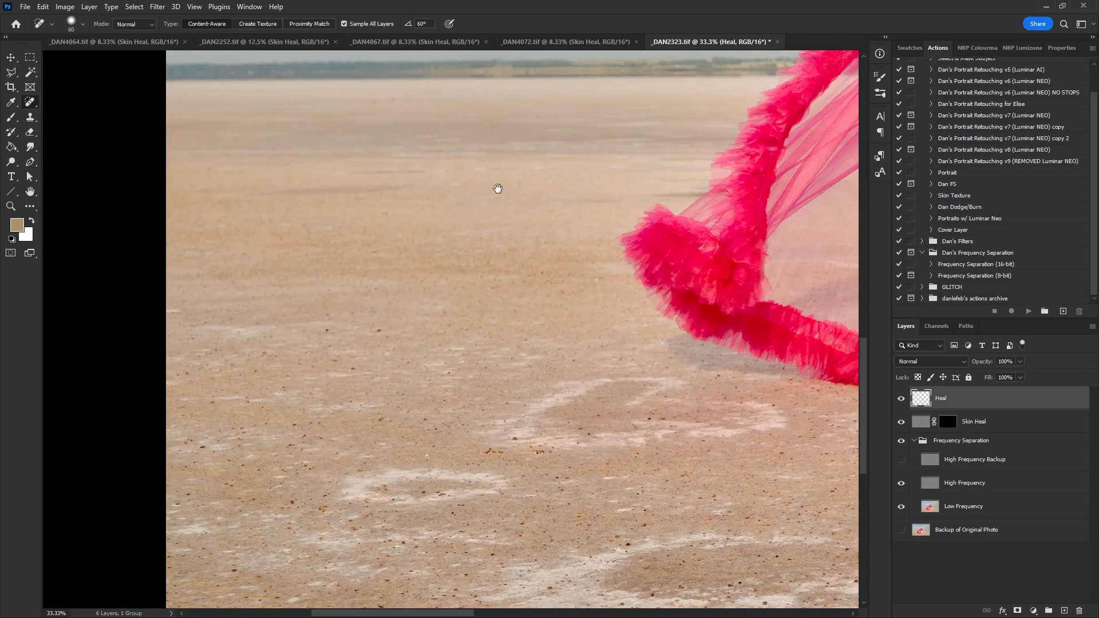
drag(537, 398, 409, 212)
drag(603, 163, 266, 558)
drag(601, 141, 431, 417)
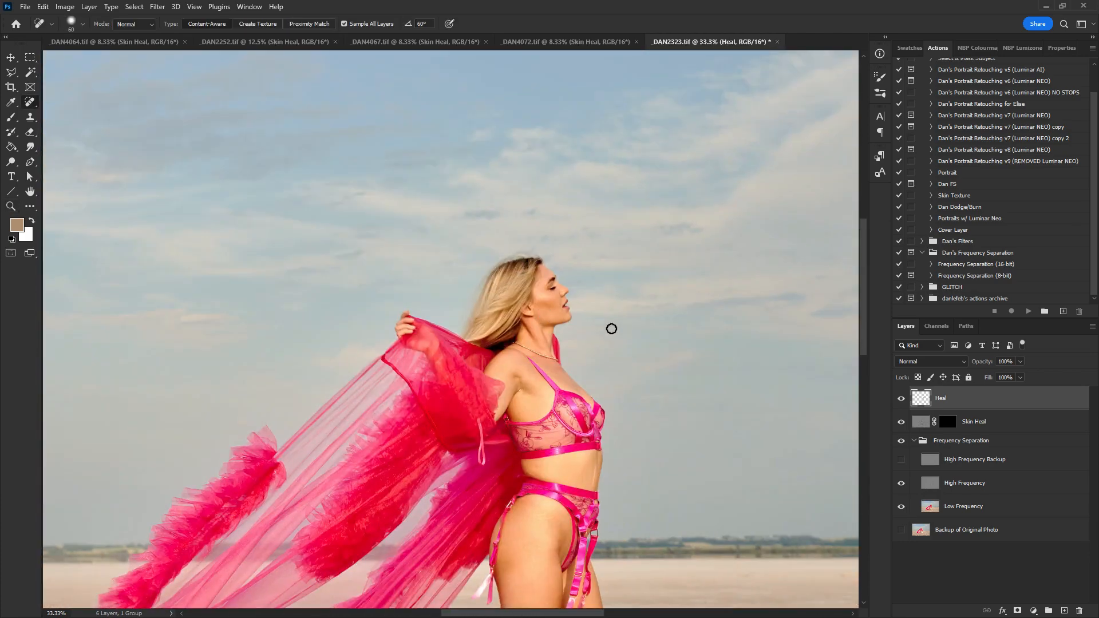
key(ctrl+plus)
key(ctrl+plus)
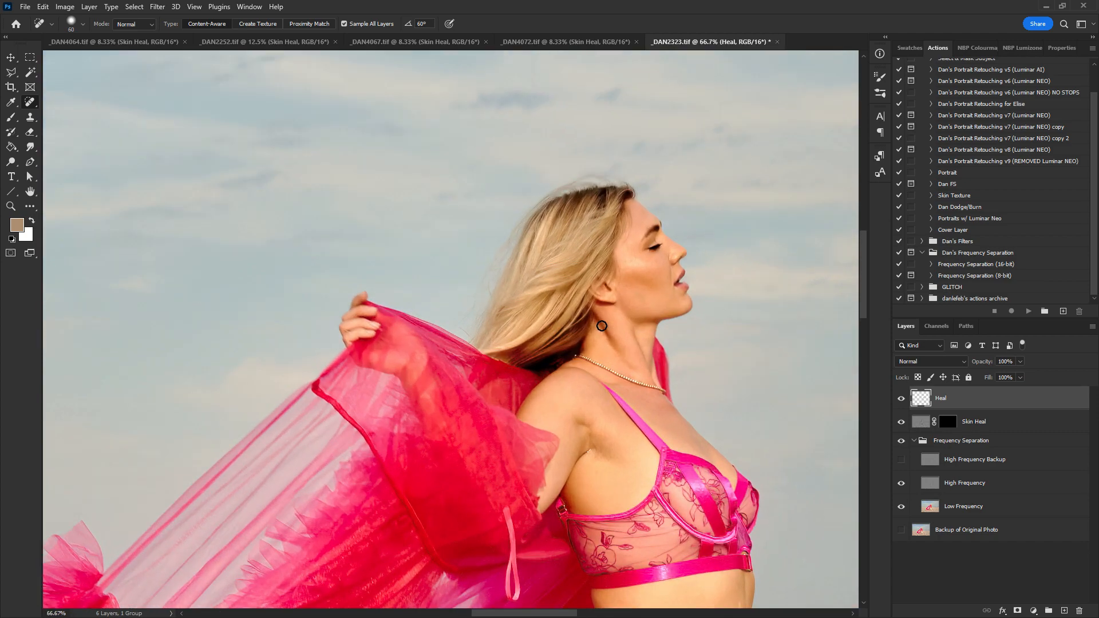
key(bracketleft)
key(bracketleft)
key(bracketleft)
key(bracketleft)
key(bracketleft)
drag(674, 412, 534, 299)
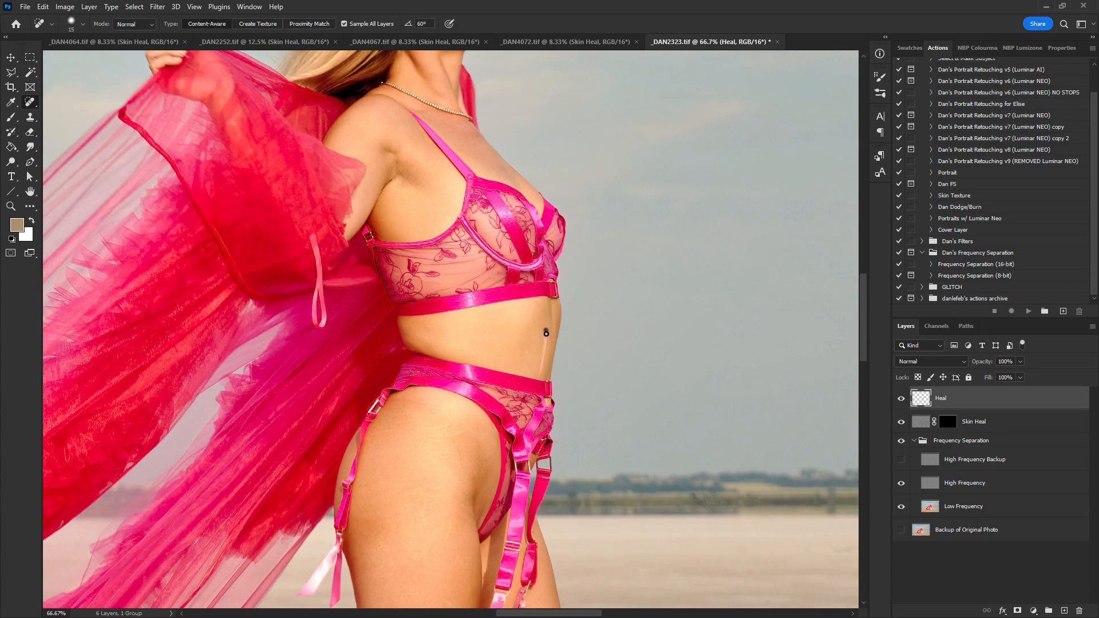
drag(540, 375, 540, 376)
drag(544, 336, 542, 367)
scroll(491, 412, down, 10)
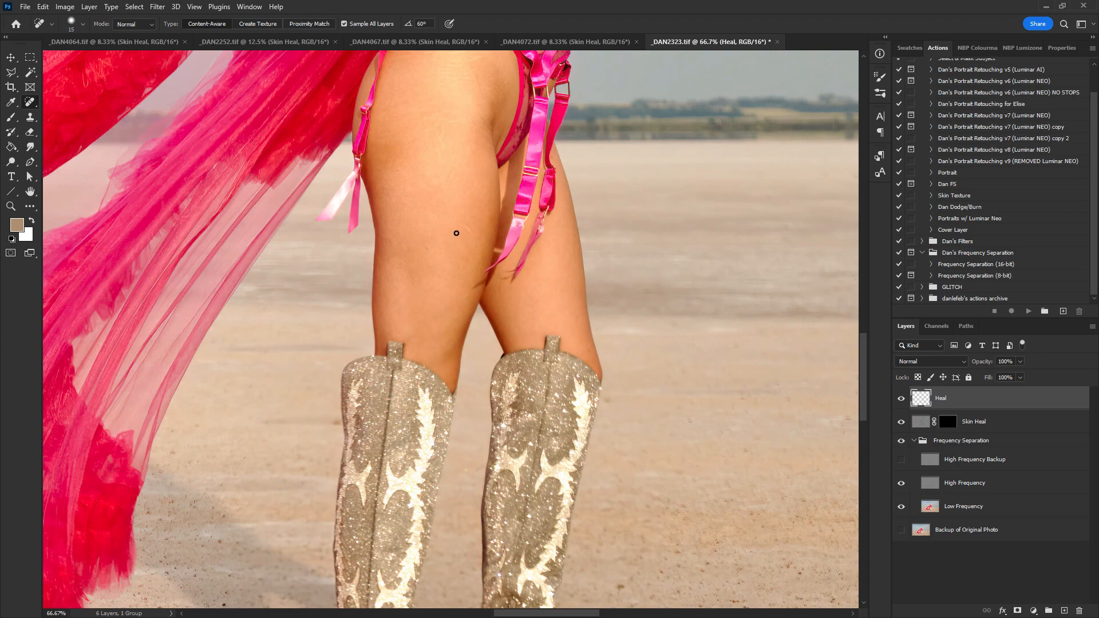
drag(456, 233, 478, 236)
- Scan over the whole retouched portrait for remaining spots
scroll(606, 378, down, 8)
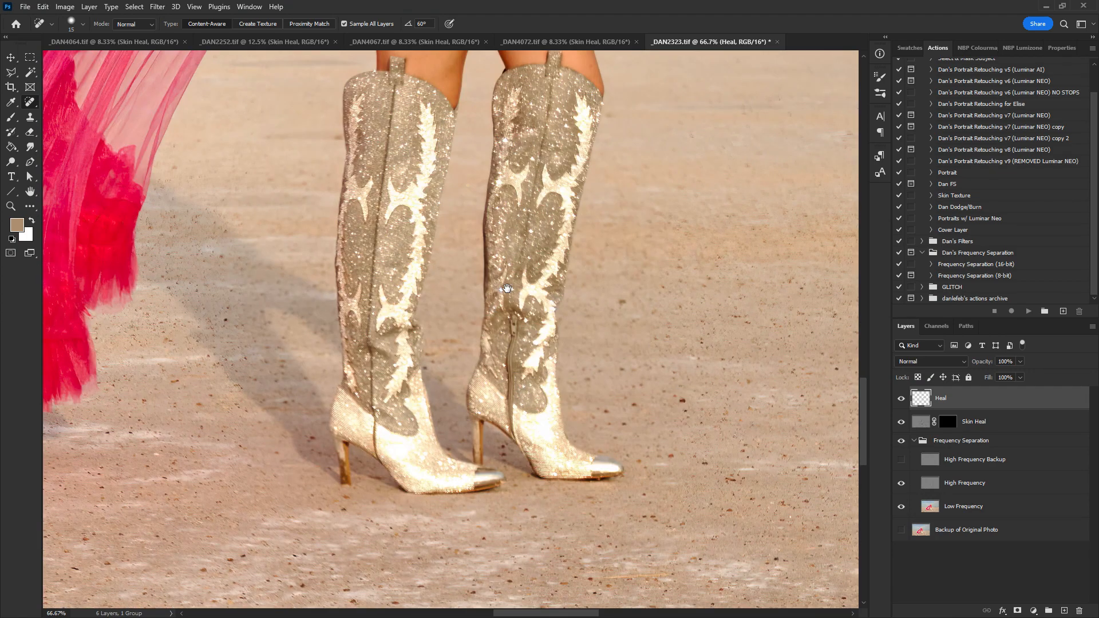
scroll(506, 288, up, 20)
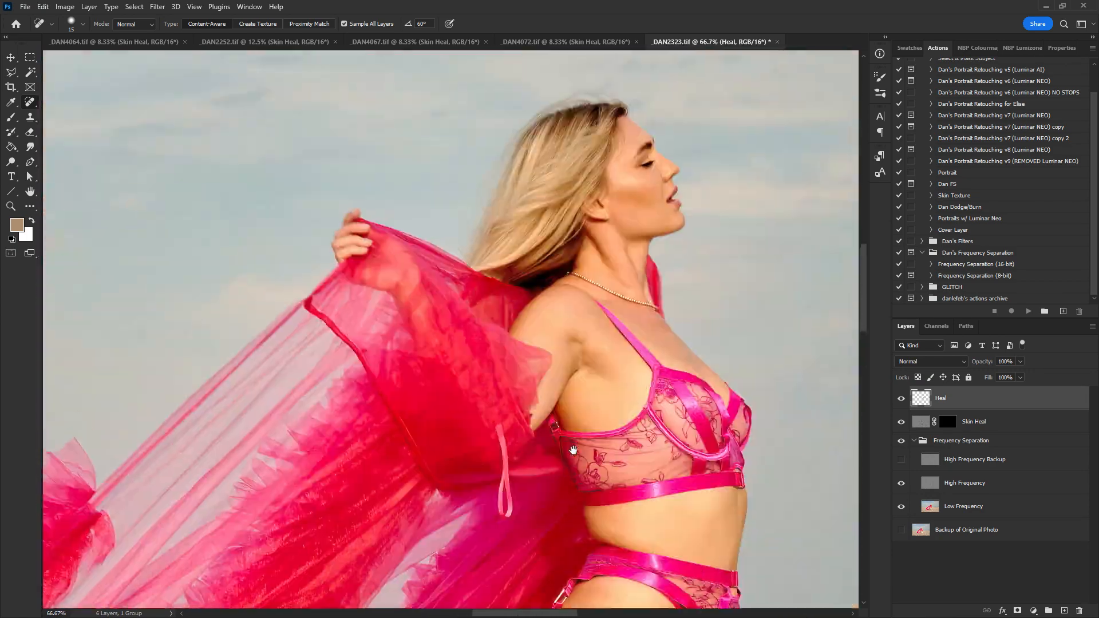
scroll(573, 450, up, 1)
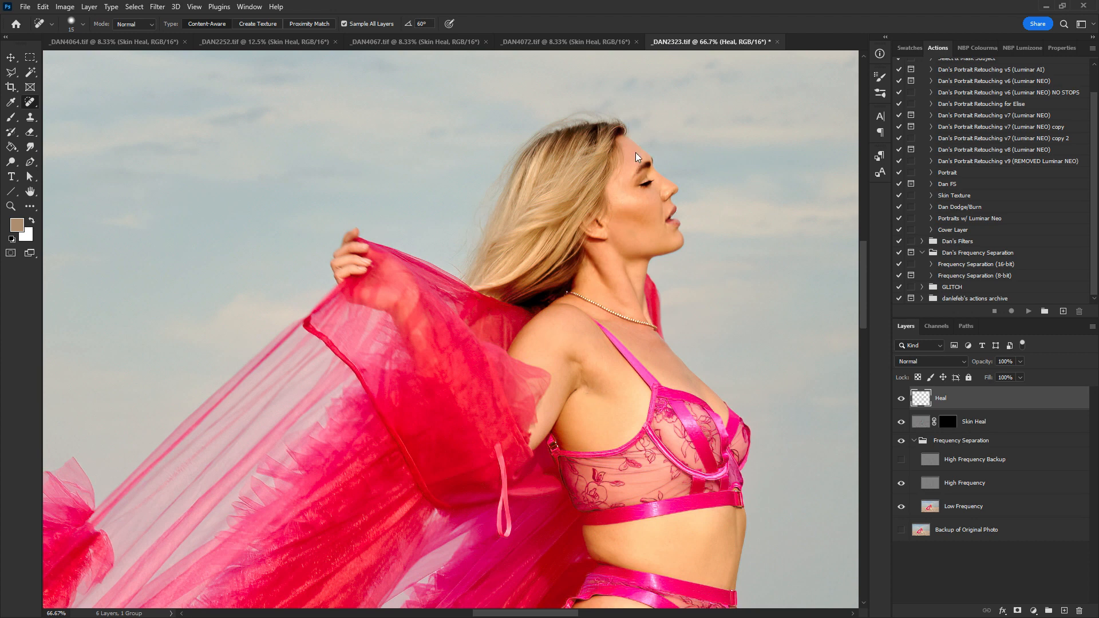
drag(645, 146, 506, 337)
drag(506, 552, 450, 171)
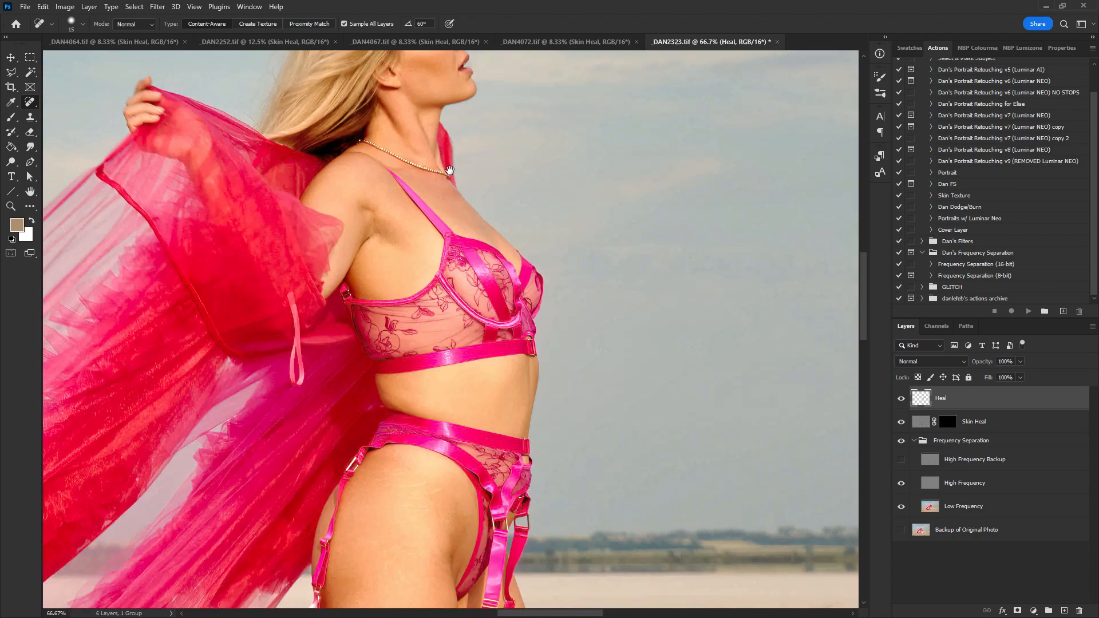
drag(590, 506, 464, 262)
drag(678, 338, 658, 354)
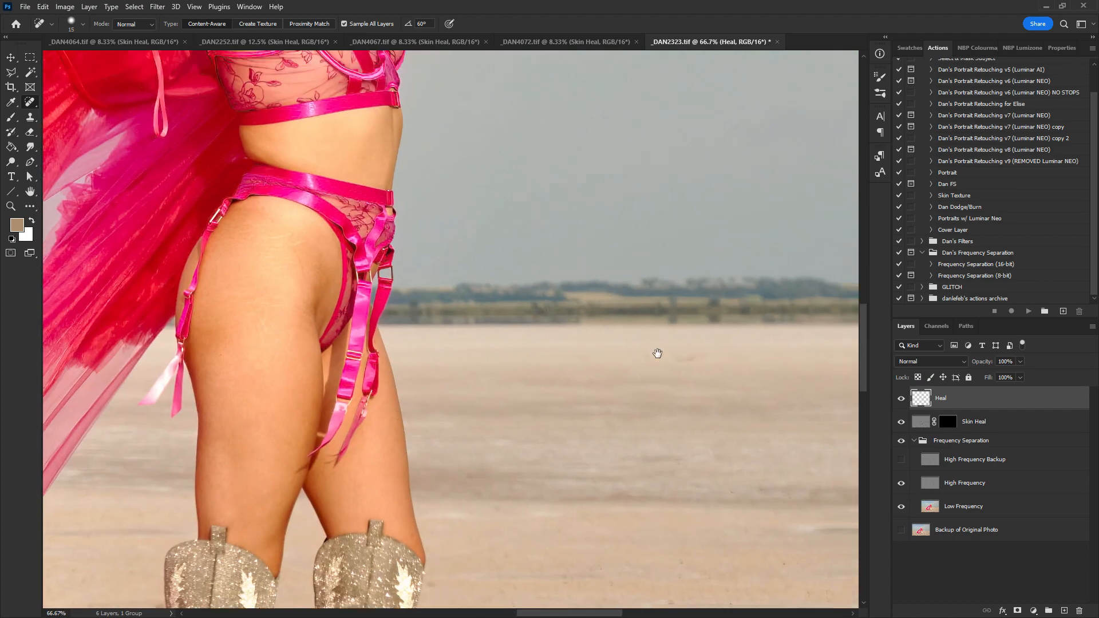
drag(579, 182, 679, 458)
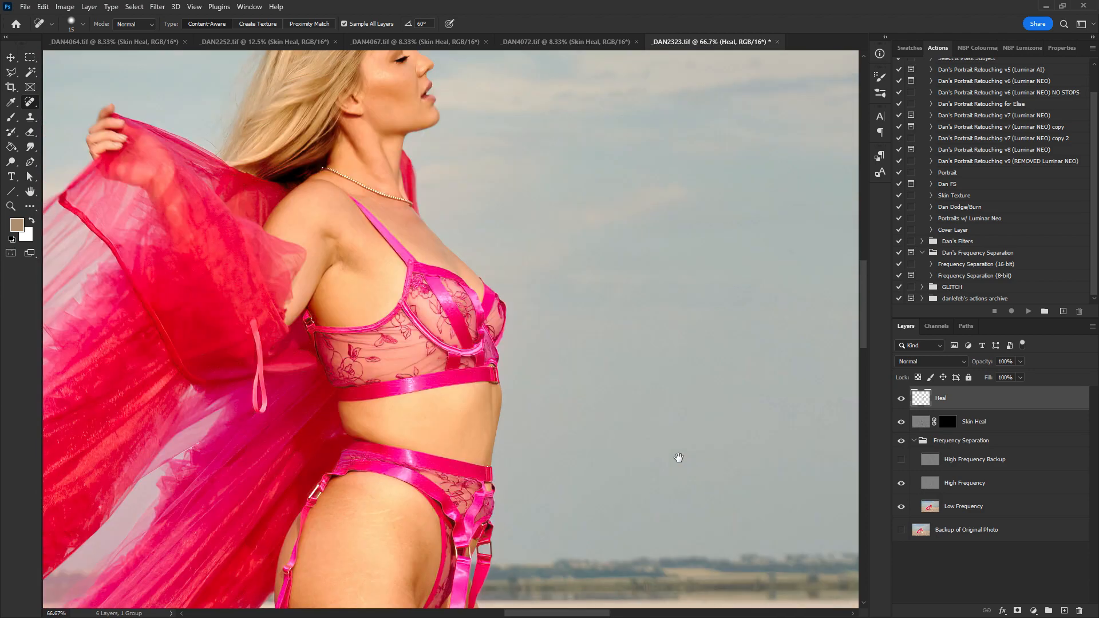
drag(515, 283, 609, 344)
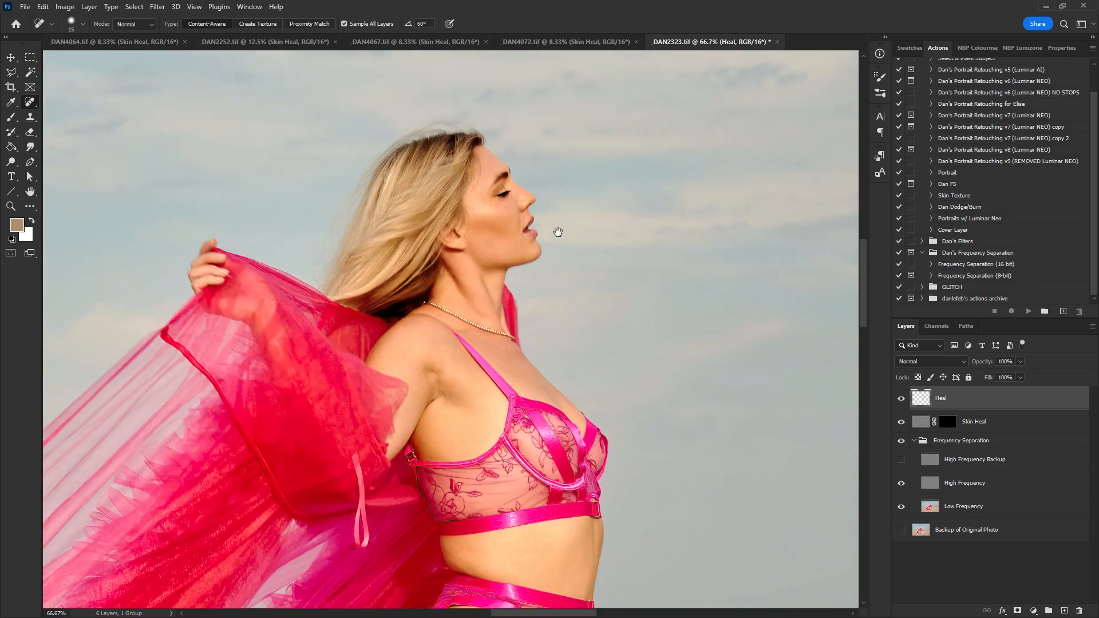
- Close _DAN2323.tif, saving the changes
key(ctrl+w)
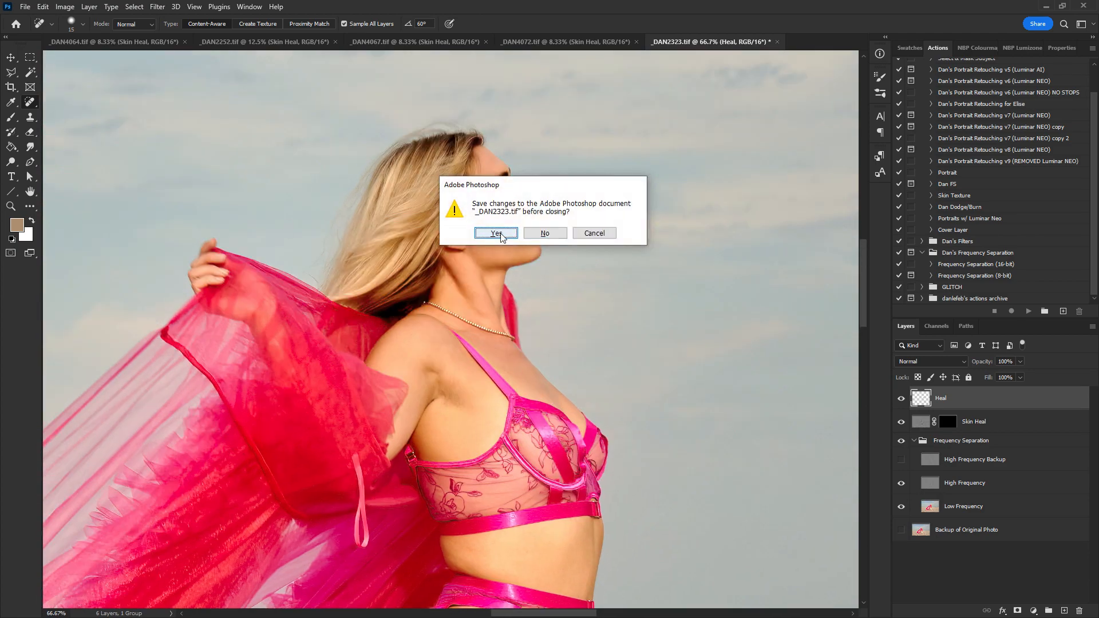
click(497, 234)
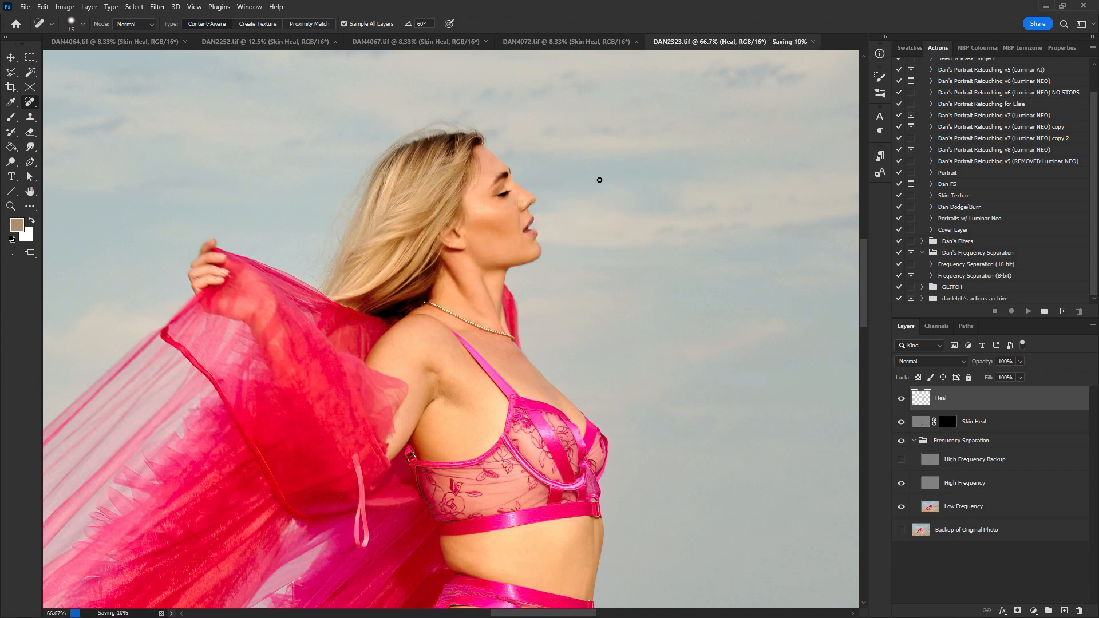
- In _DAN4072.tif, select the Heal layer and spot-heal small spots along the horizon
click(589, 45)
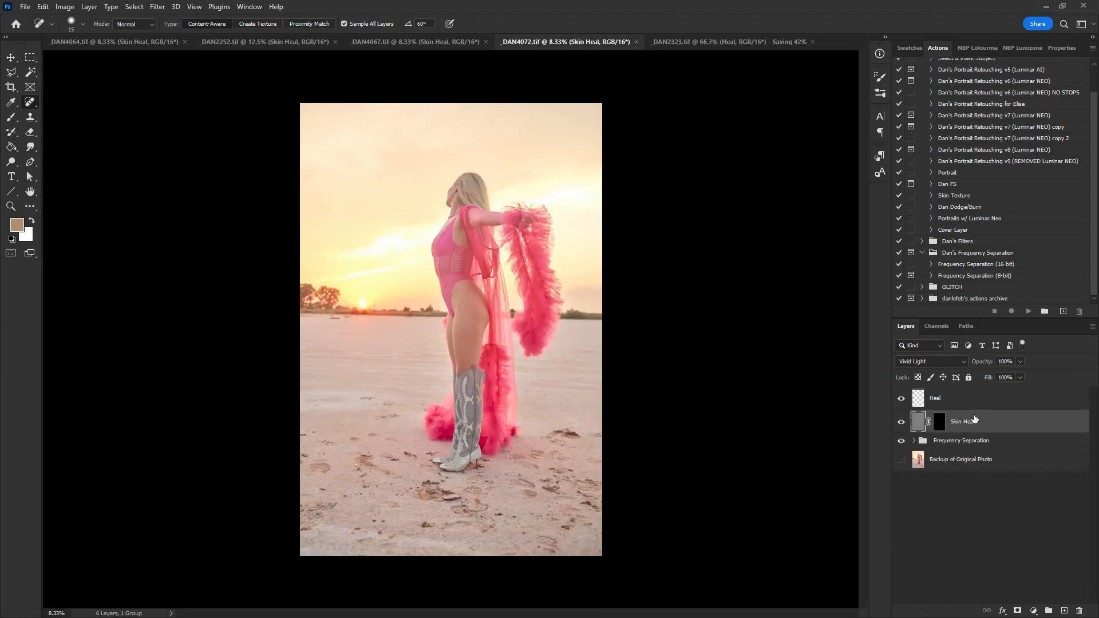
click(973, 398)
key(z)
click(423, 333)
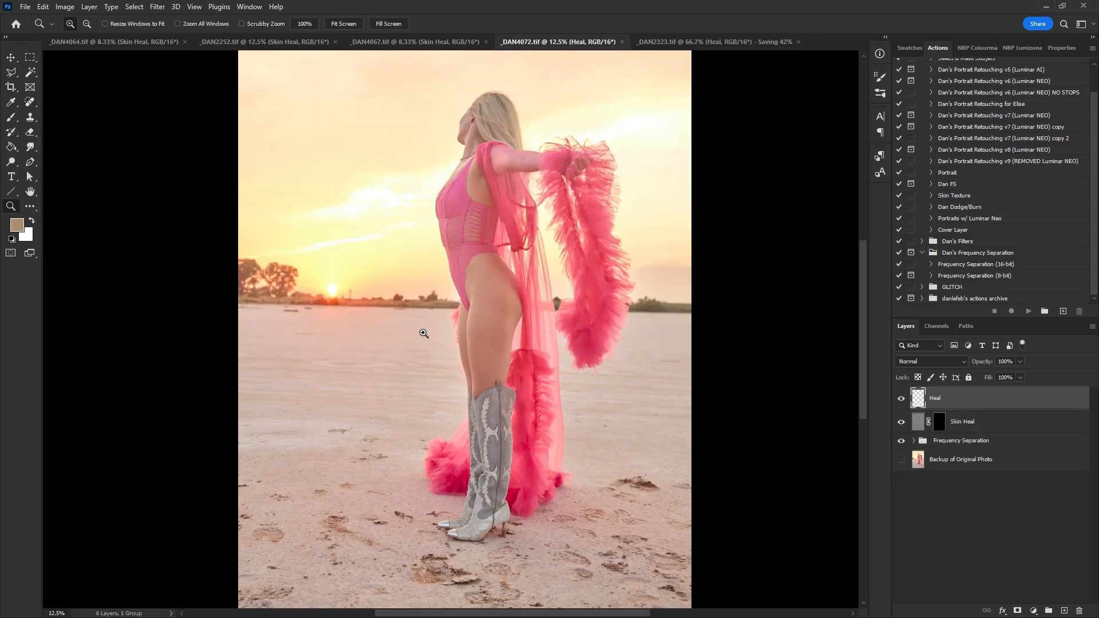
click(424, 333)
key(j)
scroll(595, 422, down, 1)
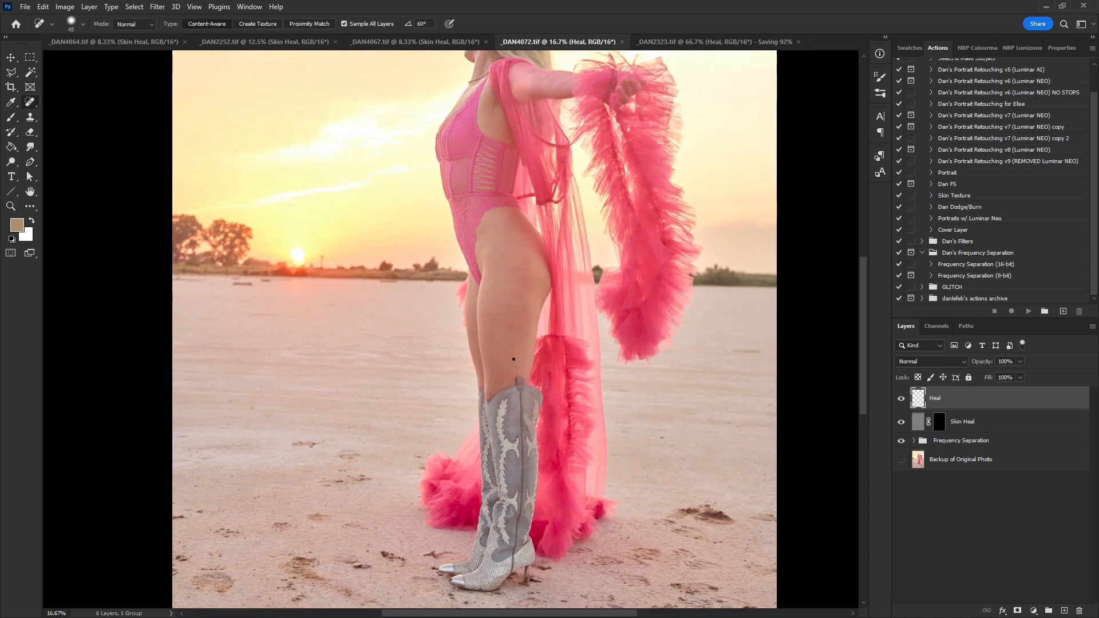
drag(525, 275, 499, 242)
drag(496, 203, 503, 299)
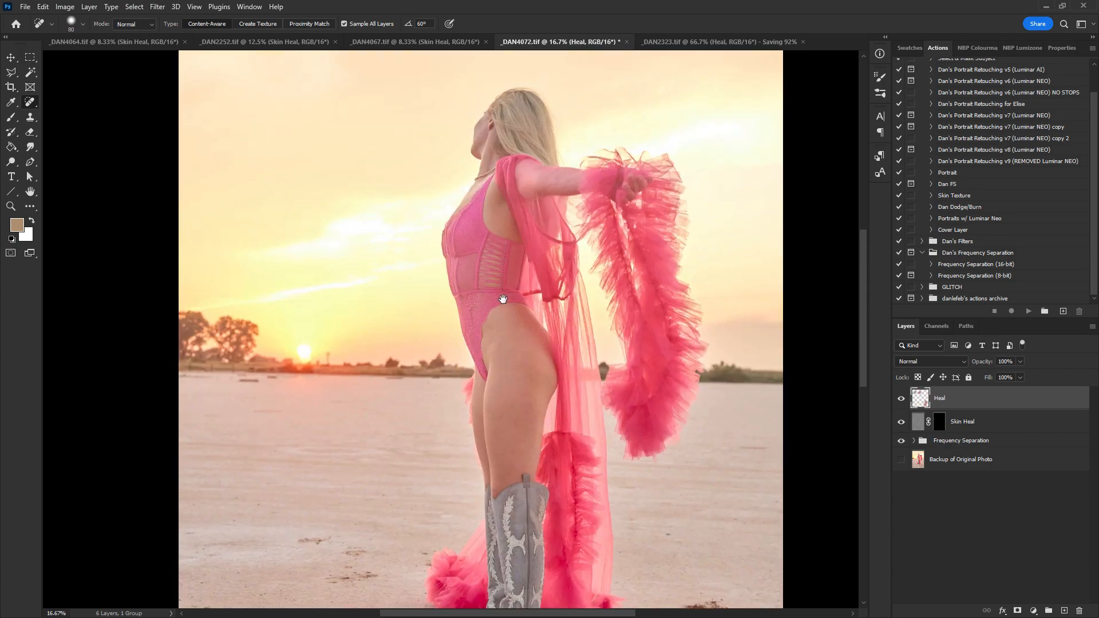
drag(514, 457, 525, 393)
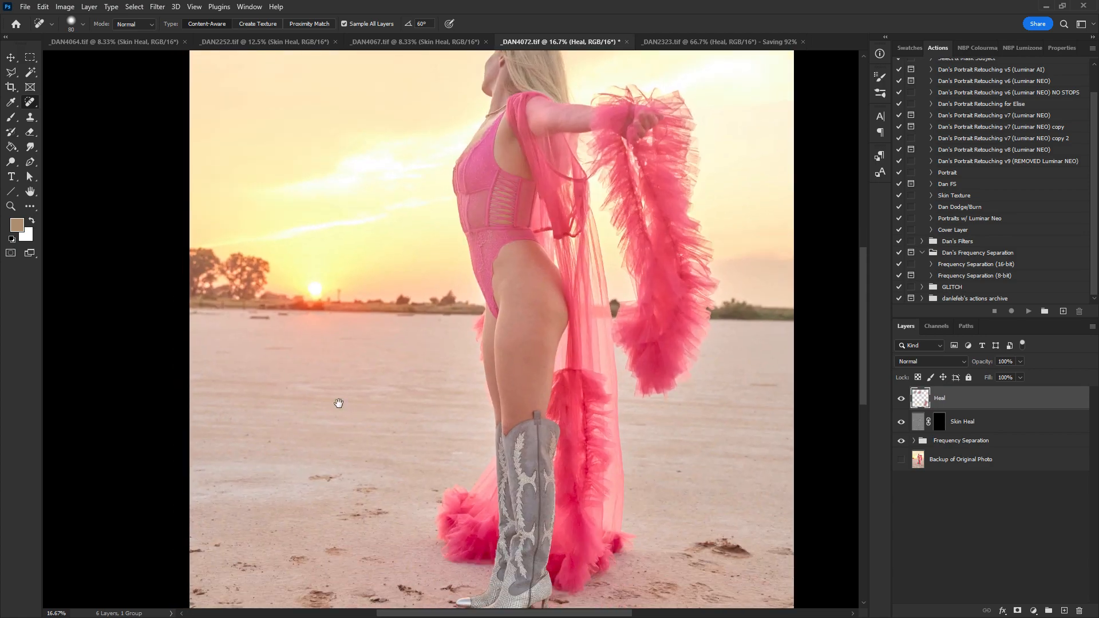
drag(339, 404, 356, 300)
mouse_move(280, 147)
mouse_down()
mouse_move(315, 147)
mouse_move(277, 151)
mouse_up()
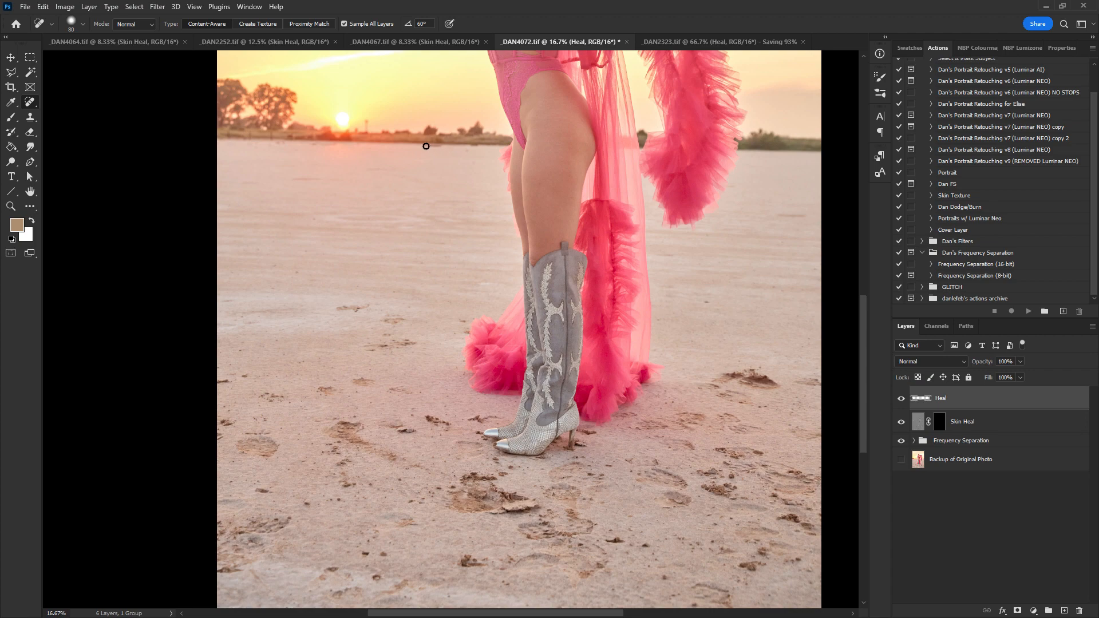
drag(302, 179, 319, 179)
- Try patching the sand marks right of the boots with the Patch tool on a new layer, then delete that layer
drag(385, 378, 350, 303)
drag(451, 287, 426, 338)
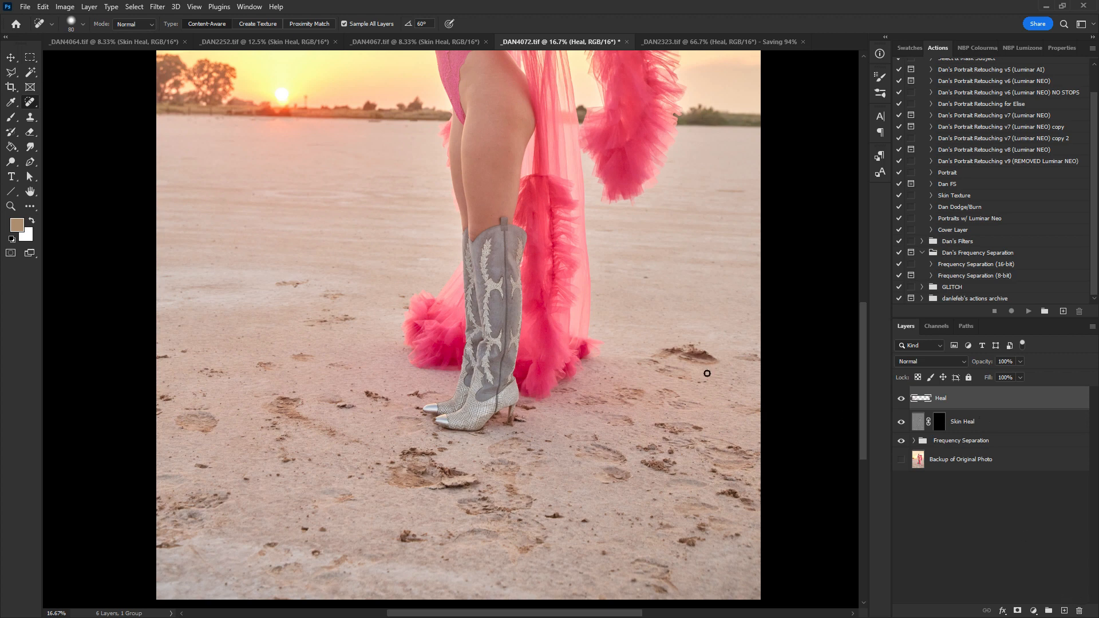
key(bracketright)
key(bracketright)
key(bracketright)
click(1065, 610)
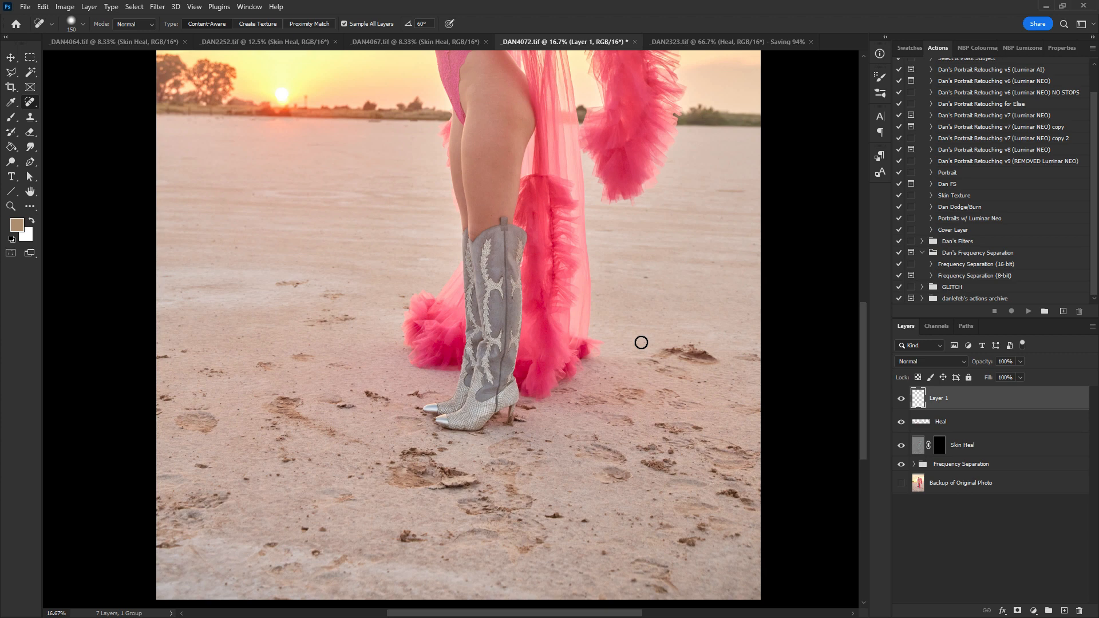
right_click(27, 105)
click(63, 131)
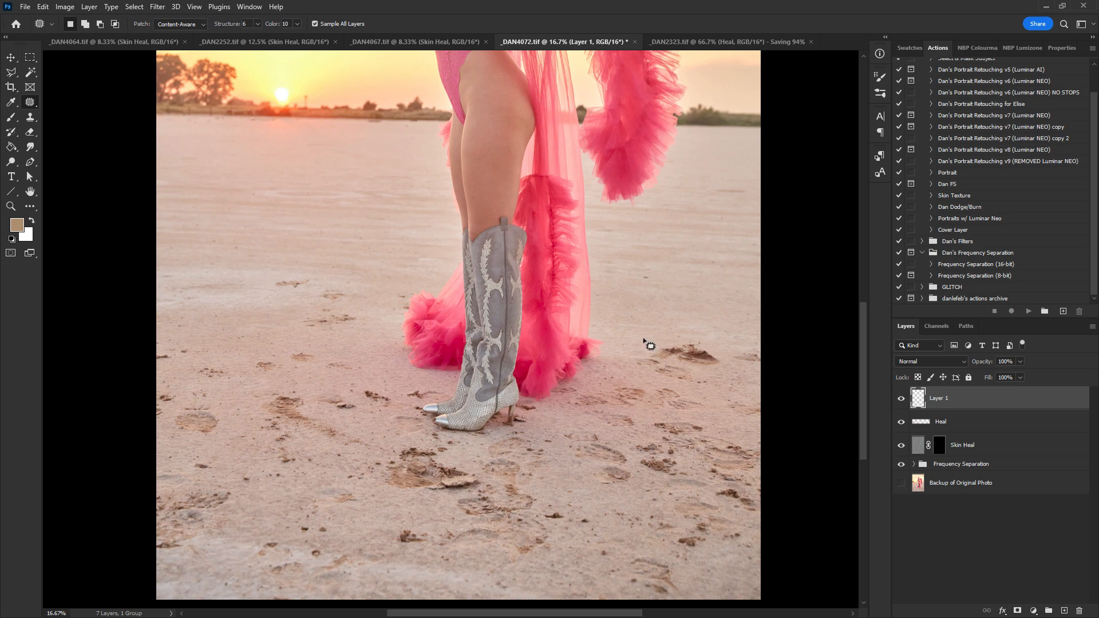
mouse_move(695, 345)
mouse_down()
mouse_move(680, 379)
mouse_move(695, 343)
mouse_move(685, 331)
mouse_move(690, 255)
mouse_up()
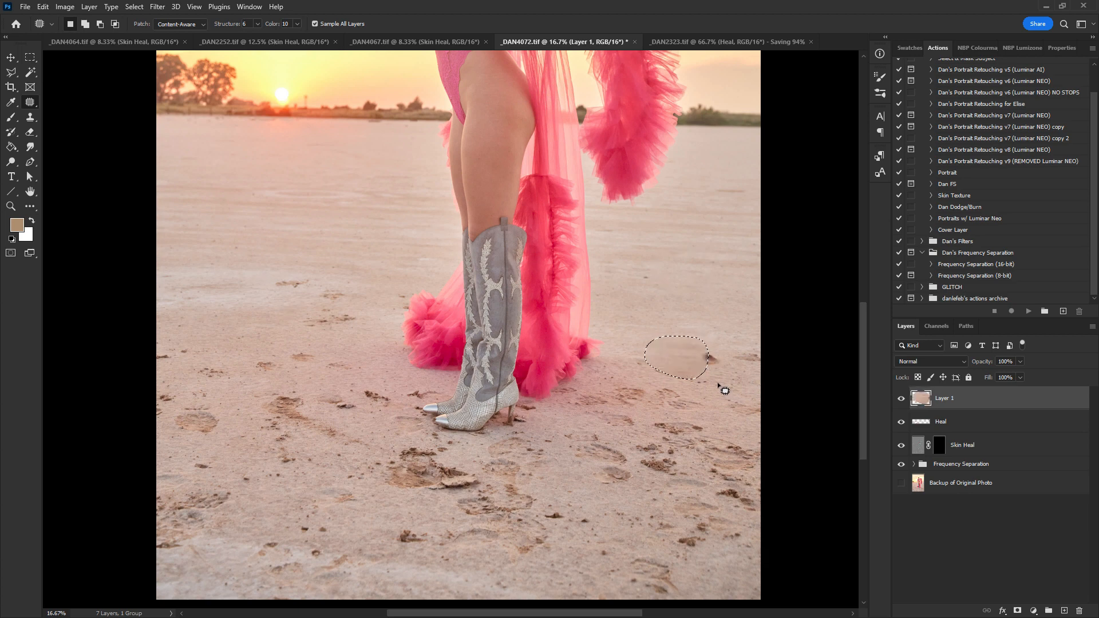
key(ctrl+d)
drag(700, 362, 704, 295)
mouse_move(650, 370)
mouse_down()
mouse_move(706, 392)
mouse_move(684, 366)
mouse_move(662, 385)
mouse_move(687, 309)
mouse_up()
mouse_move(954, 403)
mouse_down()
mouse_move(973, 598)
mouse_move(1079, 611)
mouse_up()
- Add a new empty layer and try the Remove tool on the sand to the right of the boots
click(1063, 610)
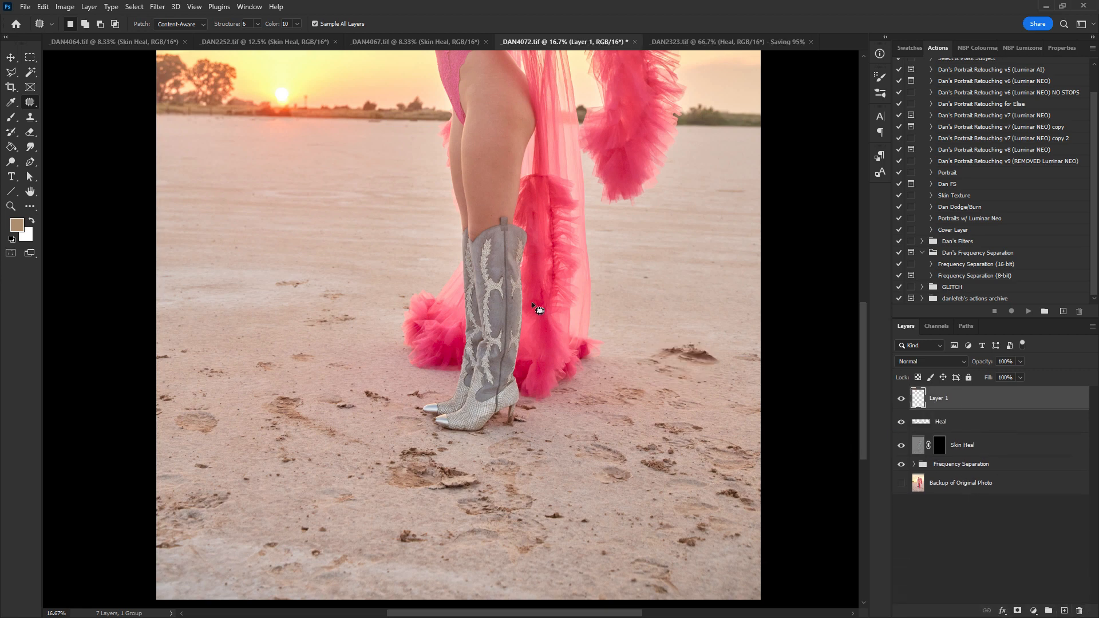
key(shift+j)
key(shift+j)
key(shift+j)
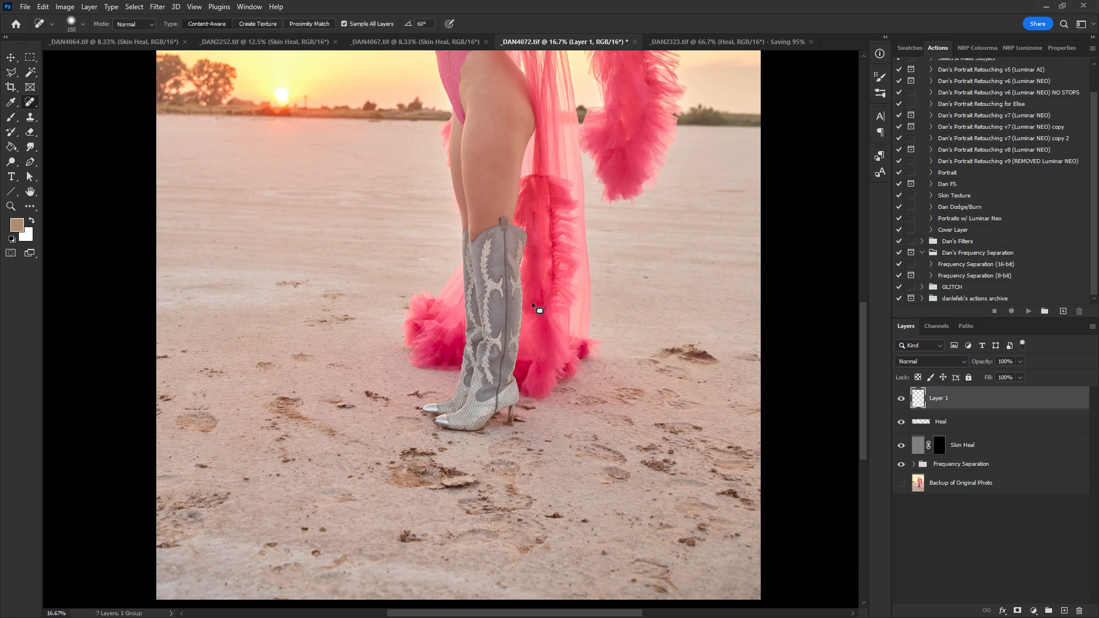
key(shift+j)
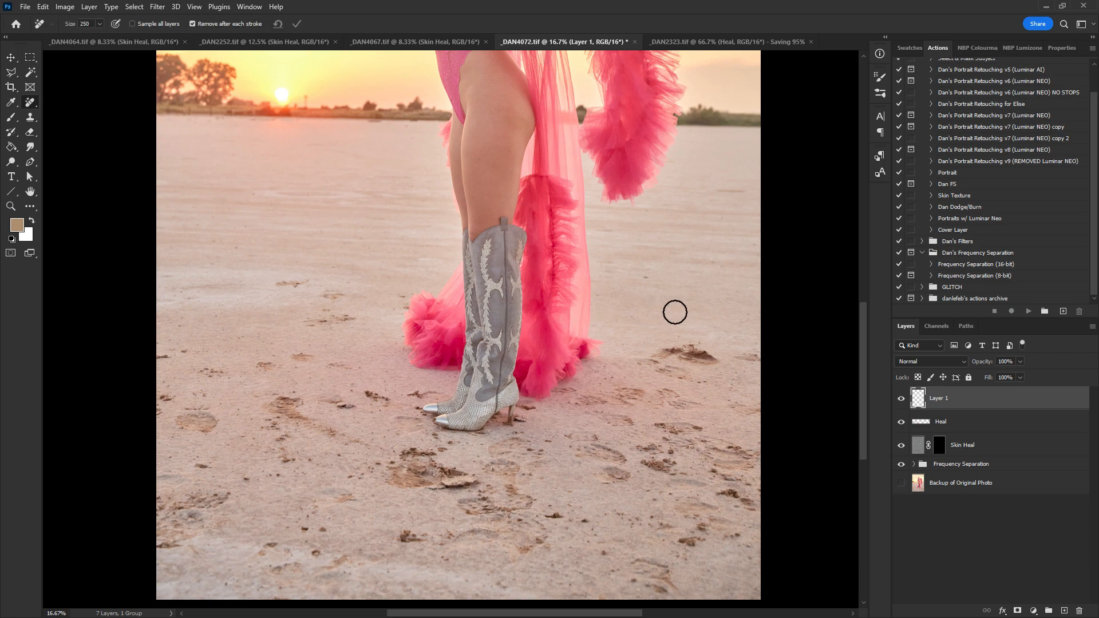
click(679, 310)
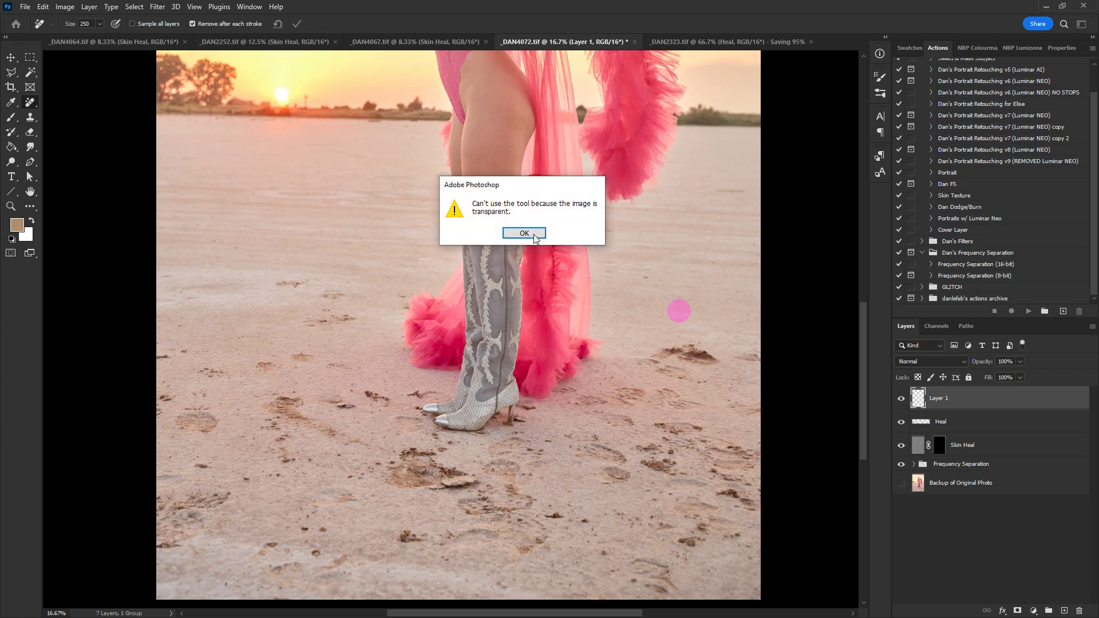
- Switch to the Healing Brush Tool and heal sand marks beside the boots on Layer 1
click(535, 235)
right_click(31, 103)
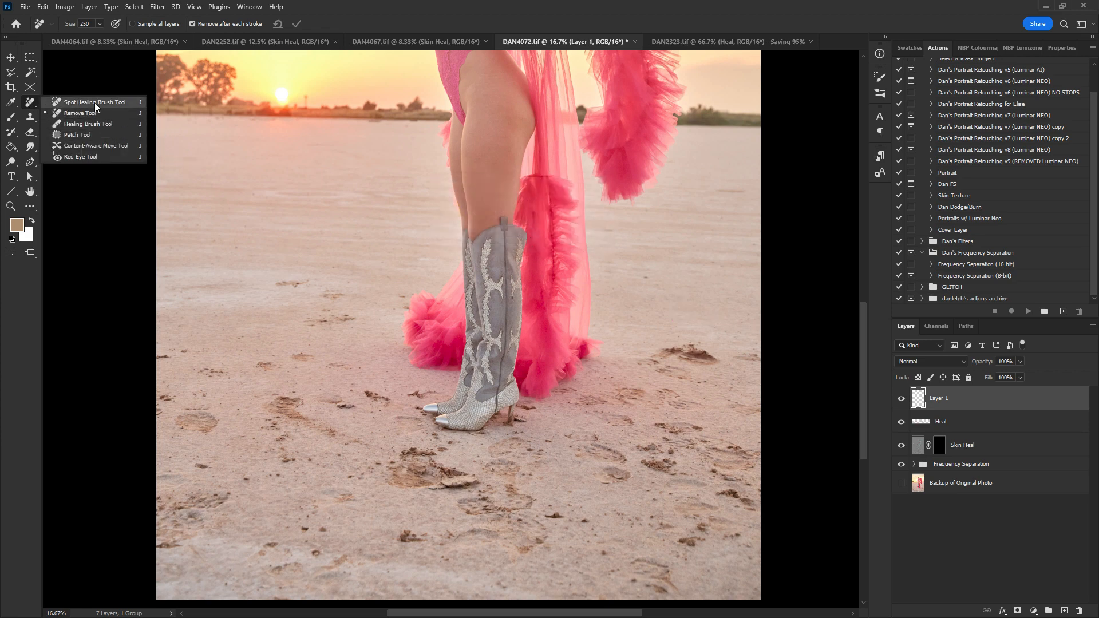
click(92, 123)
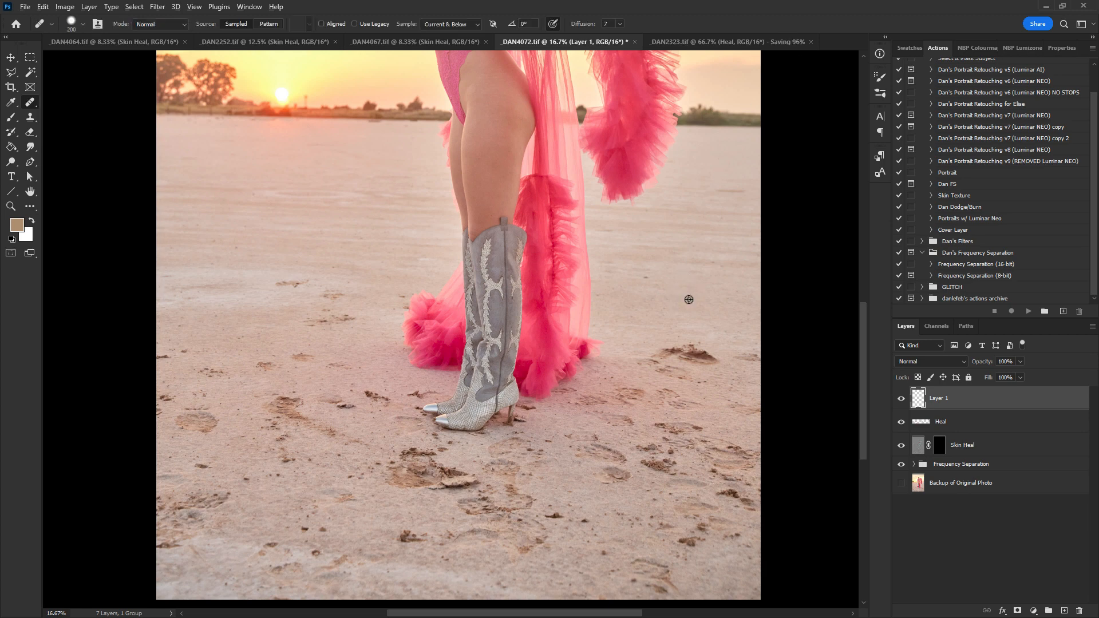
mouse_move(680, 360)
mouse_down()
mouse_move(658, 358)
mouse_move(716, 355)
mouse_up()
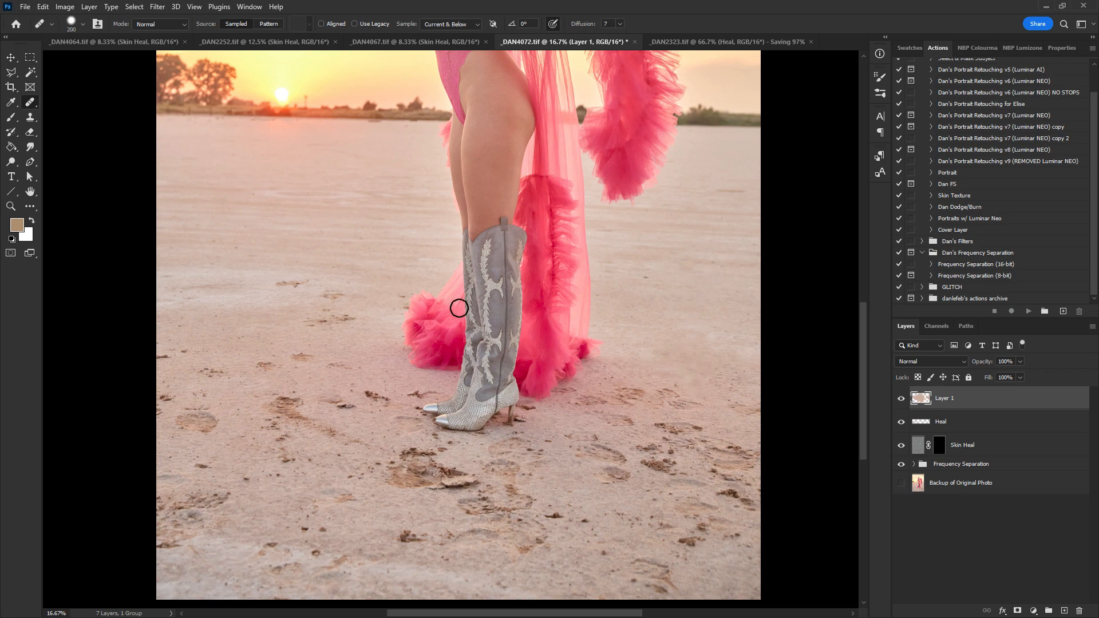
alt+click(285, 253)
mouse_move(283, 287)
mouse_down()
mouse_move(337, 296)
mouse_move(321, 319)
mouse_move(355, 317)
mouse_up()
alt+click(312, 245)
alt+click(329, 250)
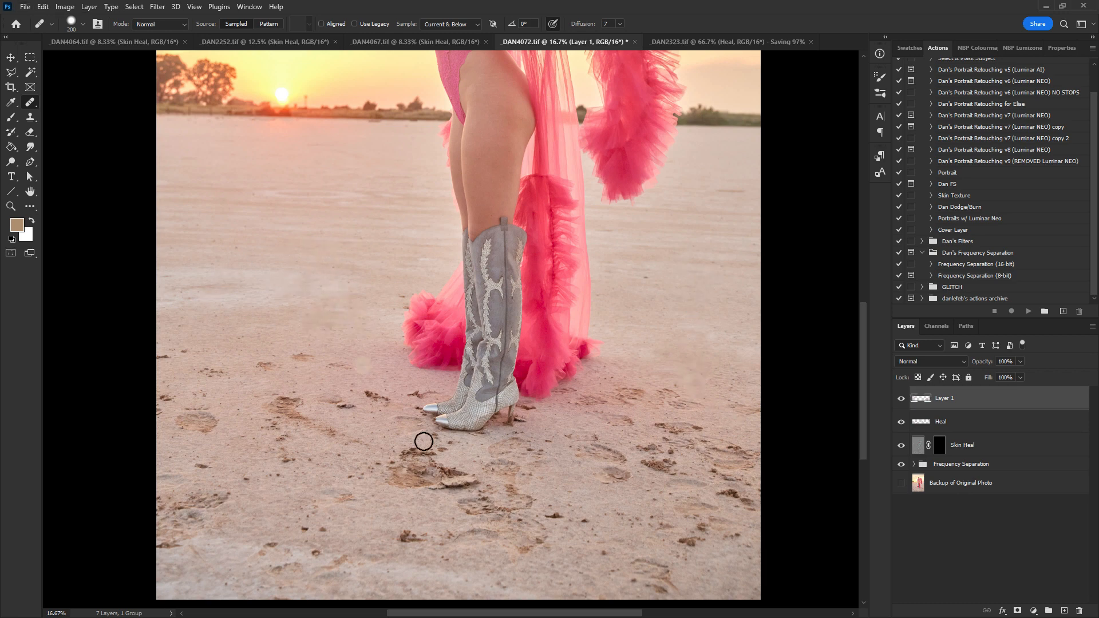
- Heal the footprints in the sand just below the boots
alt+click(387, 500)
mouse_move(393, 485)
mouse_down()
mouse_move(437, 480)
mouse_move(406, 487)
mouse_move(400, 501)
mouse_move(474, 474)
mouse_move(434, 490)
mouse_move(441, 473)
mouse_move(403, 475)
mouse_move(399, 506)
mouse_move(388, 470)
mouse_move(416, 459)
mouse_up()
alt+click(401, 501)
alt+click(413, 500)
alt+click(400, 506)
mouse_move(415, 456)
mouse_down()
mouse_move(448, 450)
mouse_move(395, 474)
mouse_up()
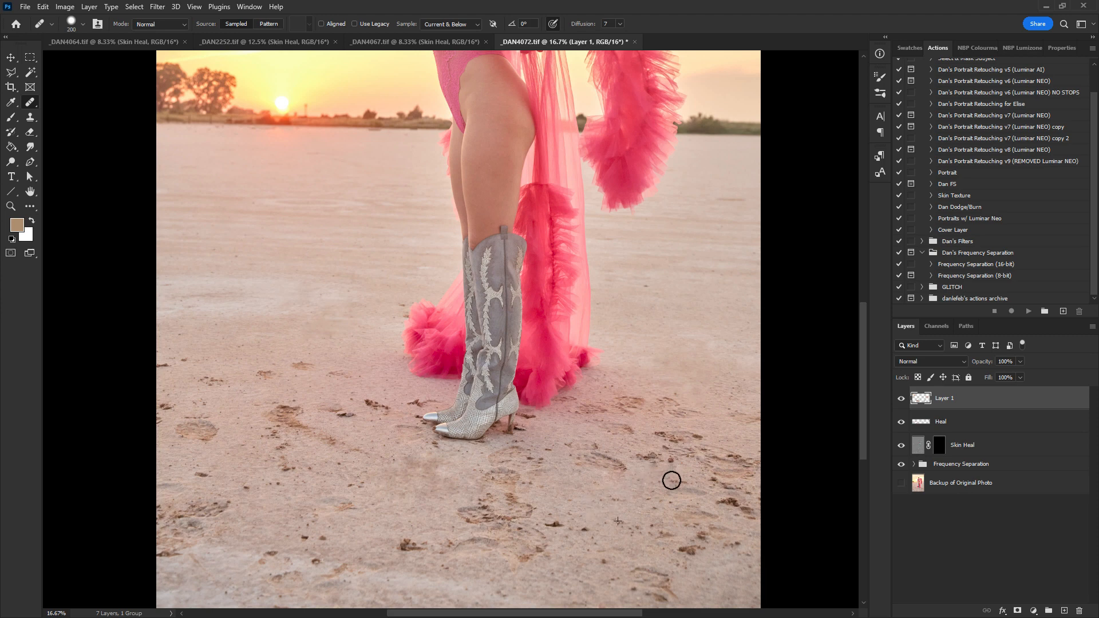
- Zoom out and toggle Layer 1's visibility to compare the healed sand
key(ctrl+minus)
click(902, 400)
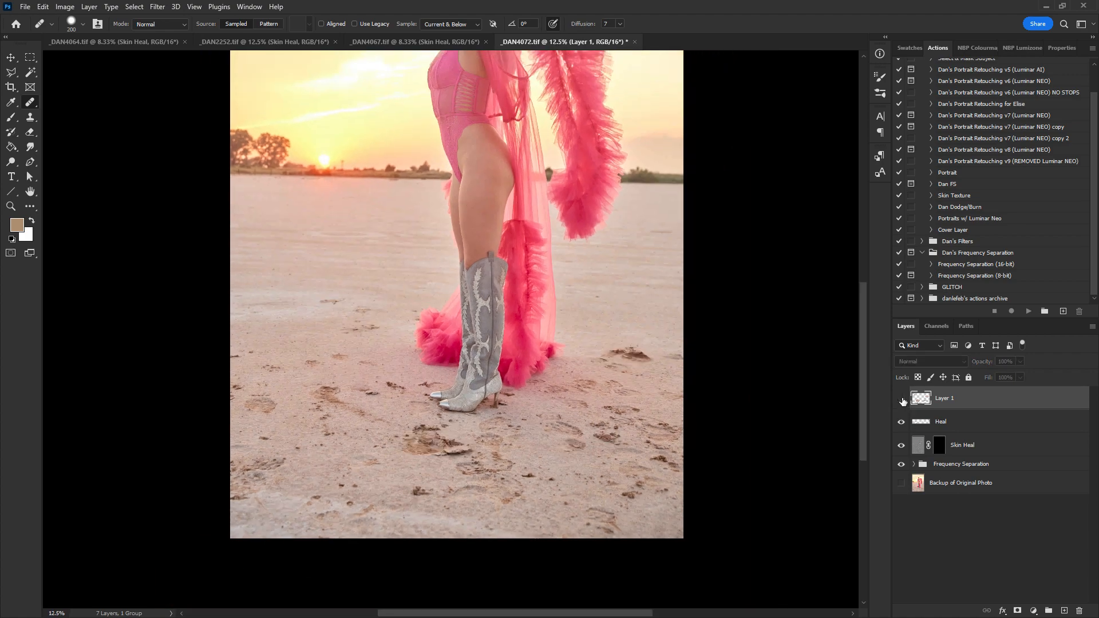
click(903, 400)
click(903, 400)
click(903, 400)
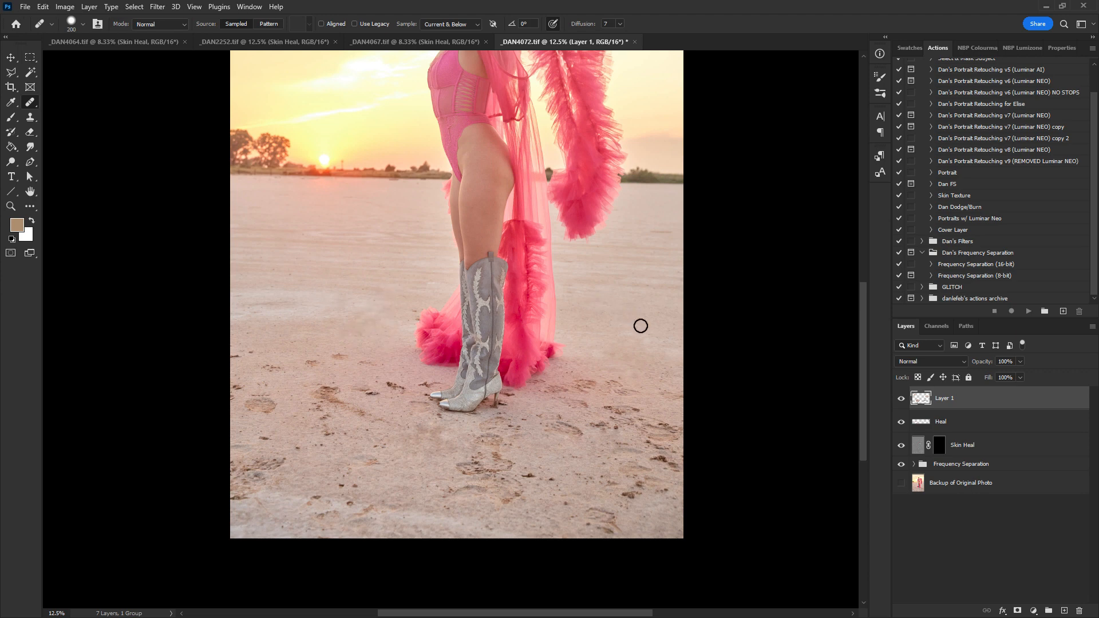
- Heal the footprints across the lower foreground sand right of the boots
alt+click(425, 478)
drag(461, 471, 496, 470)
mouse_move(495, 459)
mouse_down()
mouse_move(534, 476)
mouse_move(489, 483)
mouse_move(551, 480)
mouse_up()
alt+click(458, 480)
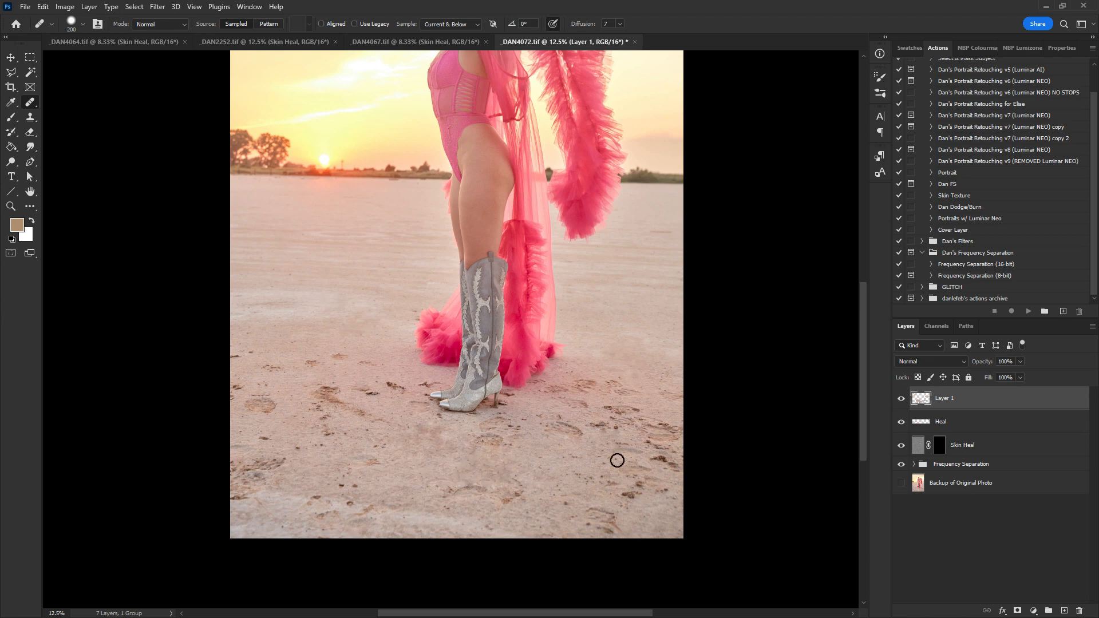
alt+click(579, 463)
click(581, 479)
alt+click(550, 465)
drag(576, 476, 567, 473)
alt+click(557, 481)
drag(624, 495, 632, 496)
alt+click(610, 495)
drag(658, 457, 679, 466)
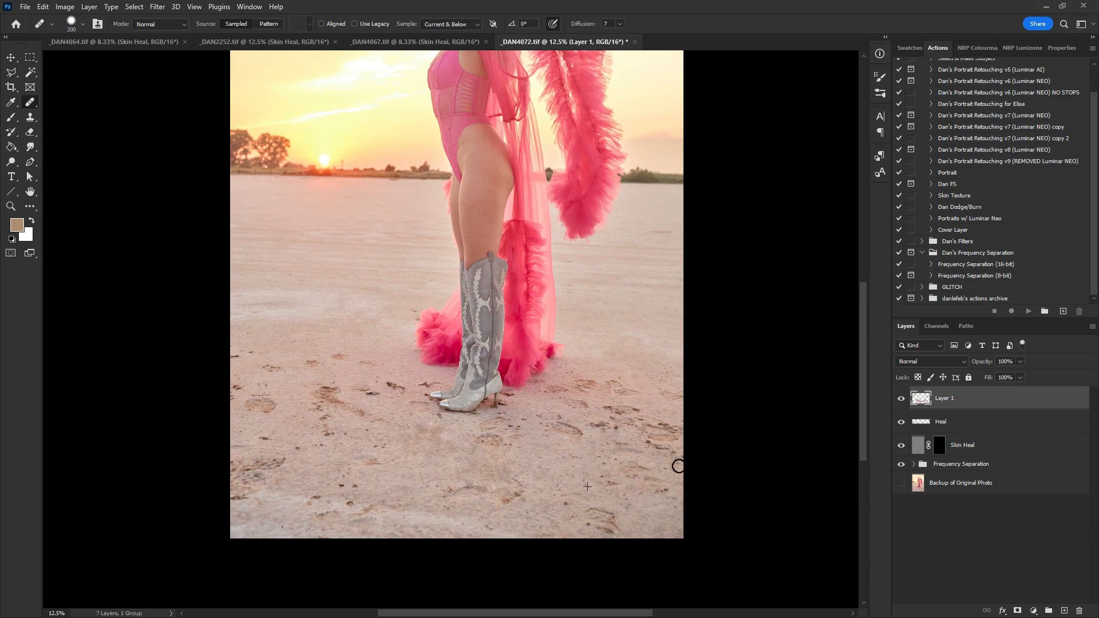
- Heal the marks in the sand to the right of the boots and tulle
alt+click(566, 456)
mouse_move(598, 429)
mouse_down()
mouse_move(575, 436)
mouse_move(542, 428)
mouse_move(560, 419)
mouse_move(537, 419)
mouse_move(564, 428)
mouse_up()
alt+click(551, 457)
alt+click(534, 450)
mouse_move(491, 446)
mouse_down()
mouse_move(477, 441)
mouse_move(501, 436)
mouse_move(498, 419)
mouse_move(503, 432)
mouse_move(524, 425)
mouse_move(554, 388)
mouse_move(593, 383)
mouse_move(573, 397)
mouse_move(589, 413)
mouse_move(591, 402)
mouse_up()
alt+click(548, 426)
alt+click(570, 420)
alt+click(572, 443)
drag(583, 436, 563, 440)
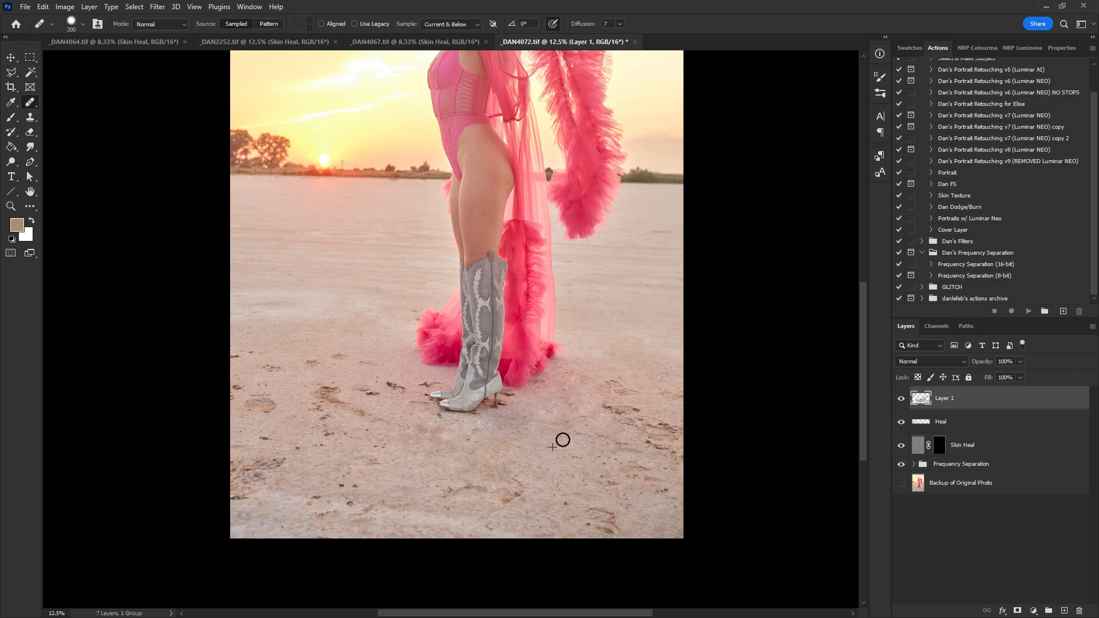
mouse_move(607, 400)
mouse_down()
mouse_move(629, 394)
mouse_move(606, 385)
mouse_move(572, 430)
mouse_move(627, 412)
mouse_move(591, 413)
mouse_move(570, 435)
mouse_move(645, 413)
mouse_move(609, 422)
mouse_move(651, 428)
mouse_move(605, 436)
mouse_up()
alt+click(571, 430)
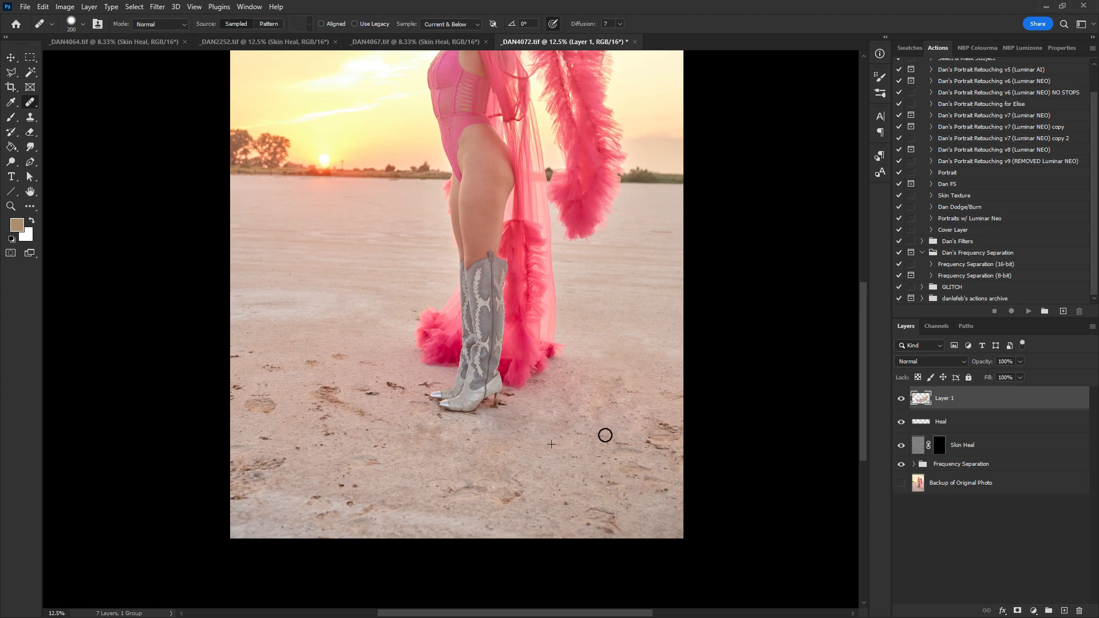
mouse_move(674, 428)
mouse_down()
mouse_move(639, 437)
mouse_move(672, 438)
mouse_move(663, 442)
mouse_move(633, 442)
mouse_move(671, 446)
mouse_up()
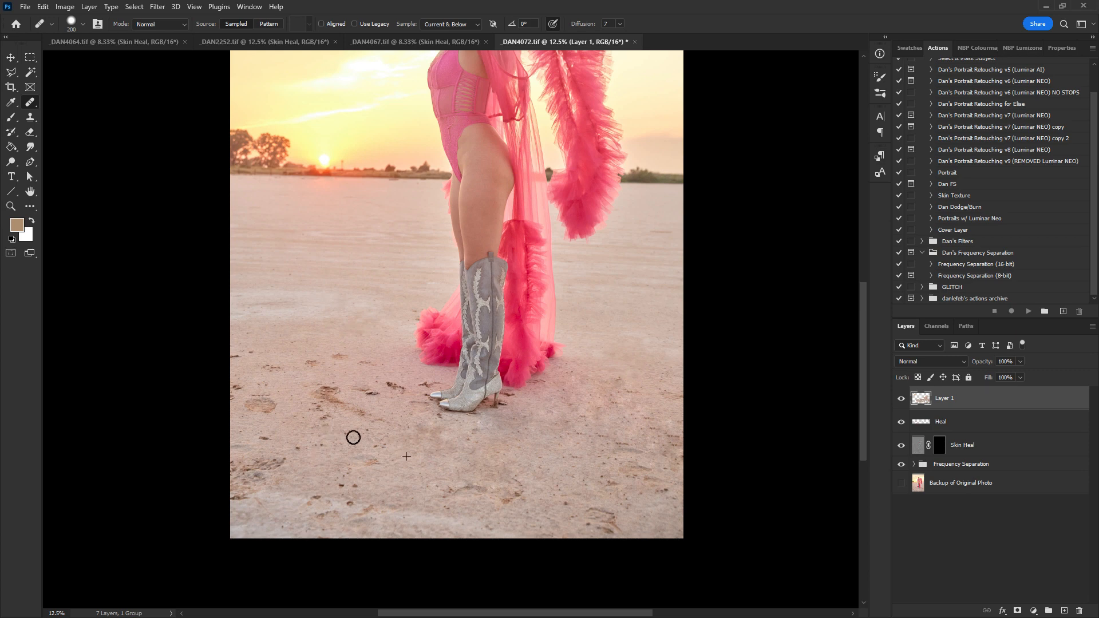
- Heal the footprints in the sand to the left of the boots and along the lower area
mouse_move(321, 389)
mouse_down()
mouse_move(366, 419)
mouse_move(365, 391)
mouse_move(405, 407)
mouse_up()
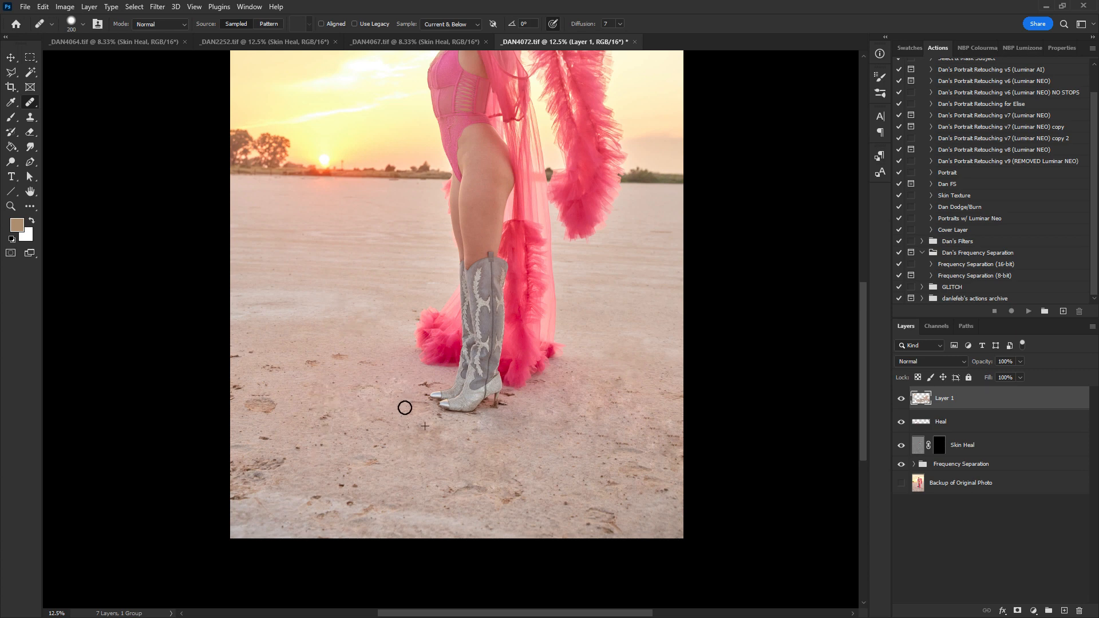
mouse_move(252, 407)
mouse_down()
mouse_move(275, 407)
mouse_move(263, 401)
mouse_move(253, 415)
mouse_move(232, 391)
mouse_move(257, 389)
mouse_up()
alt+click(285, 417)
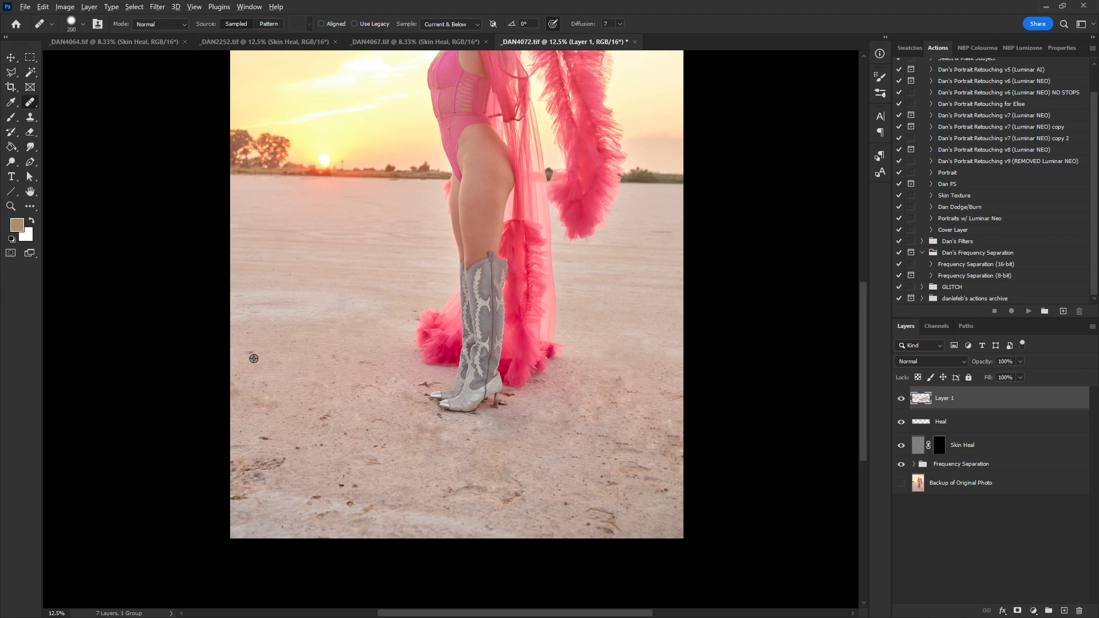
click(251, 354)
alt+click(284, 403)
mouse_move(259, 359)
mouse_down()
mouse_move(245, 351)
mouse_move(253, 363)
mouse_up()
mouse_move(256, 468)
mouse_down()
mouse_move(236, 487)
mouse_move(230, 465)
mouse_move(236, 503)
mouse_move(248, 474)
mouse_move(243, 504)
mouse_up()
alt+click(242, 426)
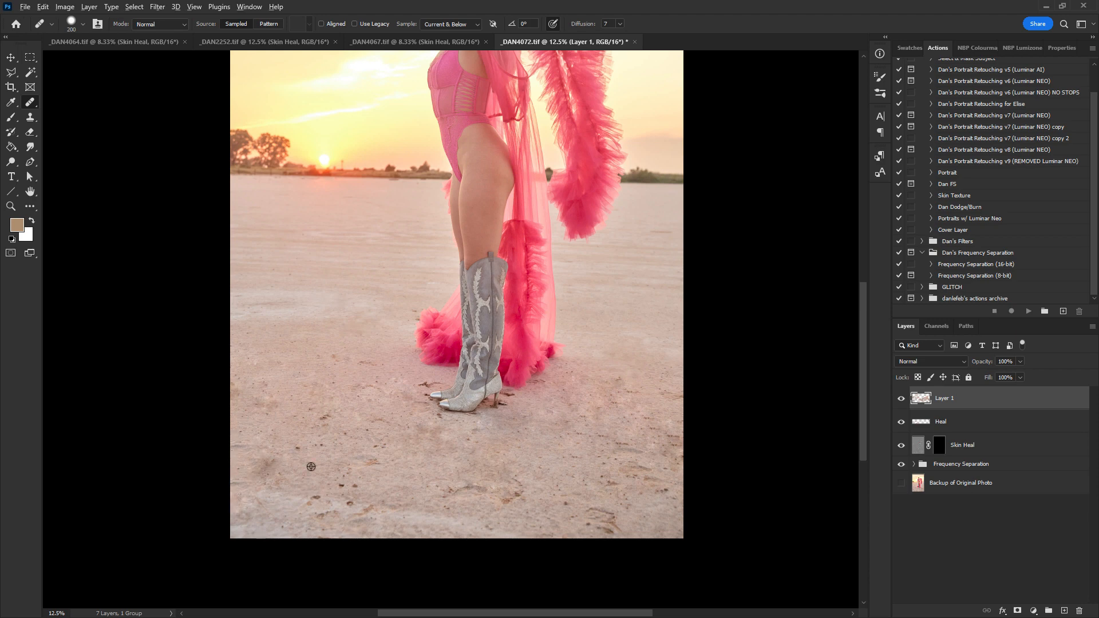
alt+click(465, 466)
mouse_move(452, 488)
mouse_down()
mouse_move(519, 498)
mouse_move(506, 499)
mouse_up()
alt+click(510, 449)
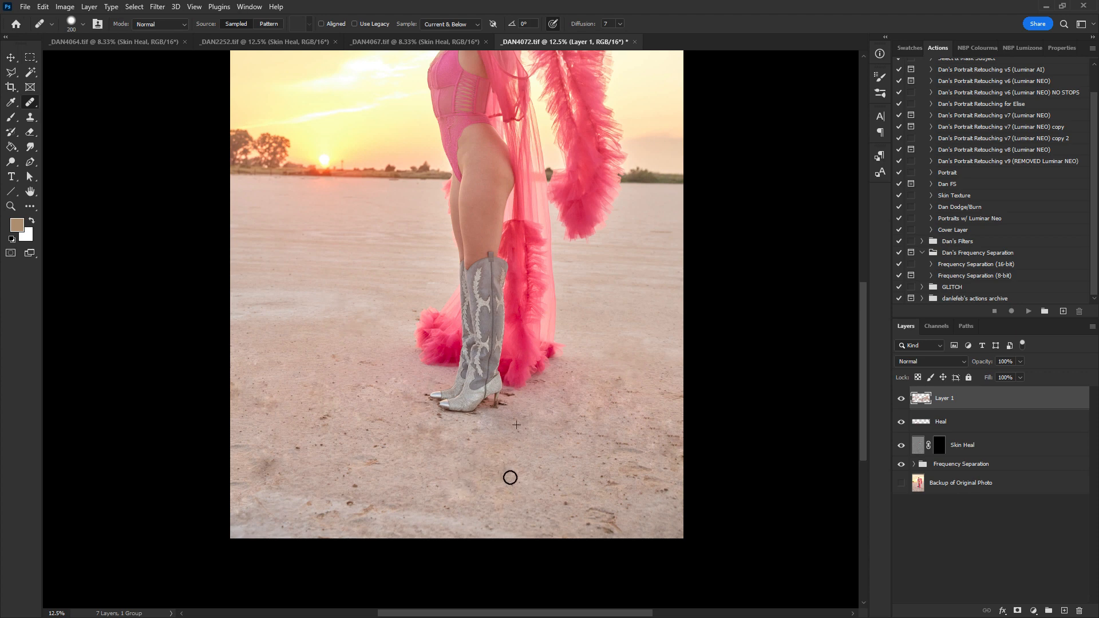
- Lower Layer 1's opacity and toggle its visibility to compare the retouched sand
click(1019, 361)
drag(994, 376, 990, 375)
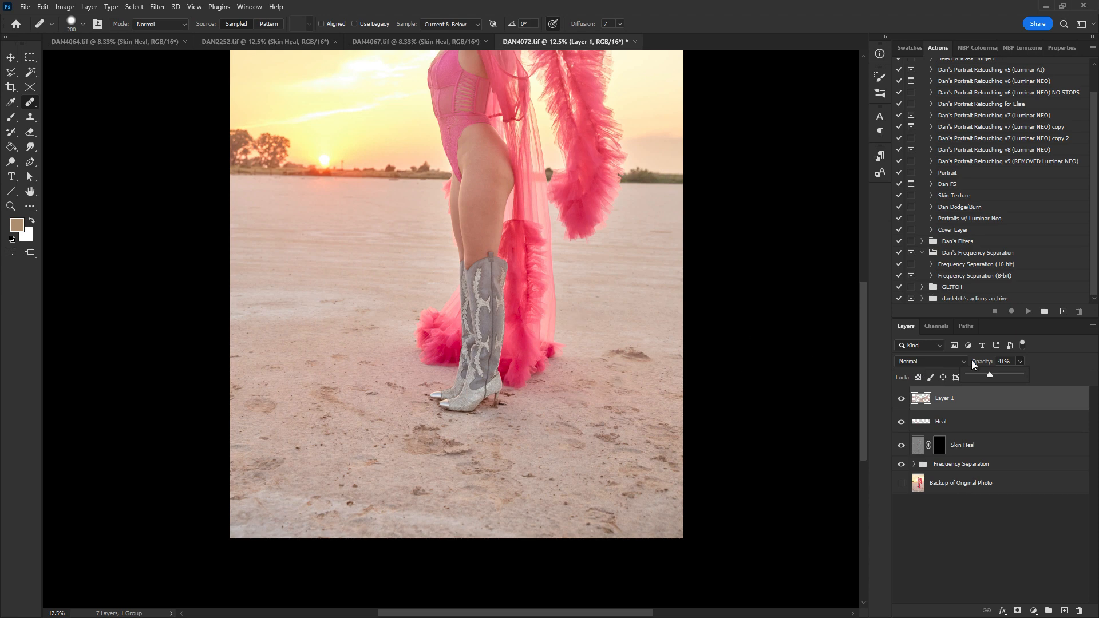
click(900, 400)
click(901, 399)
key(ctrl+minus)
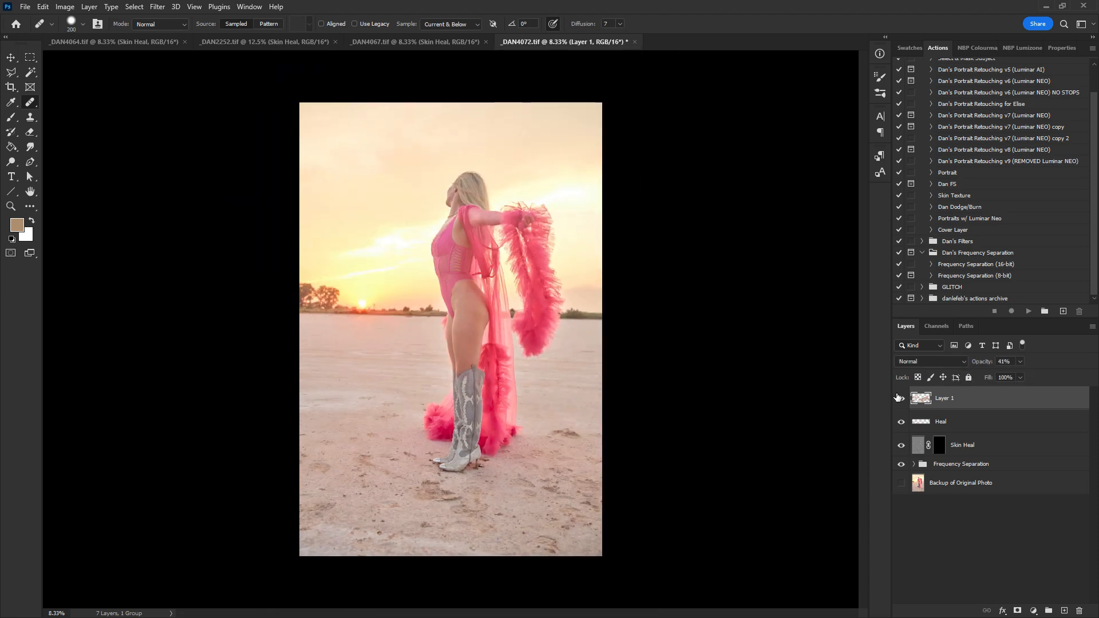
click(901, 398)
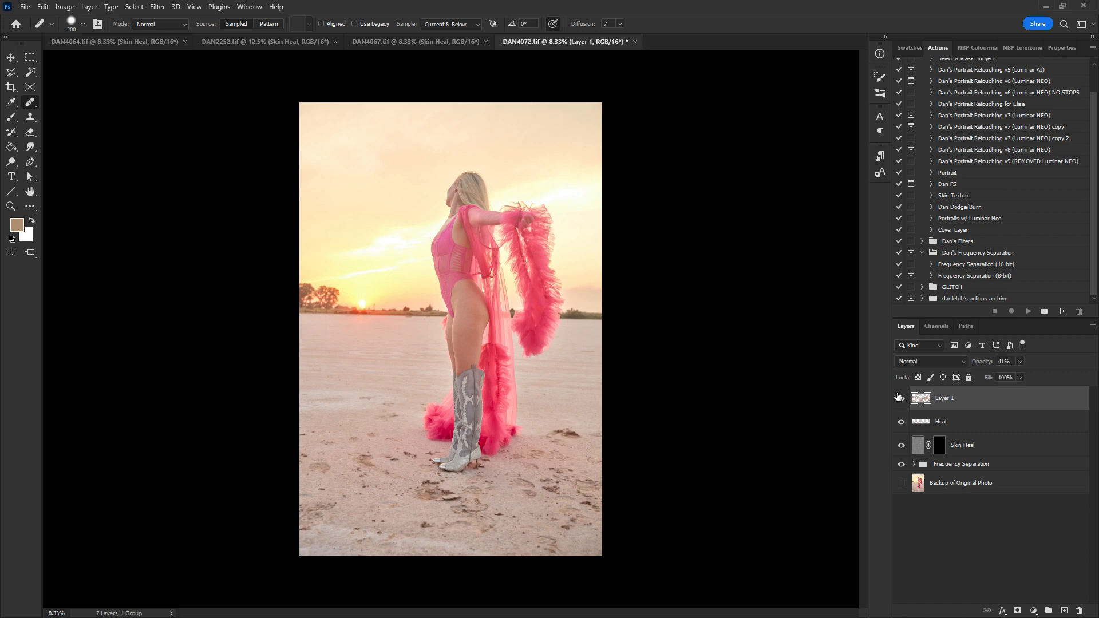
click(901, 398)
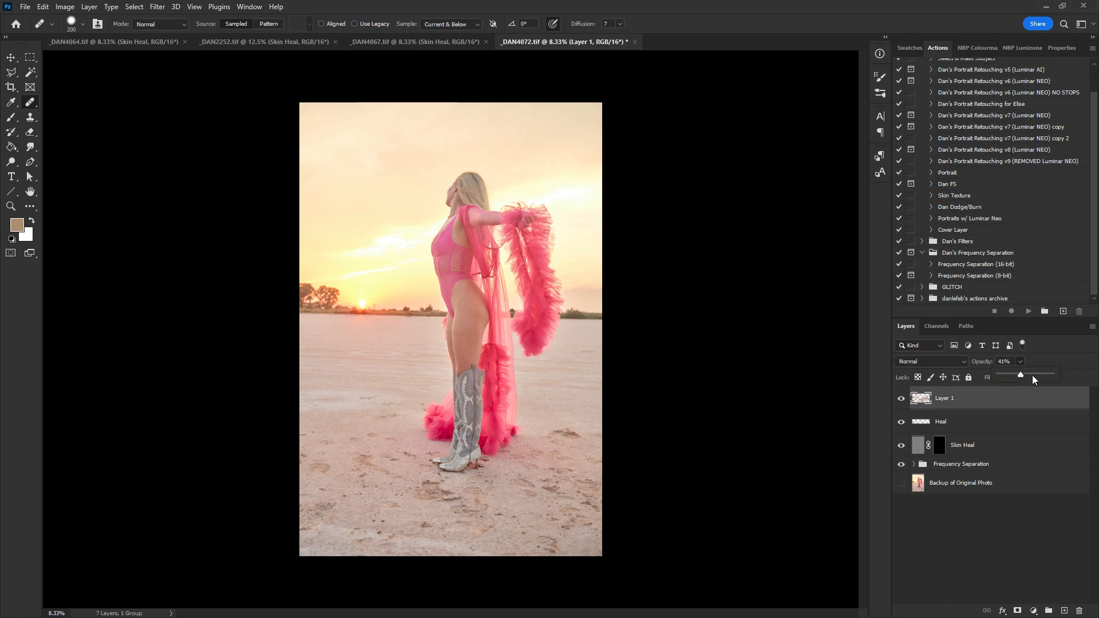
- Set Layer 1's opacity to 50%
click(1034, 376)
drag(1025, 377, 1071, 375)
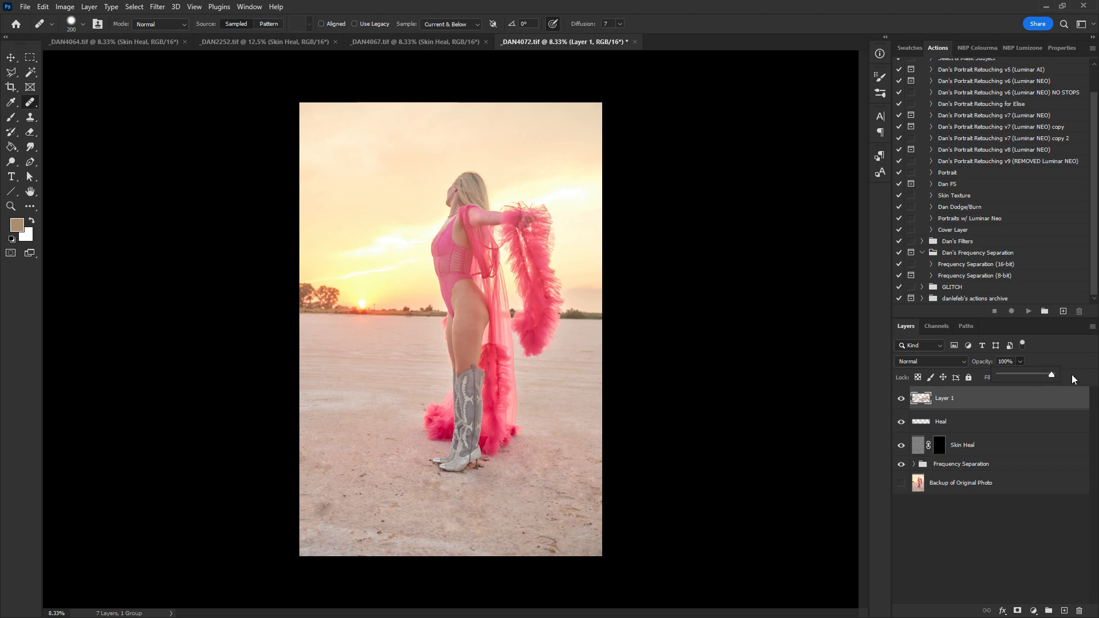
drag(1011, 376, 1016, 375)
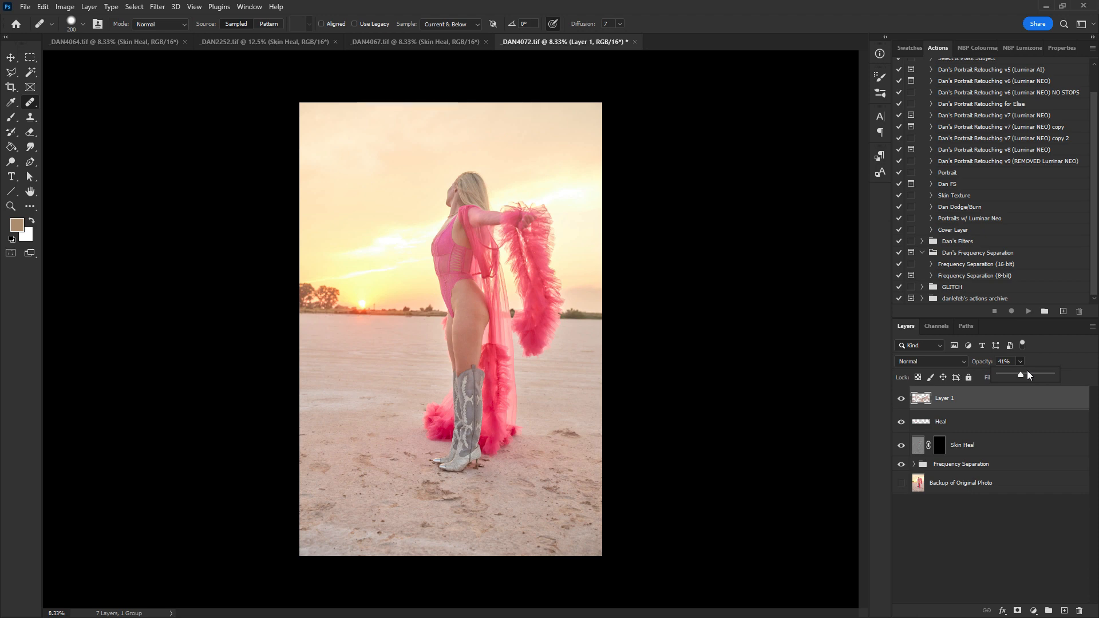
drag(1032, 376, 1026, 375)
- Close _DAN4072.tif, saving the changes
click(990, 398)
key(m)
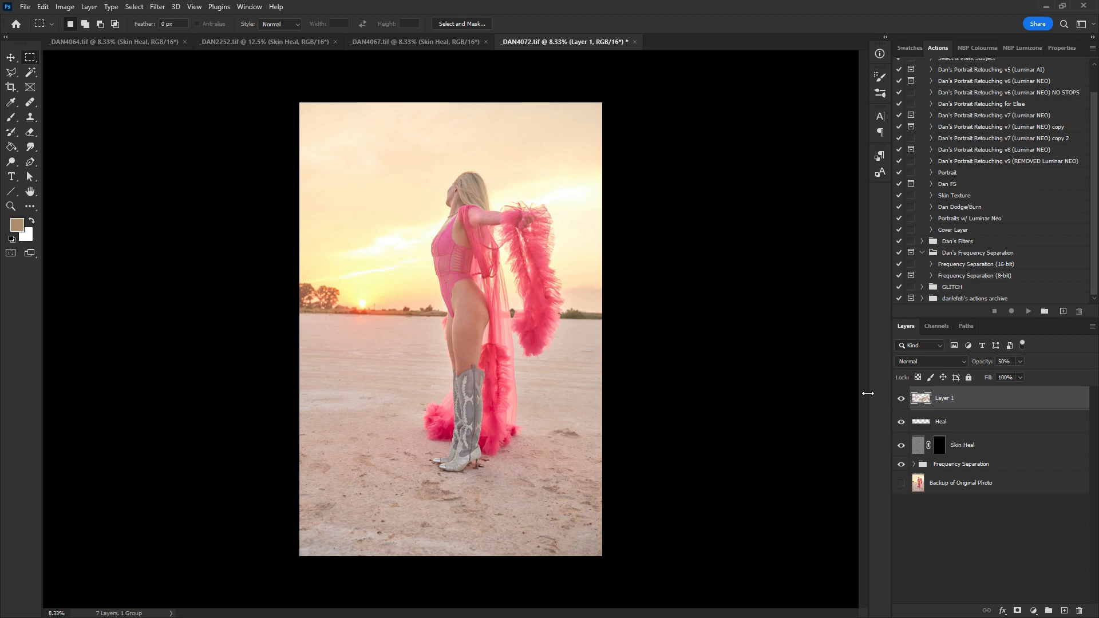
key(ctrl+w)
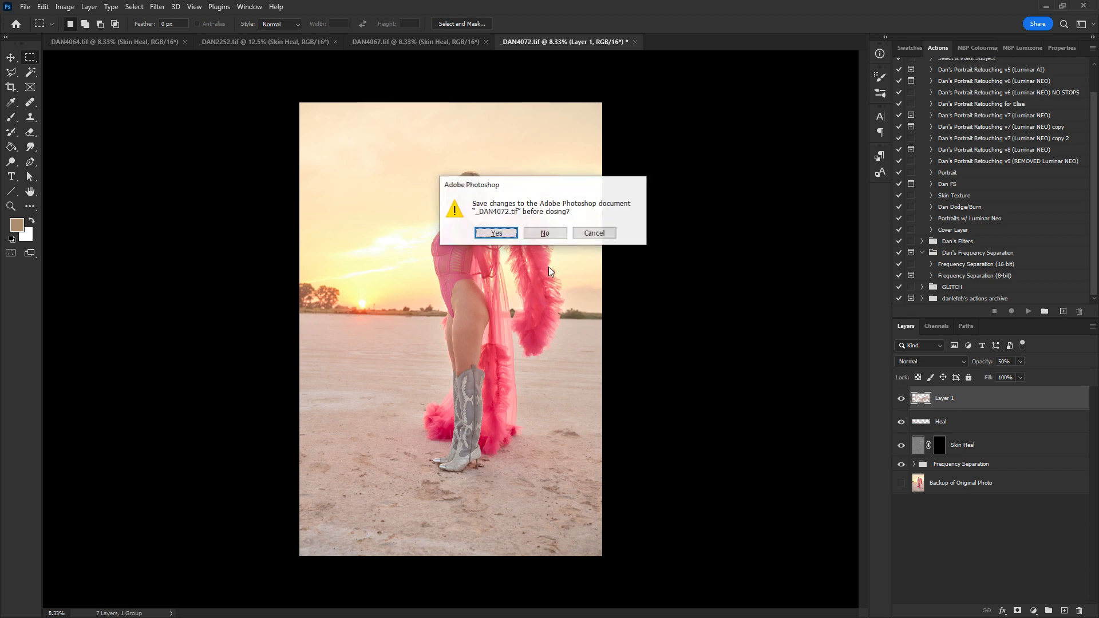
click(493, 230)
- In _DAN4067.tif, select the Heal layer and heal marks in the sand near the horizon left of the model
click(416, 41)
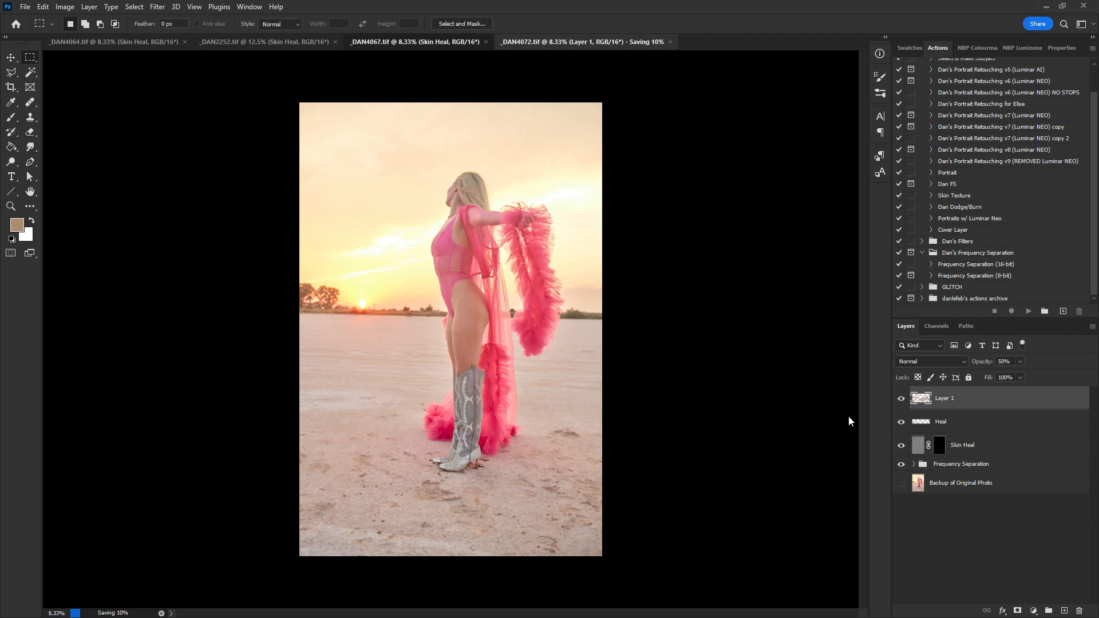
key(z)
key(ctrl+plus)
click(996, 403)
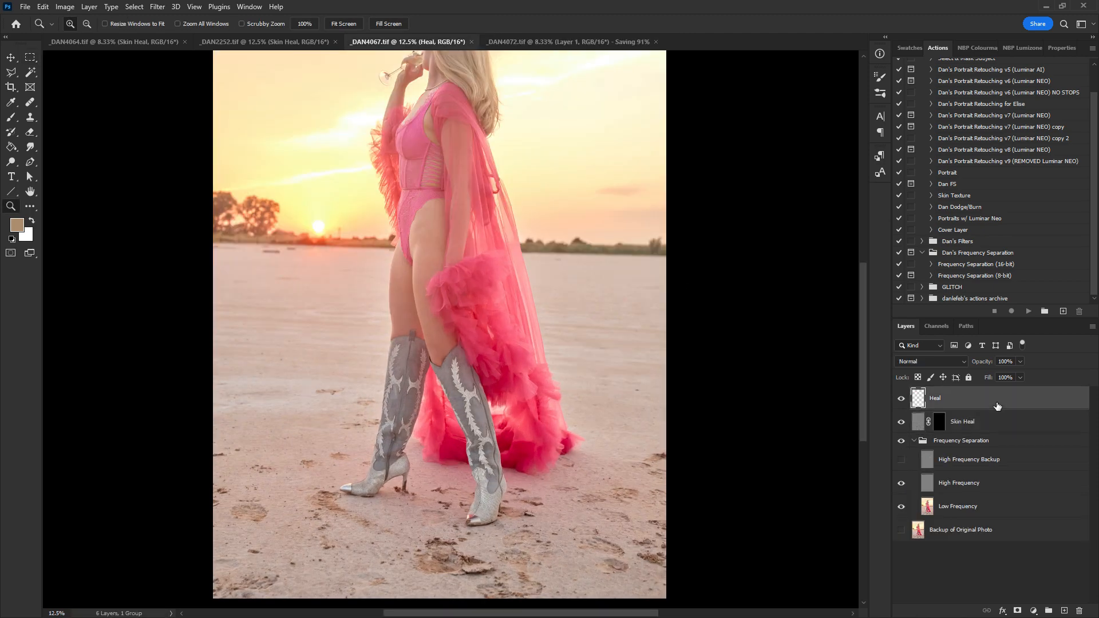
key(j)
drag(566, 321, 584, 332)
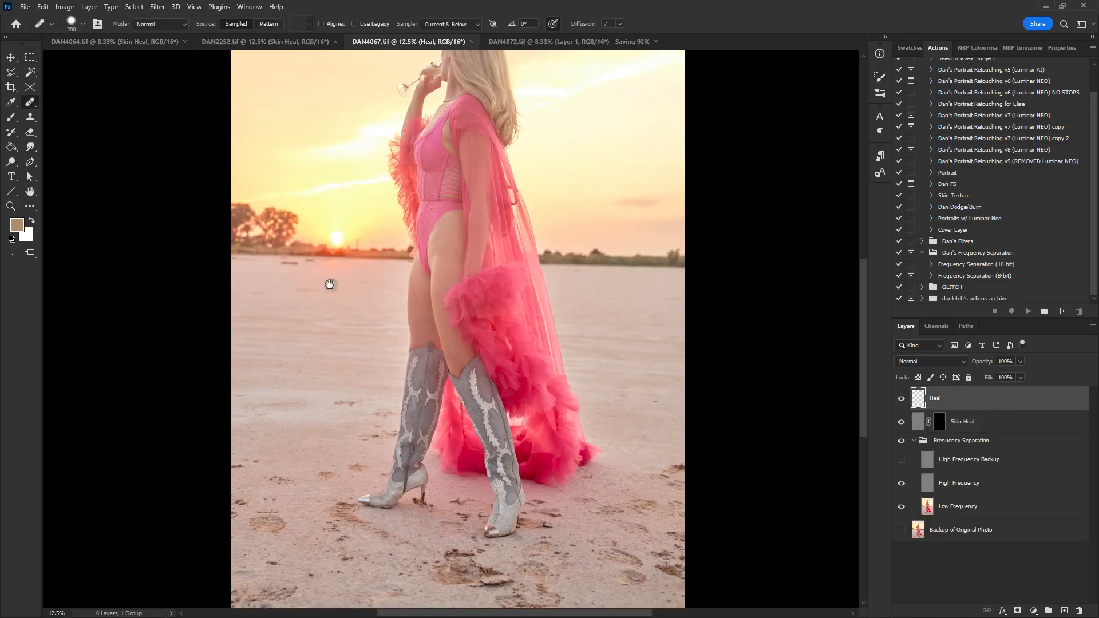
drag(329, 283, 353, 319)
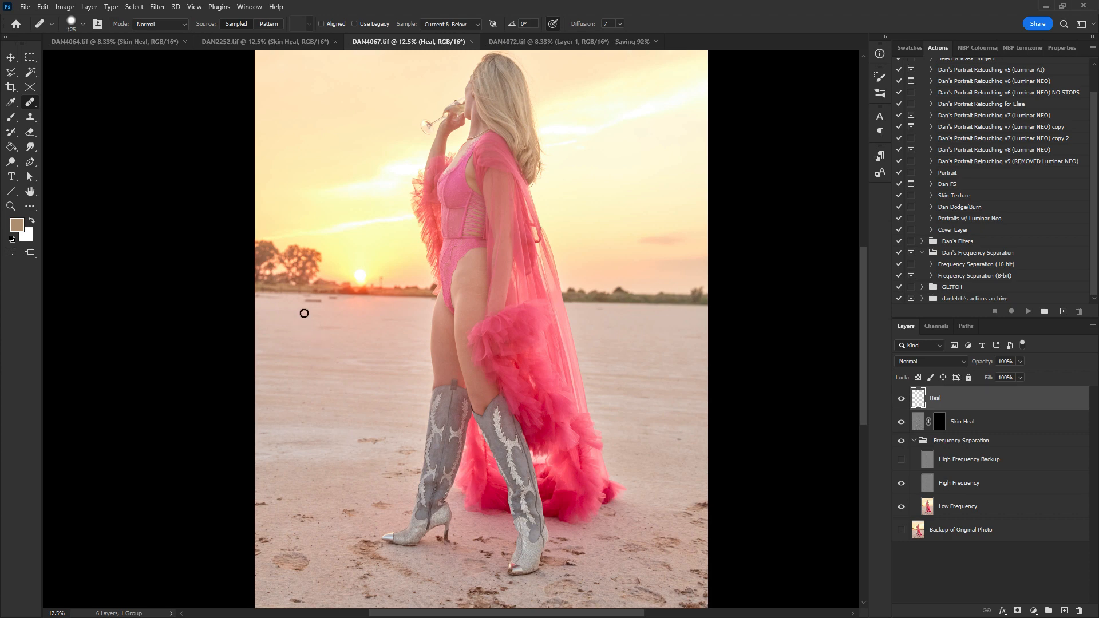
click(330, 300)
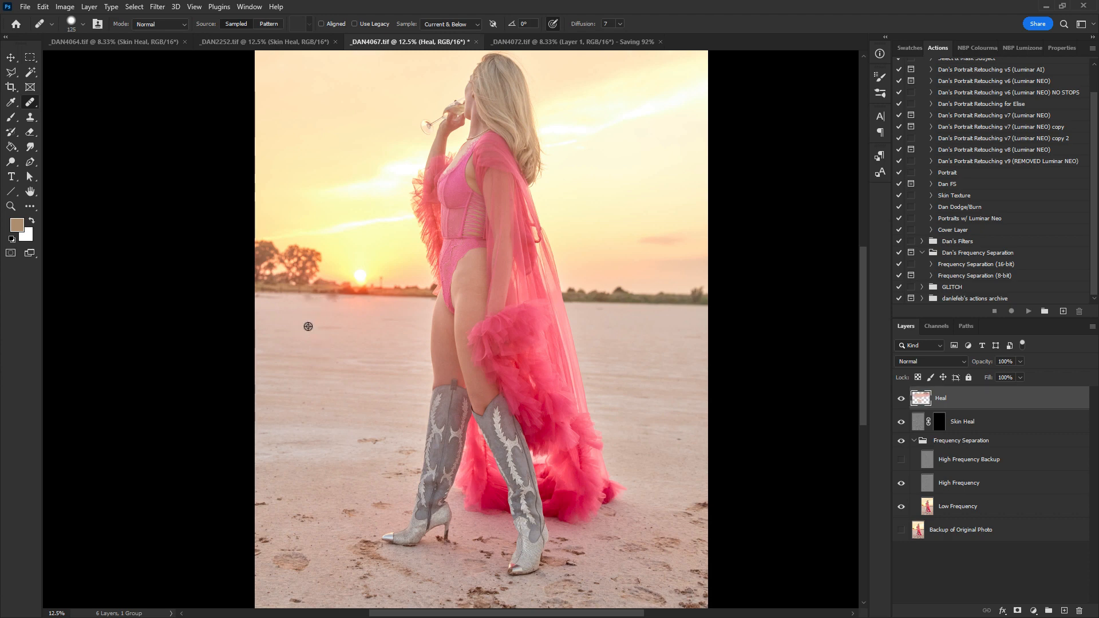
click(309, 323)
click(332, 300)
click(304, 324)
click(319, 326)
drag(329, 421, 307, 298)
- Heal the footprints in the sand left of the boots on the Heal layer
click(279, 358)
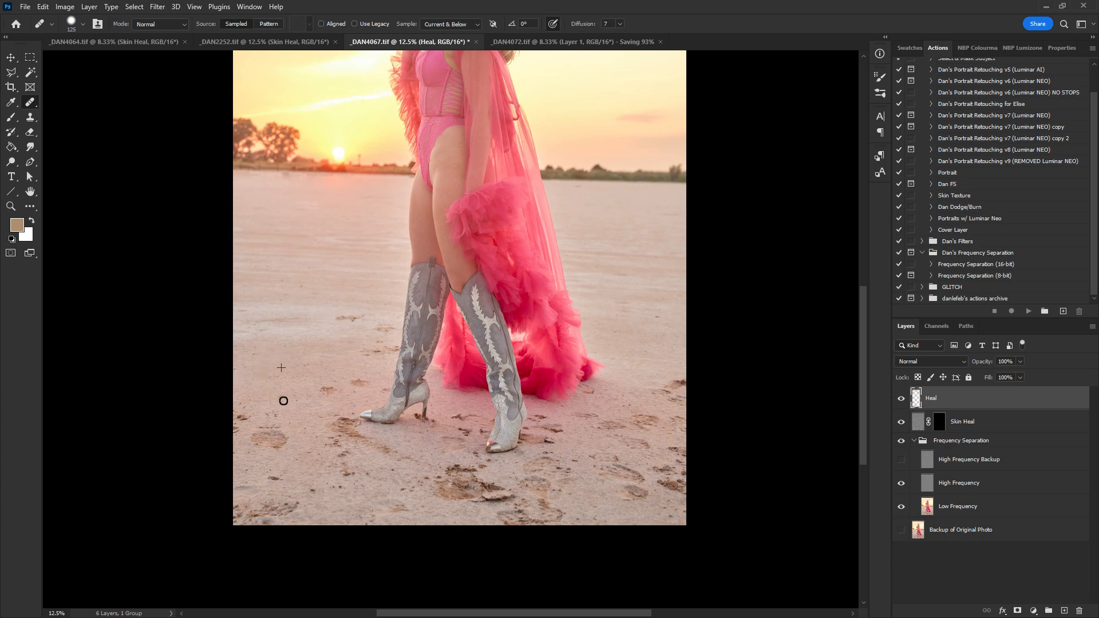
drag(321, 393, 331, 390)
click(369, 382)
- Add a new empty layer and heal the marks in the sand right of the boots on it
click(1065, 610)
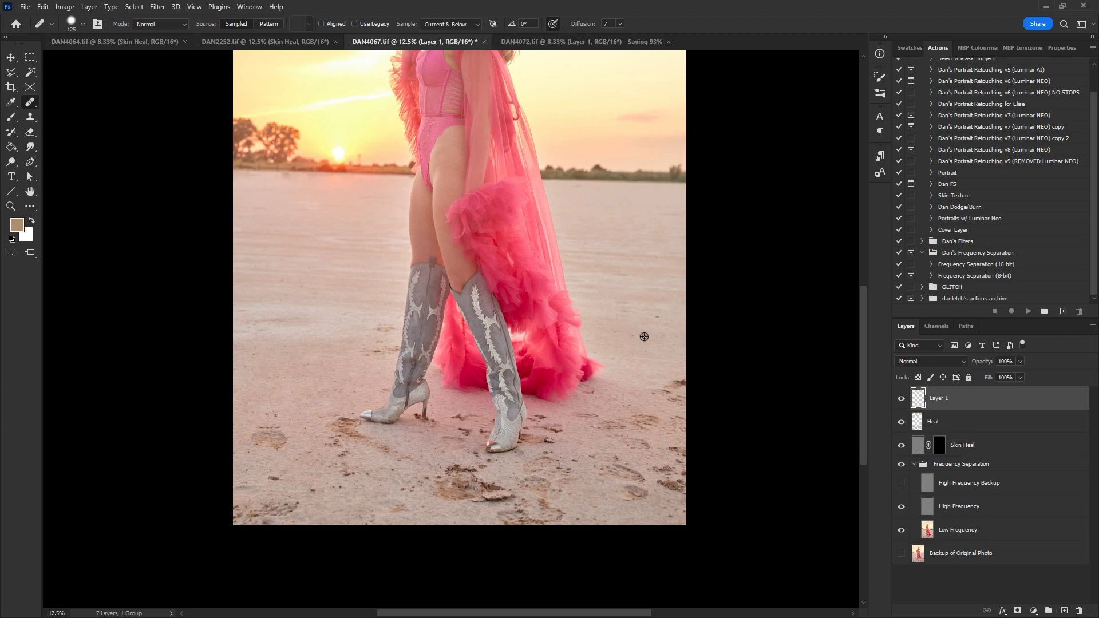
click(643, 370)
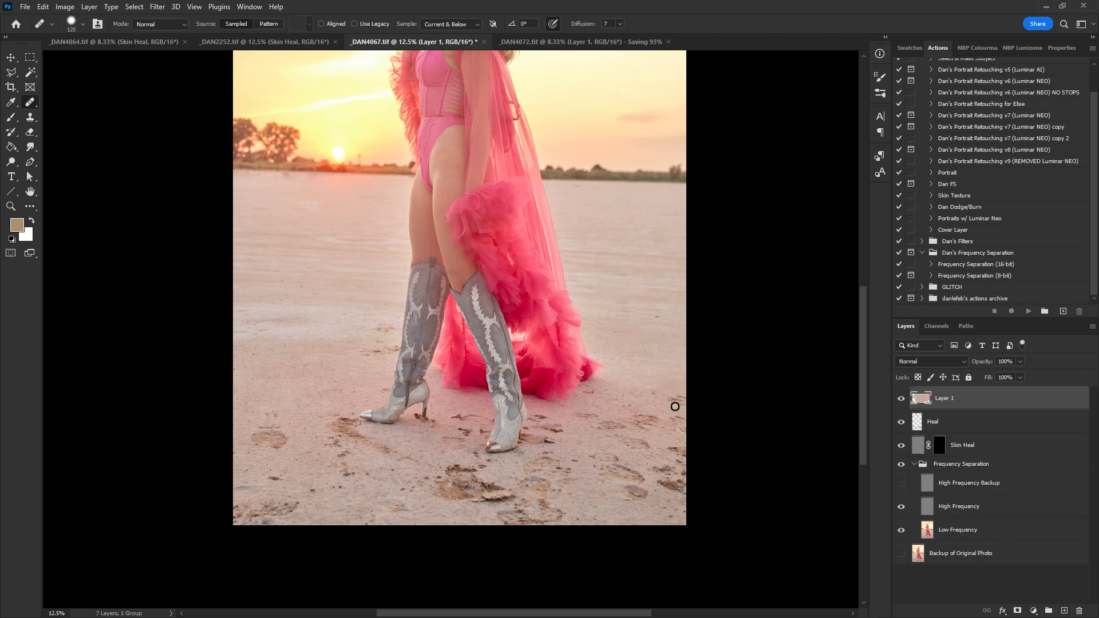
drag(665, 404, 657, 369)
mouse_move(685, 422)
mouse_down()
mouse_move(646, 408)
mouse_move(581, 420)
mouse_up()
click(659, 318)
- Heal the footprints in the sand left of the boots on the new layer
alt+click(339, 370)
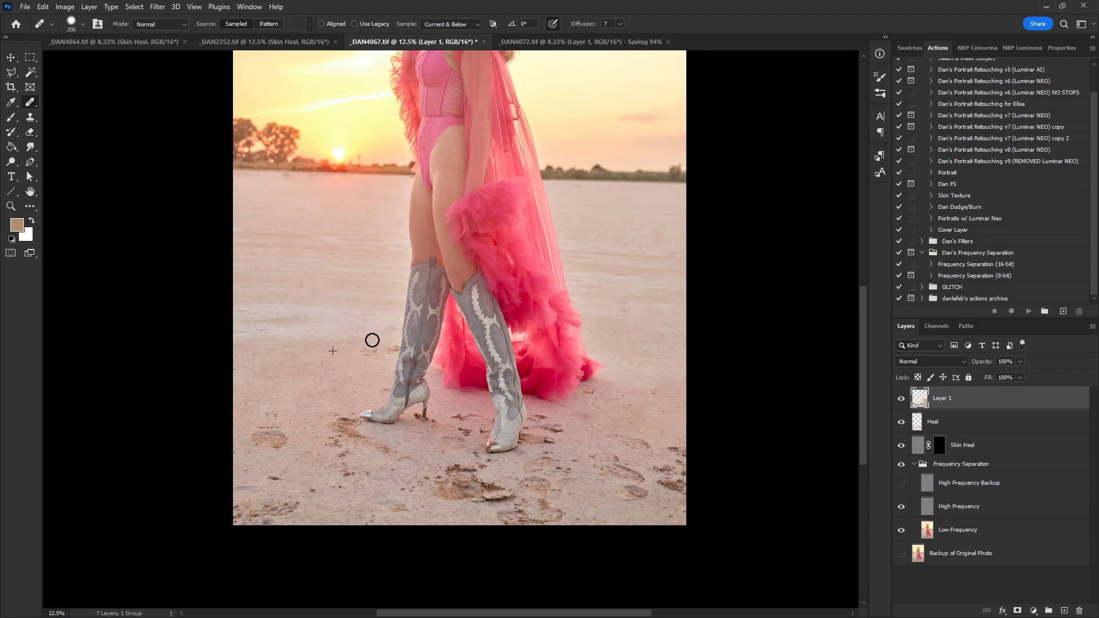
click(311, 397)
mouse_move(311, 397)
mouse_down()
mouse_move(279, 442)
mouse_move(270, 432)
mouse_move(258, 439)
mouse_move(268, 415)
mouse_move(288, 448)
mouse_move(289, 412)
mouse_move(282, 472)
mouse_move(263, 477)
mouse_move(296, 480)
mouse_move(282, 513)
mouse_move(250, 517)
mouse_up()
alt+click(287, 426)
alt+click(271, 429)
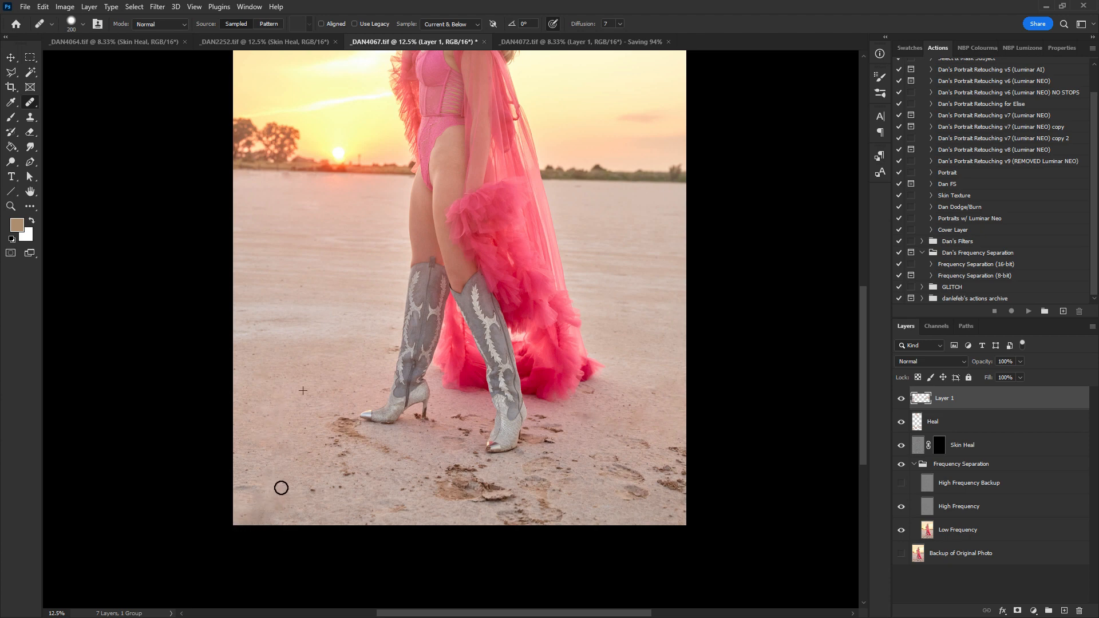
- Heal more footprints and marks in the sand around and below the boots on Layer 1
alt+click(293, 400)
mouse_move(343, 425)
mouse_down()
mouse_move(330, 450)
mouse_move(345, 439)
mouse_move(298, 430)
mouse_move(376, 441)
mouse_up()
alt+click(293, 296)
alt+click(298, 431)
alt+click(316, 412)
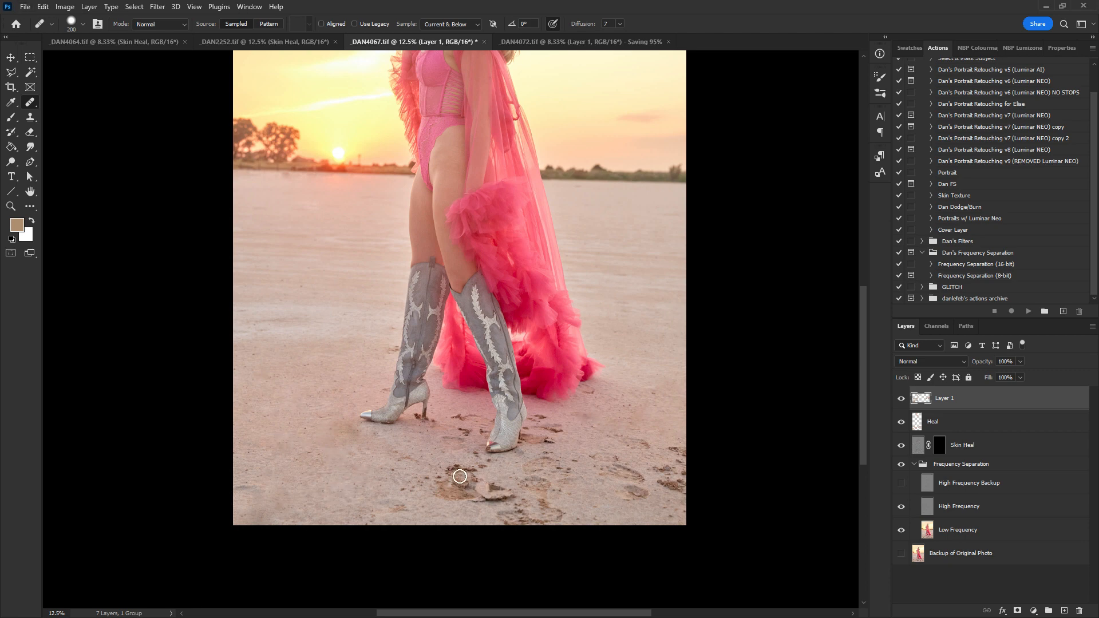
mouse_move(484, 487)
mouse_down()
mouse_move(447, 477)
mouse_move(475, 475)
mouse_move(500, 500)
mouse_move(436, 497)
mouse_move(486, 483)
mouse_move(410, 493)
mouse_move(383, 472)
mouse_move(403, 461)
mouse_move(434, 468)
mouse_move(409, 471)
mouse_move(456, 419)
mouse_up()
alt+click(618, 409)
alt+click(408, 496)
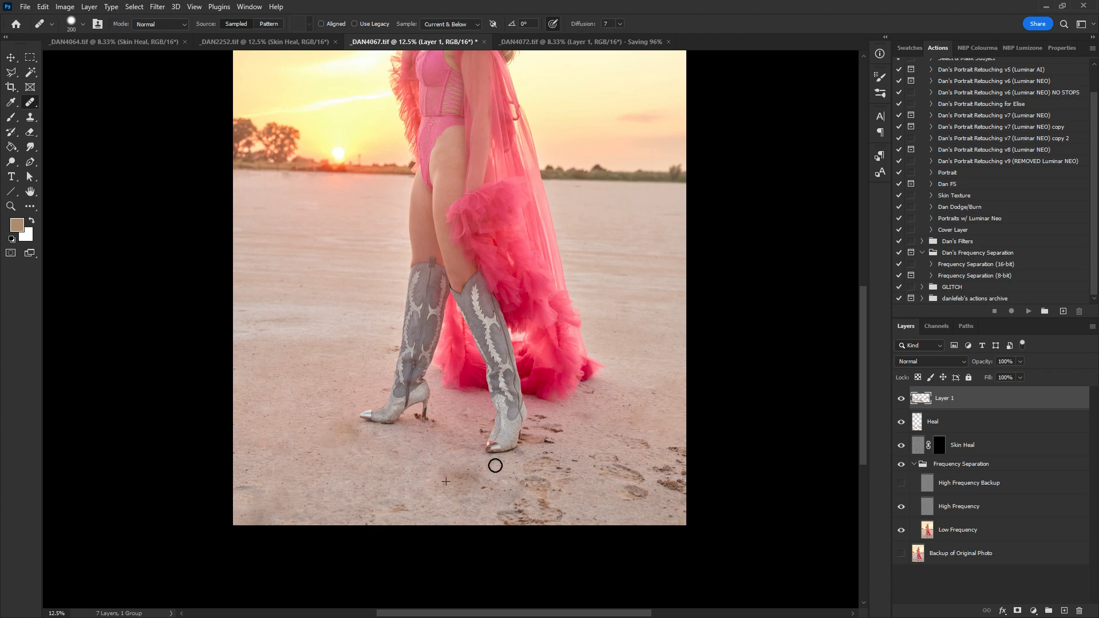
- Heal the footprints in the sand below and right of the boots on Layer 1
alt+click(420, 488)
mouse_move(507, 479)
mouse_down()
mouse_move(387, 473)
mouse_move(515, 472)
mouse_move(549, 480)
mouse_move(500, 486)
mouse_move(572, 485)
mouse_move(462, 499)
mouse_move(504, 522)
mouse_move(524, 516)
mouse_move(508, 509)
mouse_move(553, 501)
mouse_move(562, 511)
mouse_move(547, 517)
mouse_move(563, 516)
mouse_move(642, 495)
mouse_move(636, 481)
mouse_move(621, 494)
mouse_move(634, 479)
mouse_move(597, 479)
mouse_move(615, 480)
mouse_move(597, 460)
mouse_move(616, 460)
mouse_move(582, 466)
mouse_up()
alt+click(387, 472)
alt+click(462, 500)
alt+click(569, 495)
mouse_move(675, 479)
mouse_down()
mouse_move(665, 476)
mouse_move(681, 452)
mouse_move(650, 447)
mouse_move(669, 454)
mouse_up()
alt+click(609, 495)
alt+click(589, 479)
mouse_move(564, 455)
mouse_down()
mouse_move(537, 418)
mouse_move(583, 434)
mouse_move(543, 416)
mouse_up()
alt+click(558, 437)
- Heal the remaining marks in the sand around the boot heels and to the right of the dress
scroll(583, 432, up, 2)
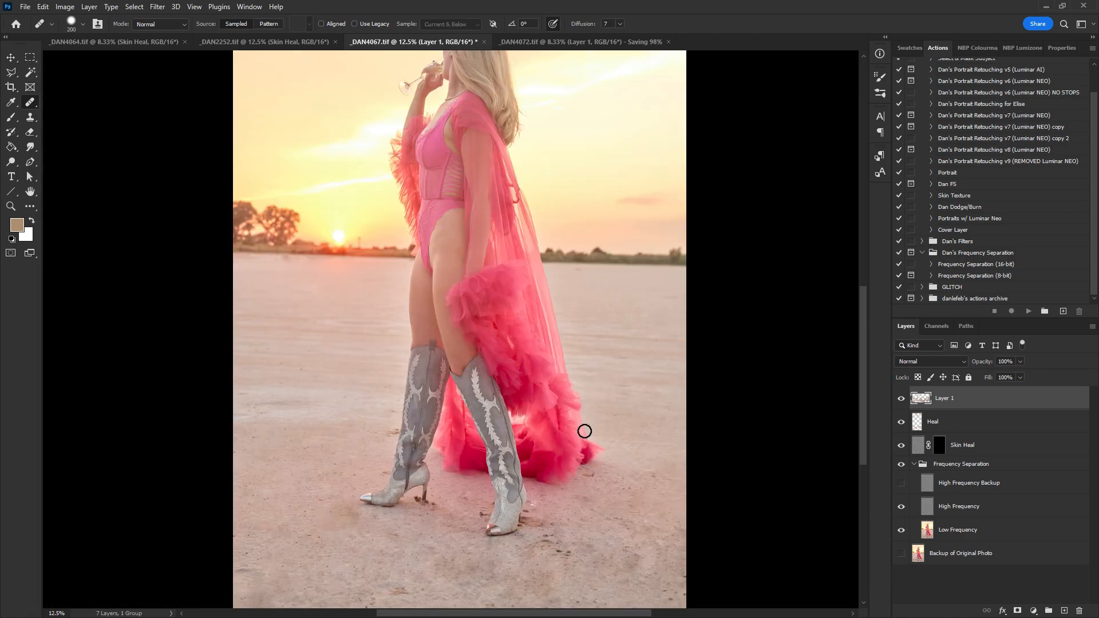
drag(557, 533, 547, 542)
alt+click(570, 517)
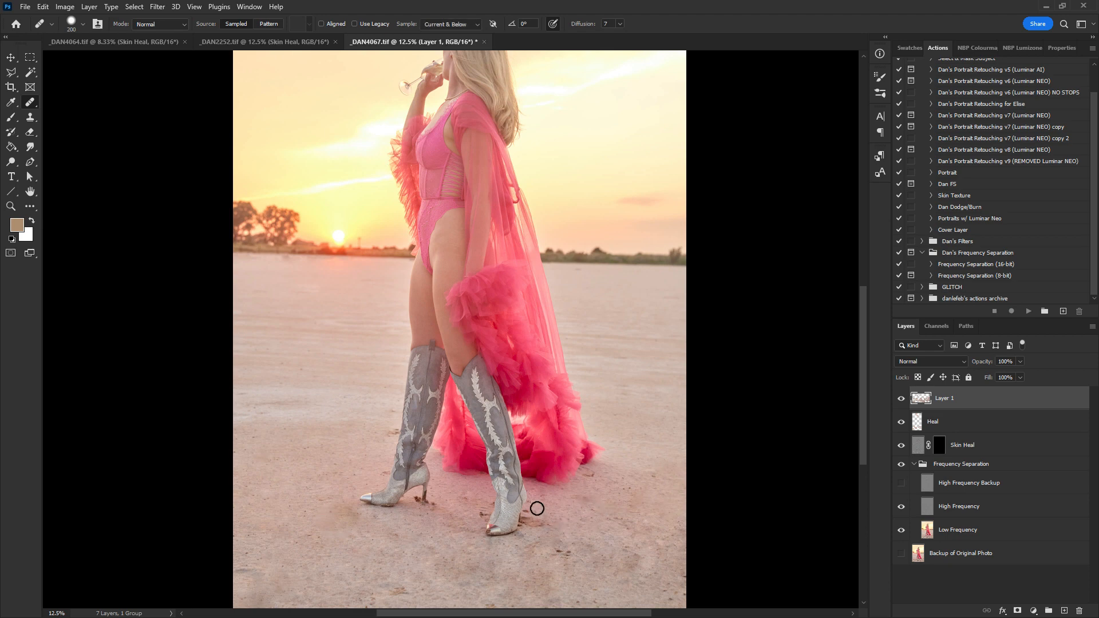
drag(535, 504, 536, 505)
alt+click(590, 540)
mouse_move(559, 546)
mouse_down()
mouse_move(592, 562)
mouse_move(582, 572)
mouse_move(576, 548)
mouse_move(609, 553)
mouse_up()
alt+click(594, 571)
alt+click(617, 409)
alt+click(623, 433)
click(621, 522)
- Lower Layer 1's opacity to 50%
drag(988, 376, 993, 378)
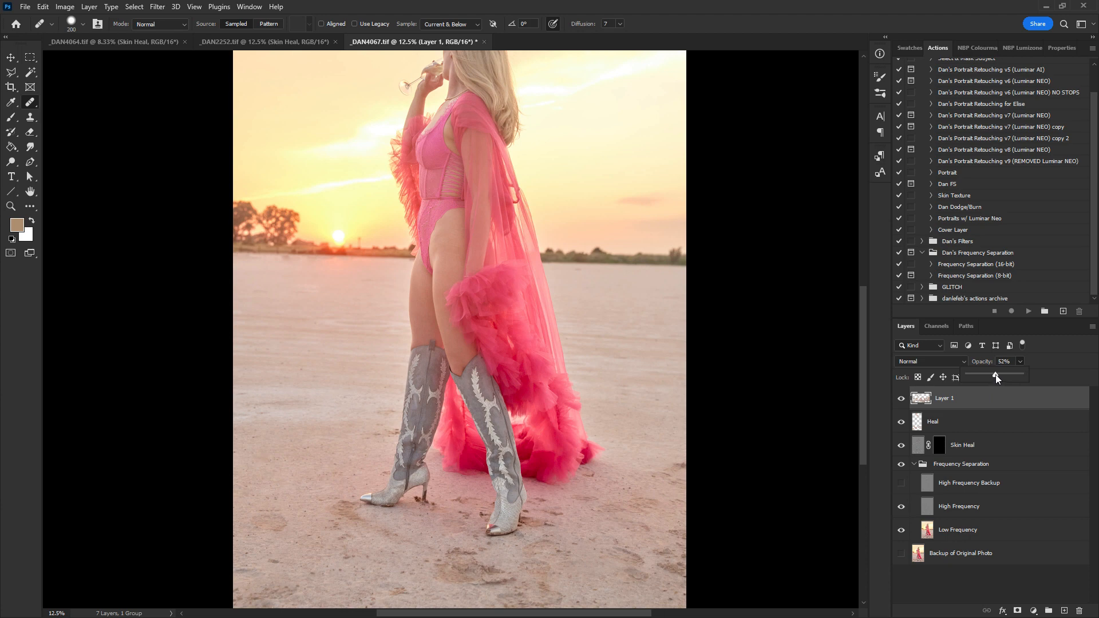
drag(584, 442, 600, 424)
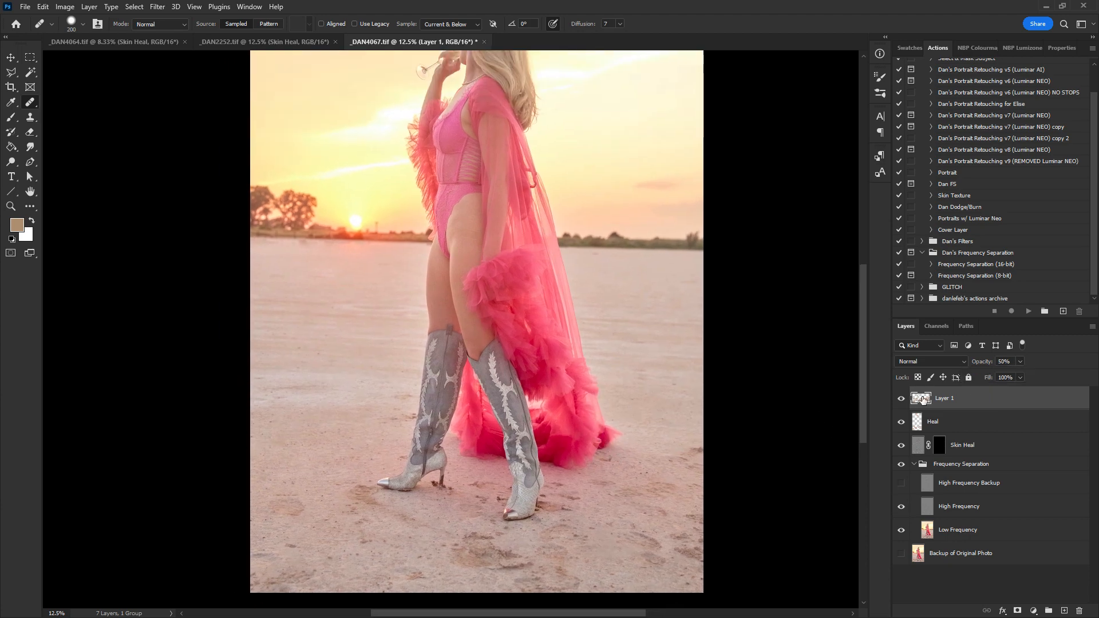
- Toggle Layer 1's visibility on and off to compare the healed sand with the original
click(903, 400)
click(901, 399)
click(902, 399)
click(901, 399)
- Close _DAN4067.tif, saving the changes
drag(558, 350, 579, 373)
drag(599, 307, 622, 382)
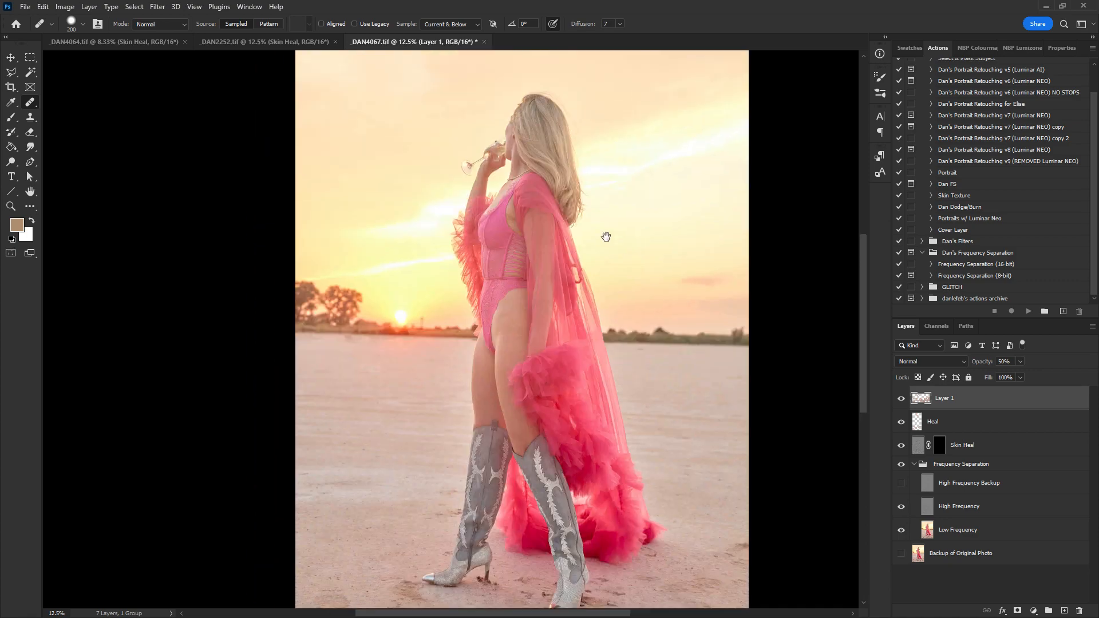
drag(628, 255, 628, 304)
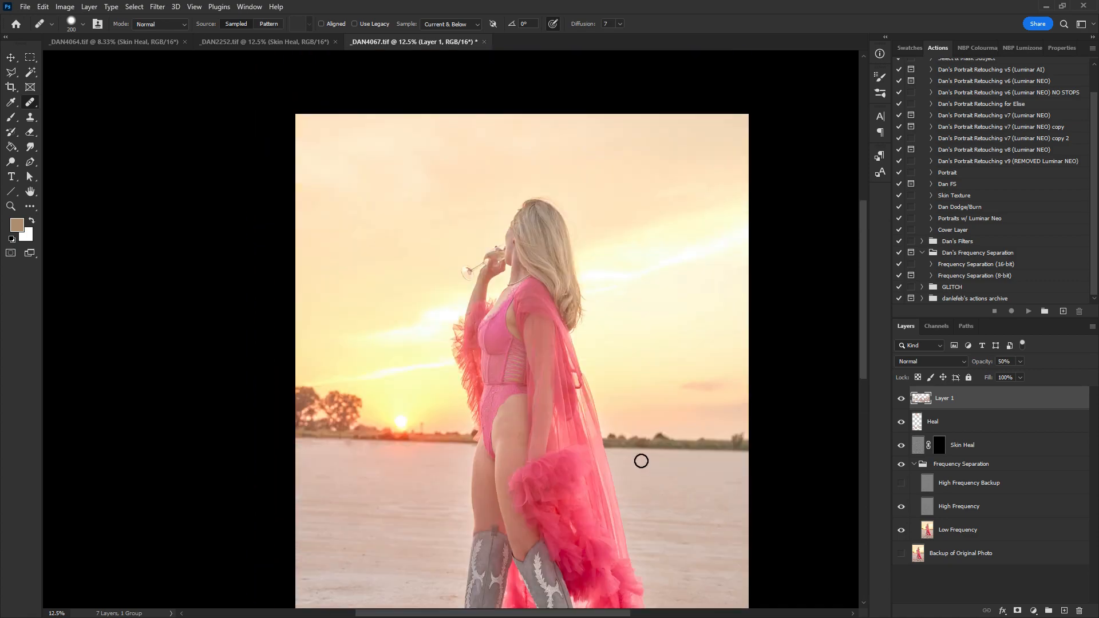
drag(588, 352, 600, 376)
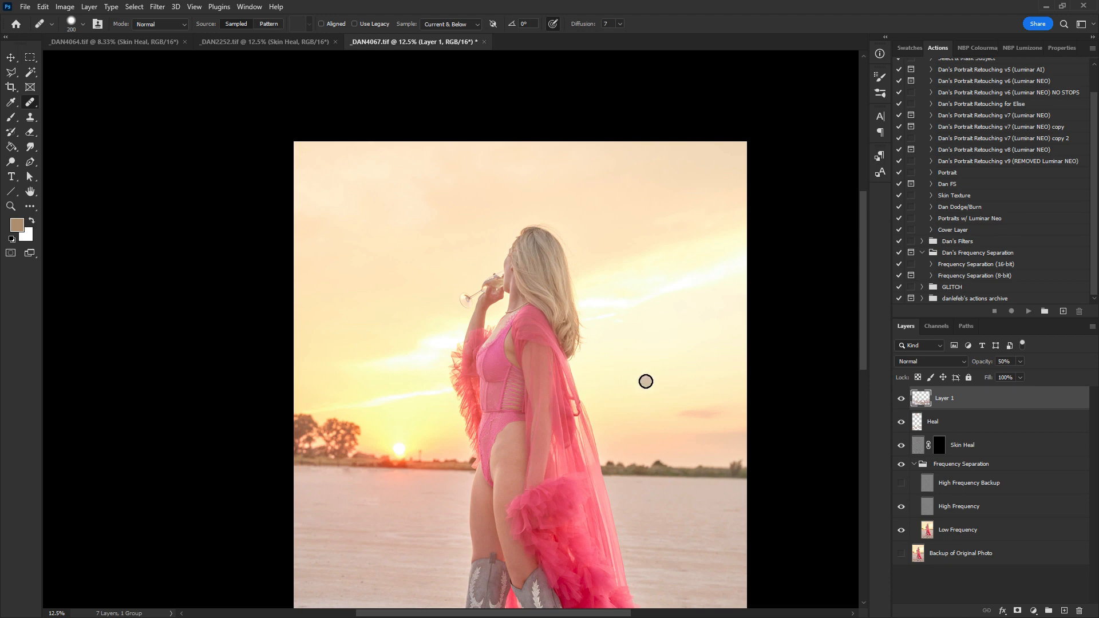
key(ctrl+w)
click(491, 232)
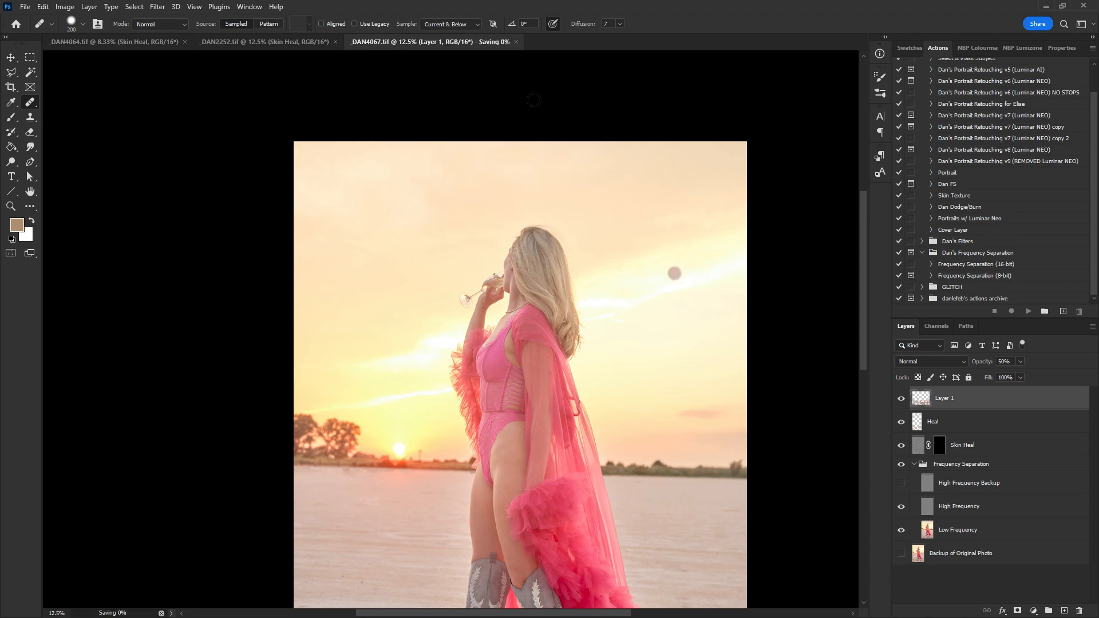
- In _DAN2252.tif, select the Heal layer and heal spots in the sand near the horizon and lower left
click(295, 43)
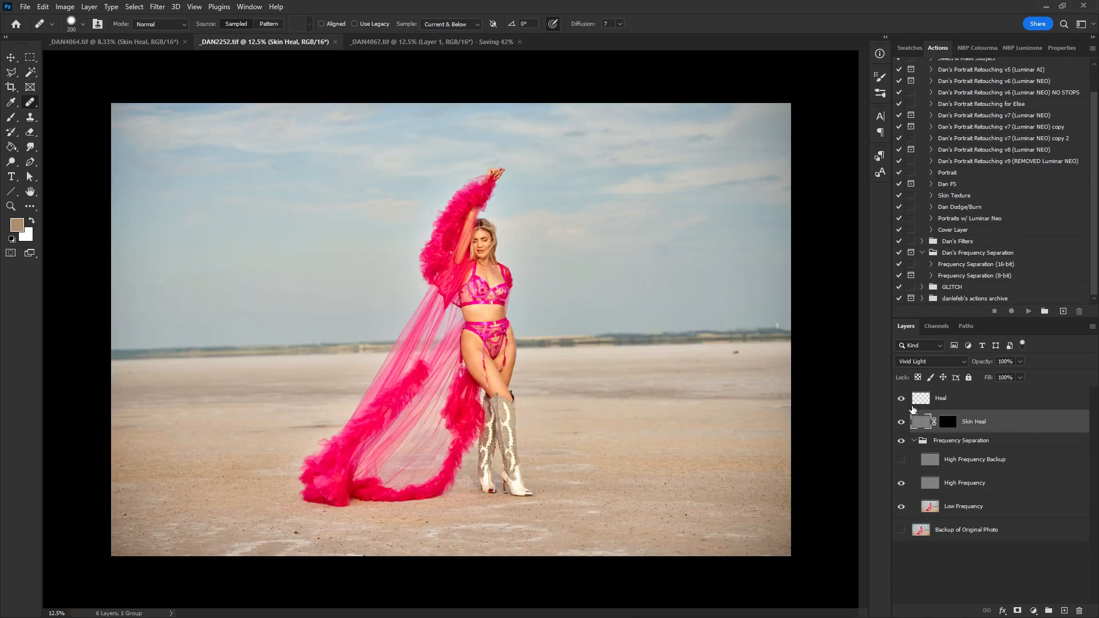
click(916, 403)
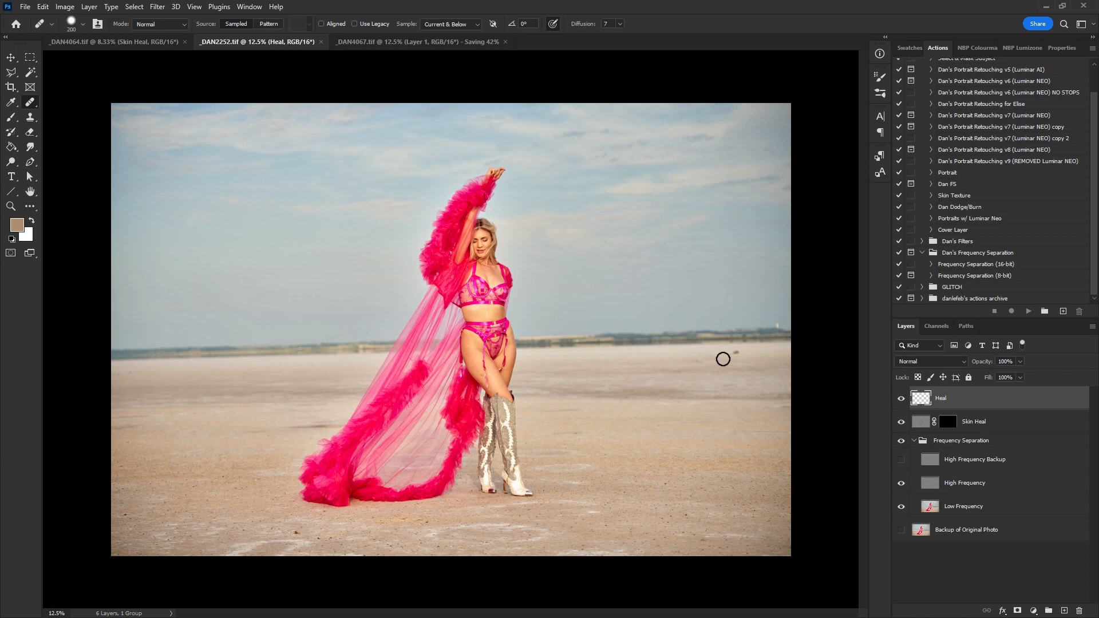
drag(723, 359, 741, 360)
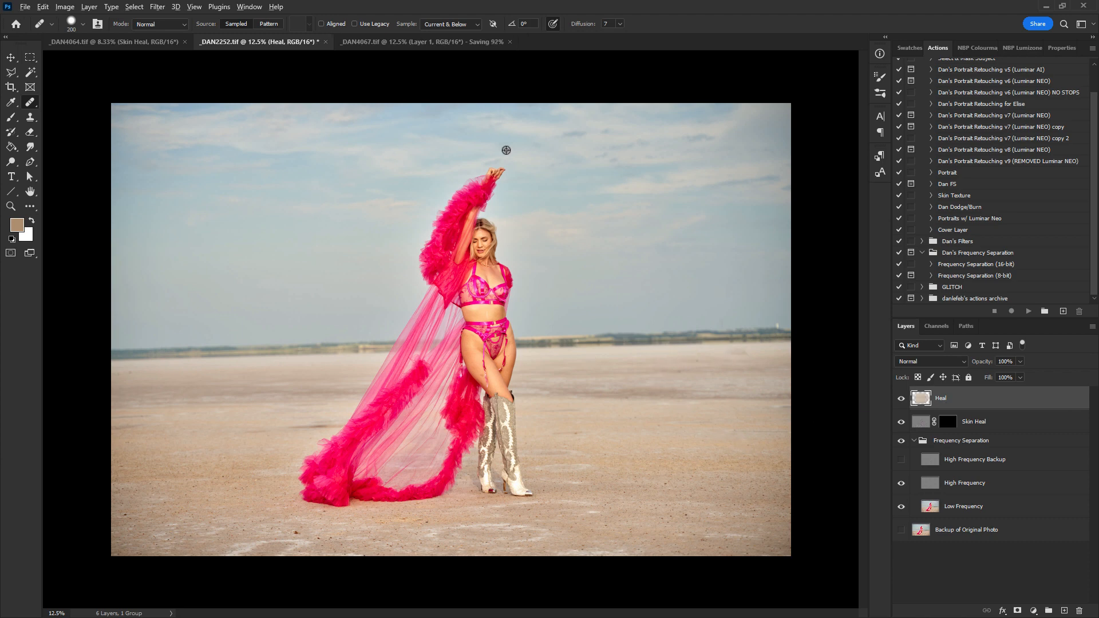
alt+click(273, 522)
drag(294, 536, 297, 534)
alt+click(263, 489)
- Zoom in on the model and heal blemishes on her thigh and chest
key(z)
click(488, 336)
key(j)
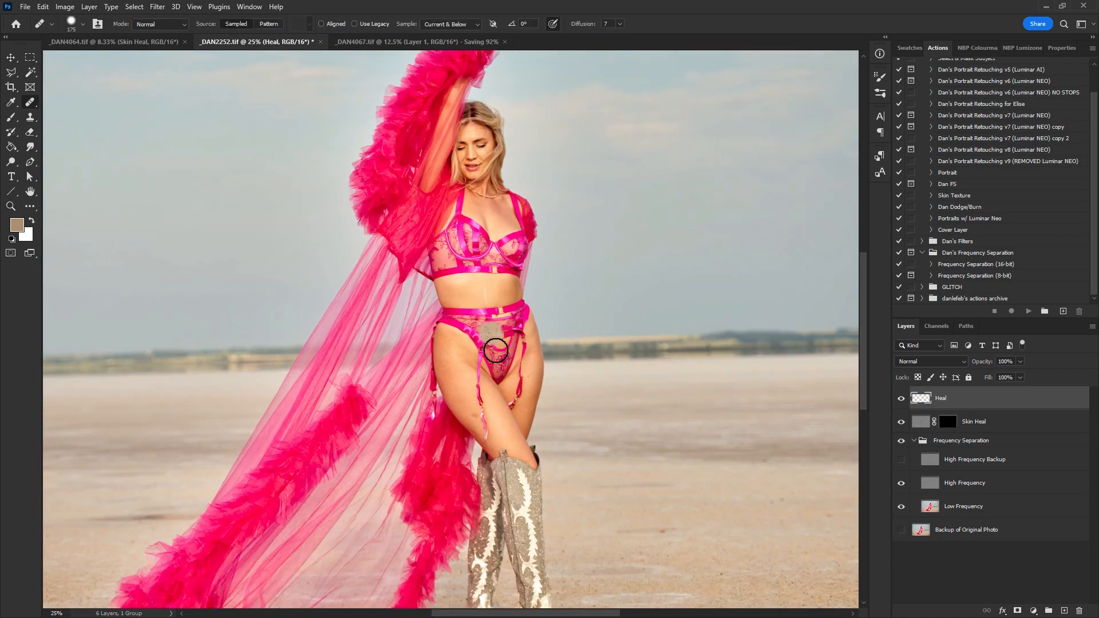
key(ctrl+plus)
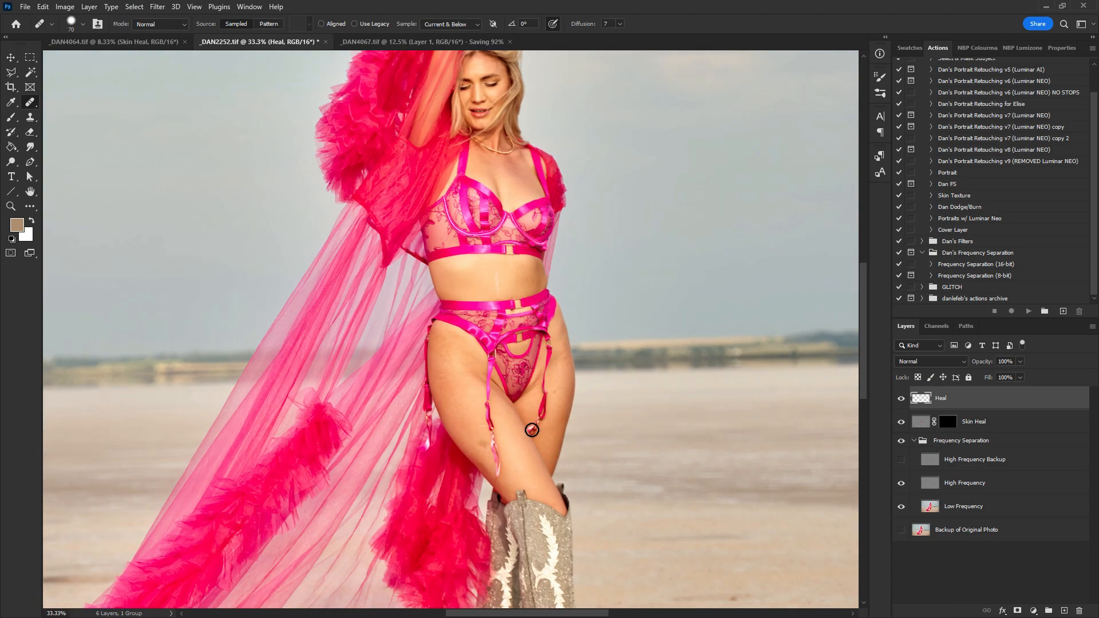
drag(526, 425, 515, 395)
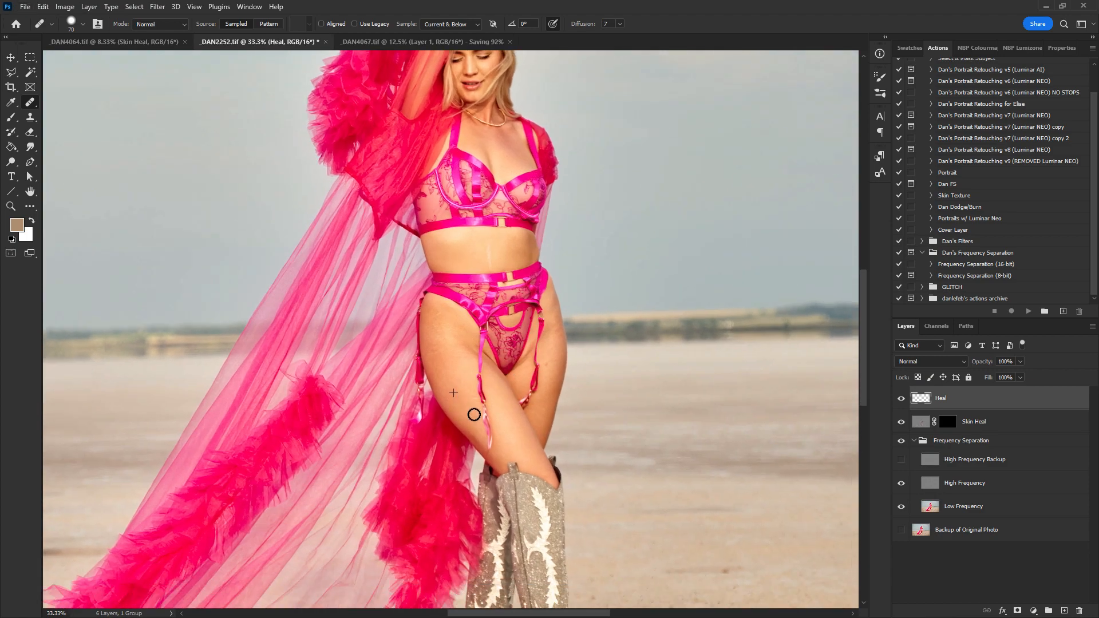
click(516, 435)
click(490, 265)
drag(473, 258, 455, 296)
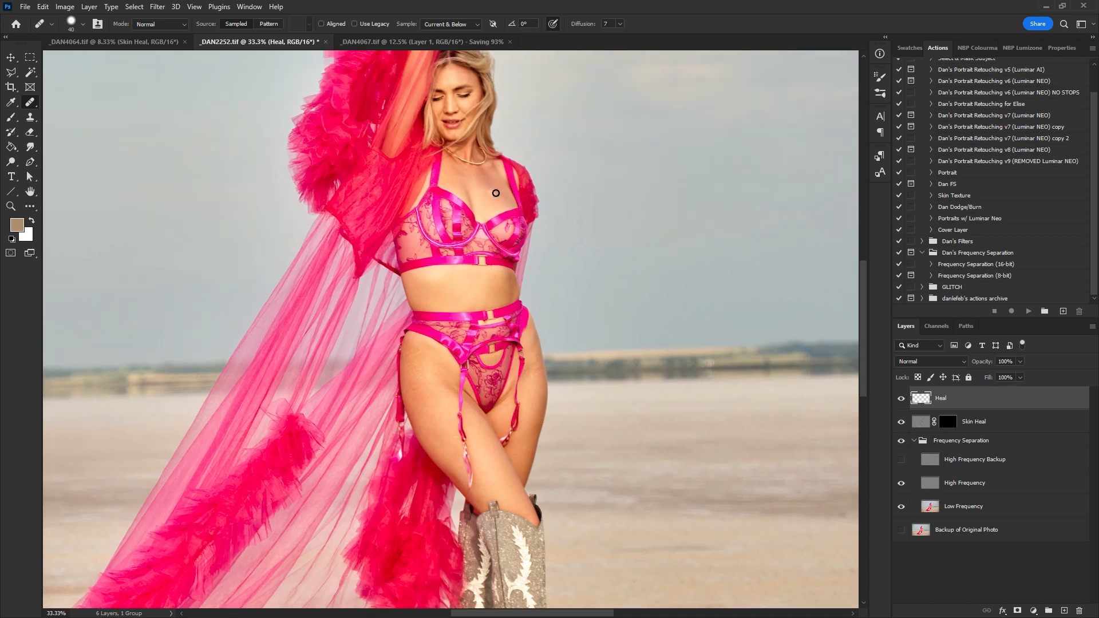
- Pan around the zoomed image to inspect the model's skin, legs and boots for remaining marks
drag(499, 199, 501, 299)
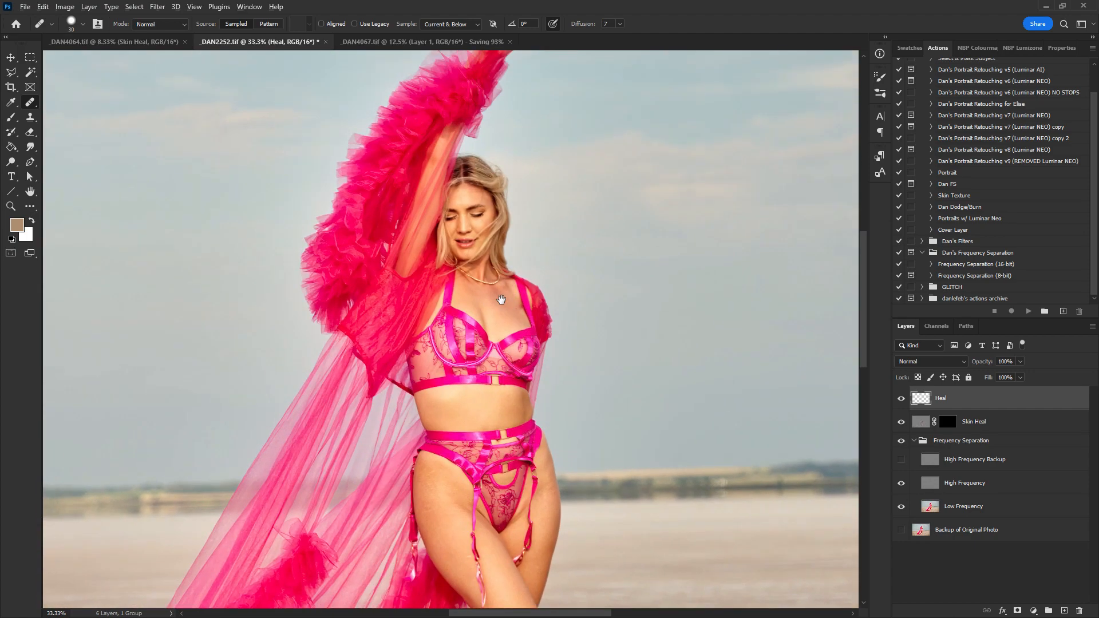
key(ctrl+plus)
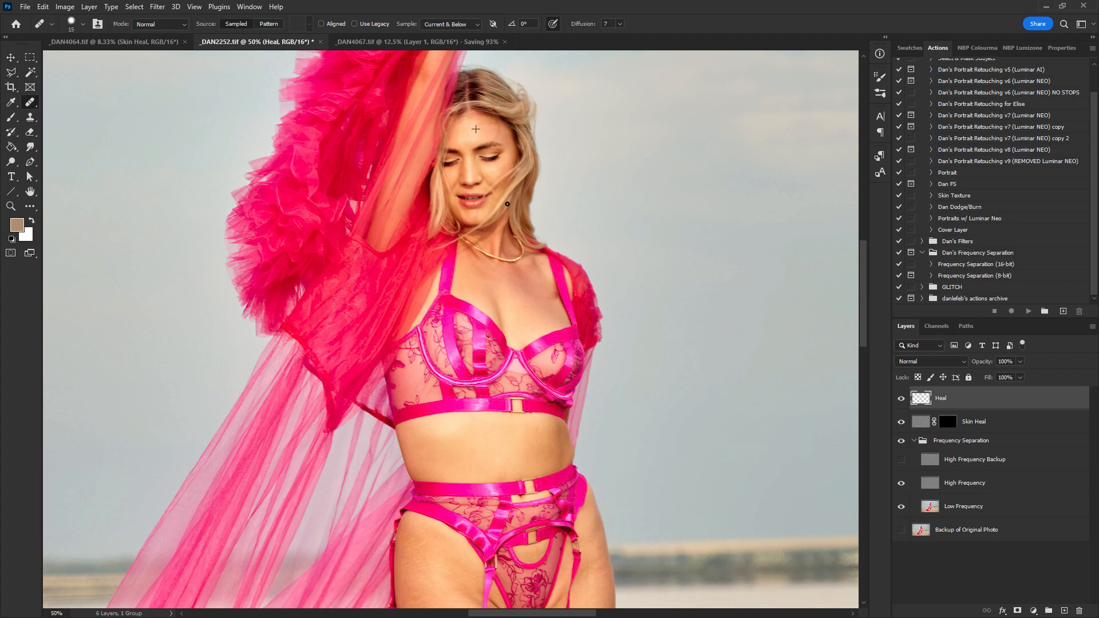
scroll(507, 204, down, 10)
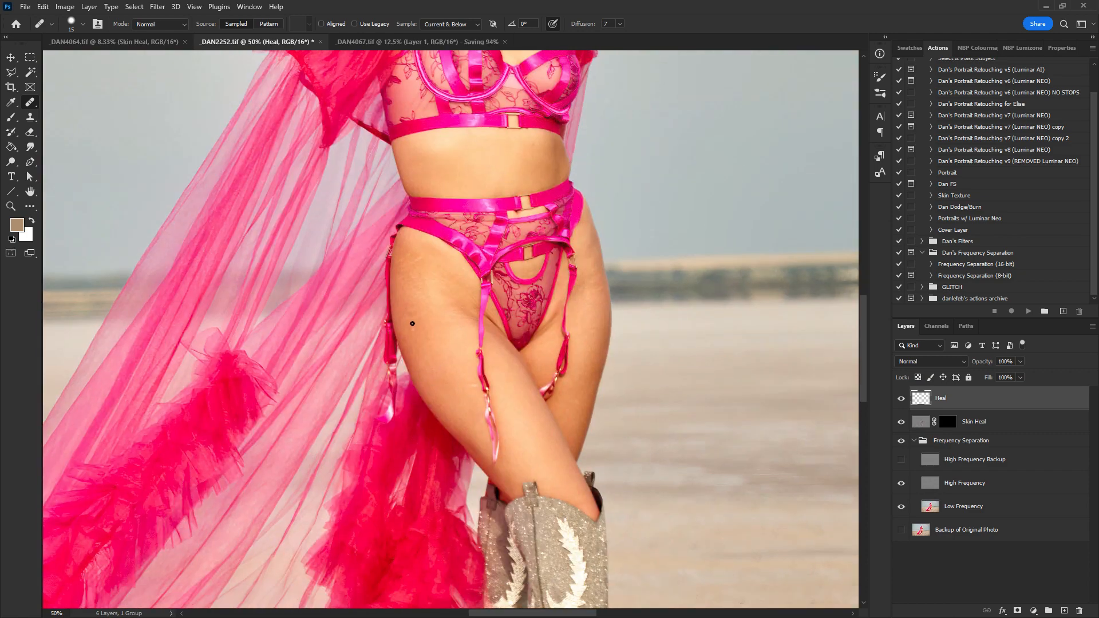
drag(498, 421, 465, 321)
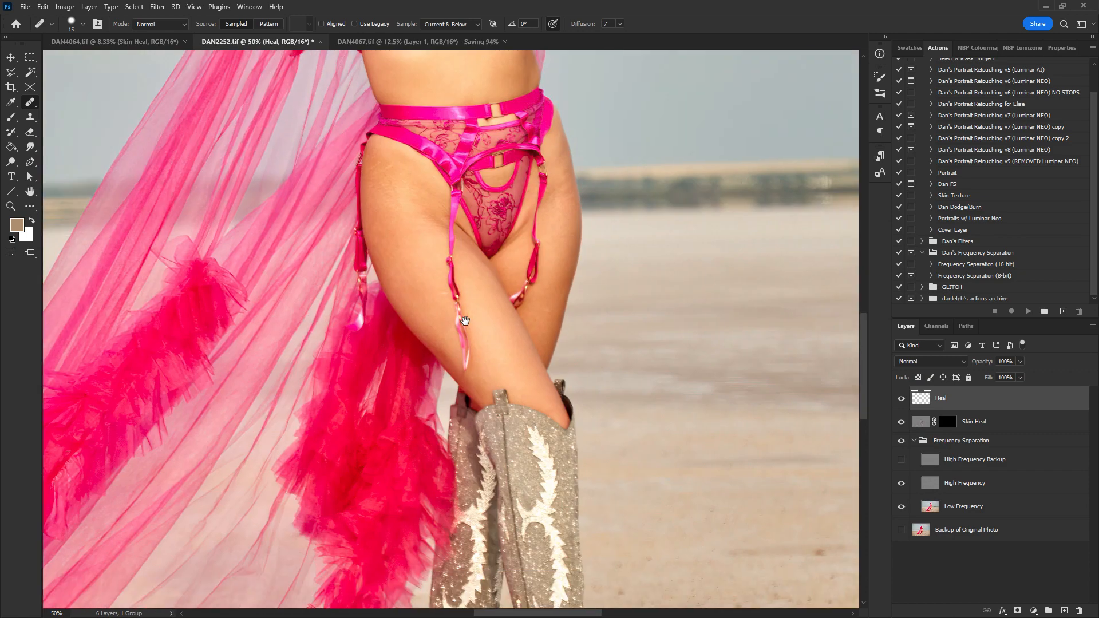
drag(498, 356, 385, 242)
drag(430, 372, 434, 215)
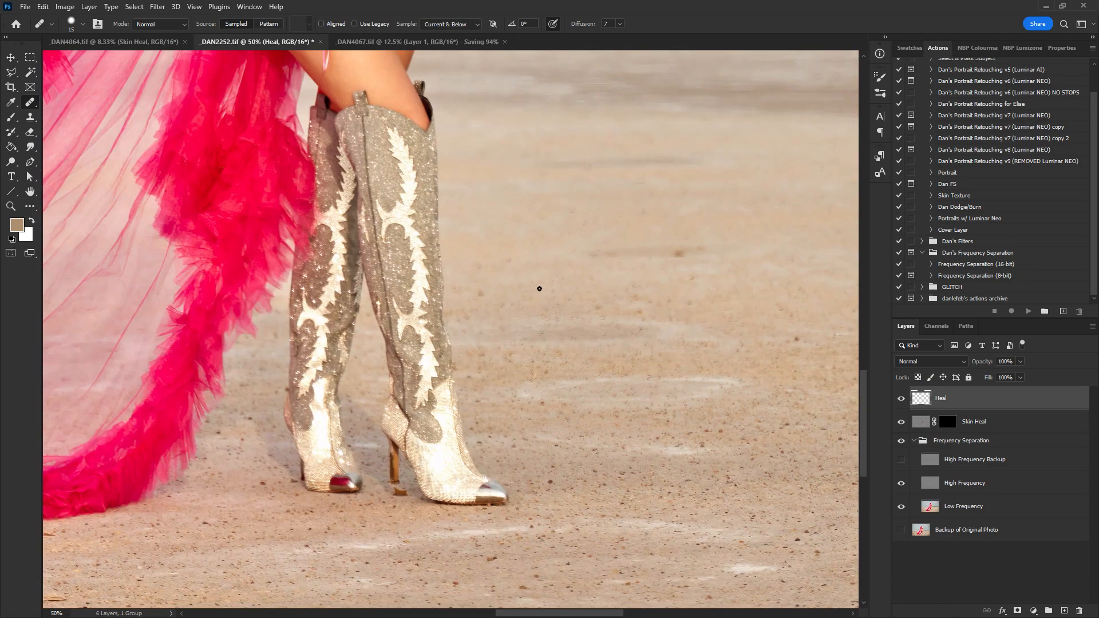
key(ctrl+minus)
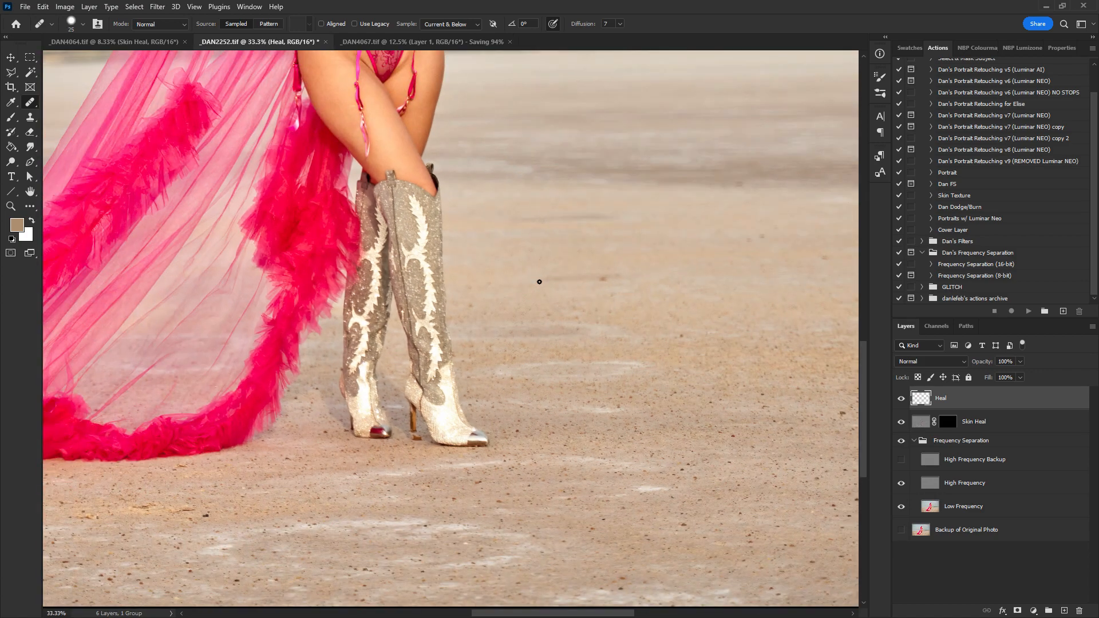
drag(541, 299, 572, 389)
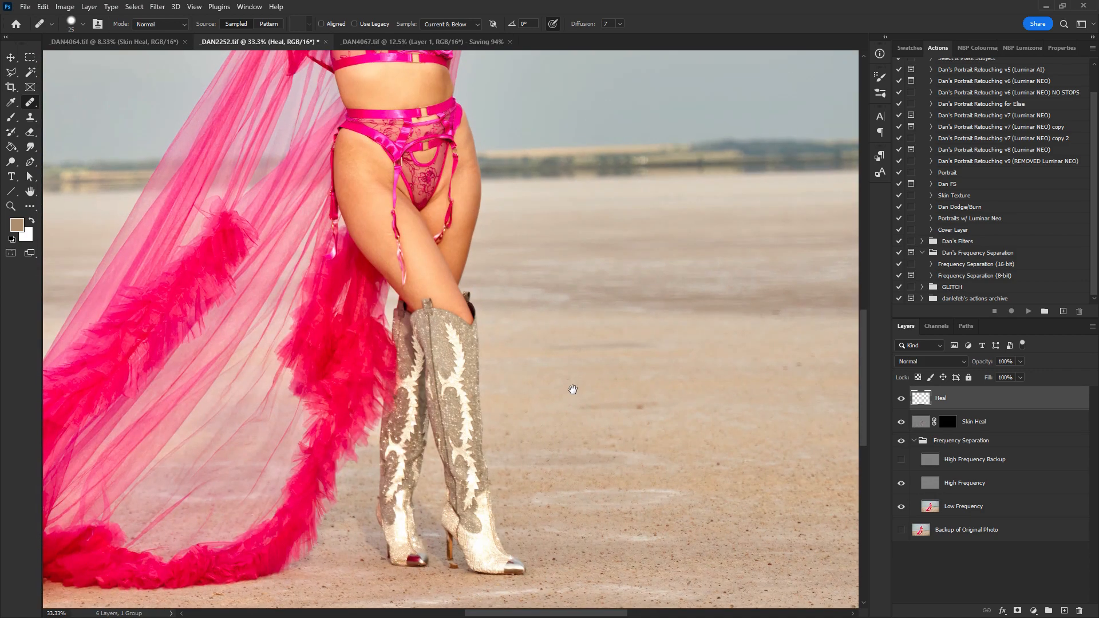
key(ctrl+minus)
drag(426, 256, 480, 287)
- Close _DAN2252.tif, saving the changes
key(ctrl+w)
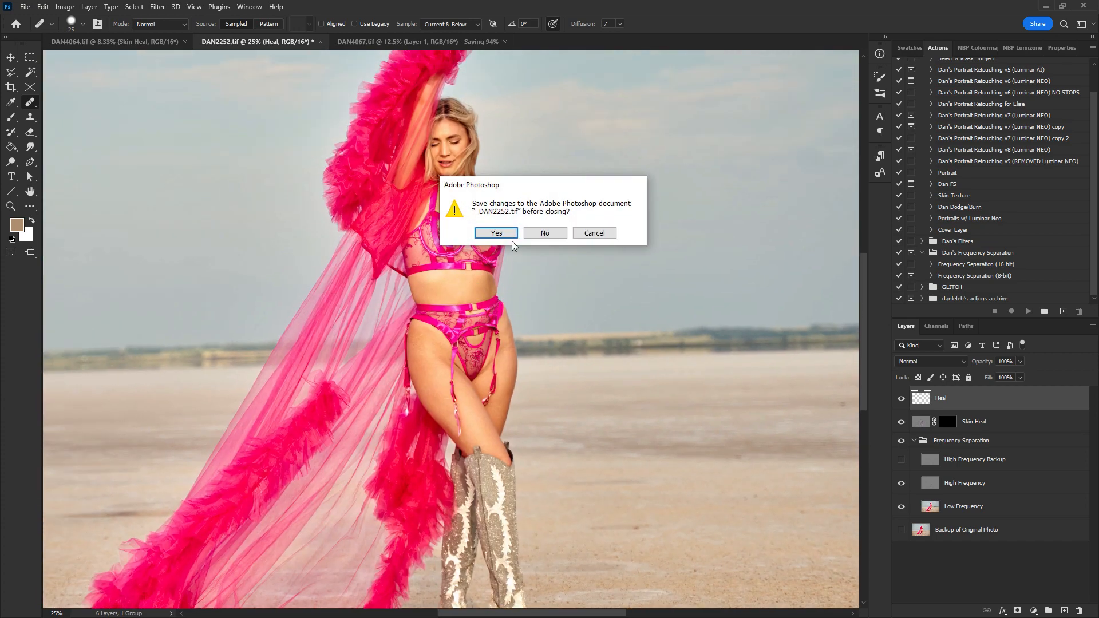
click(511, 234)
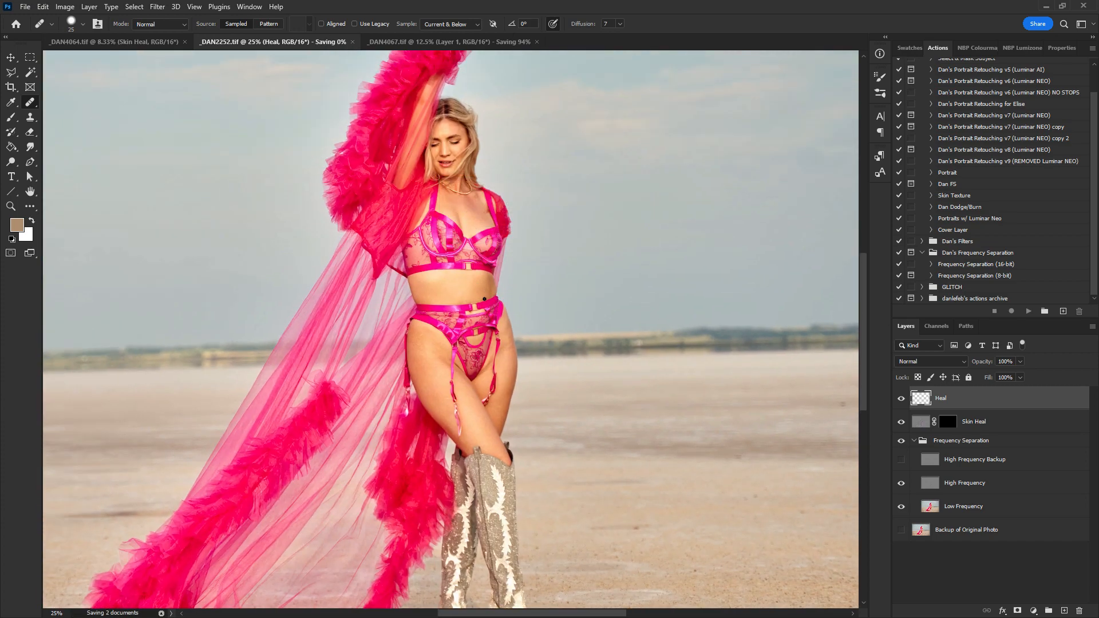
- In _DAN4064.tif, select the Heal layer and heal marks in the sand near the horizon left of the model
click(115, 42)
key(z)
click(421, 289)
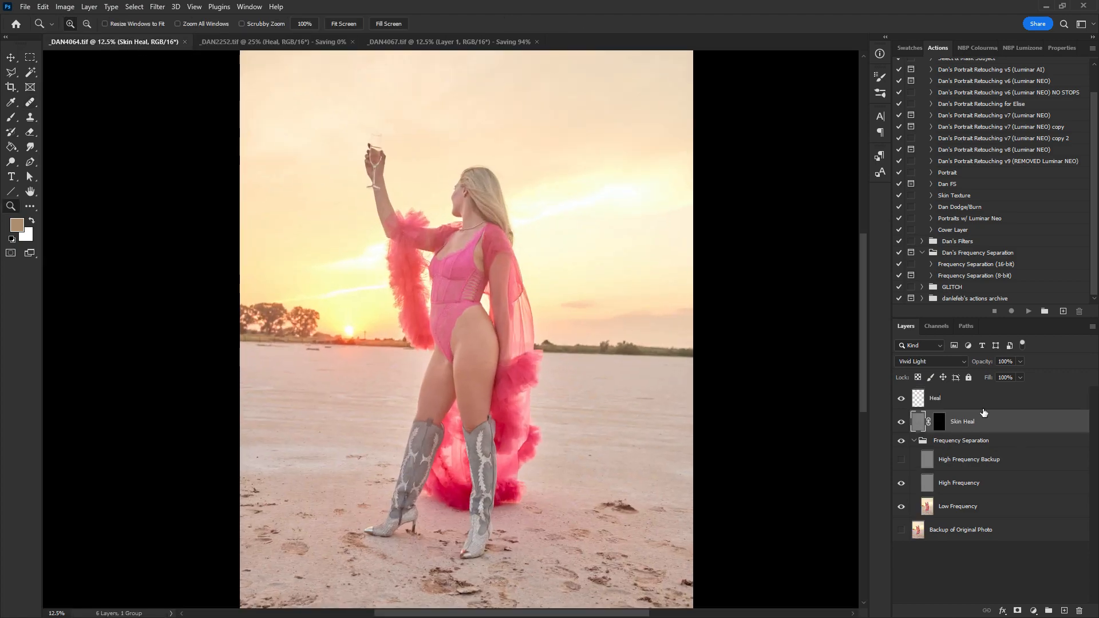
click(975, 401)
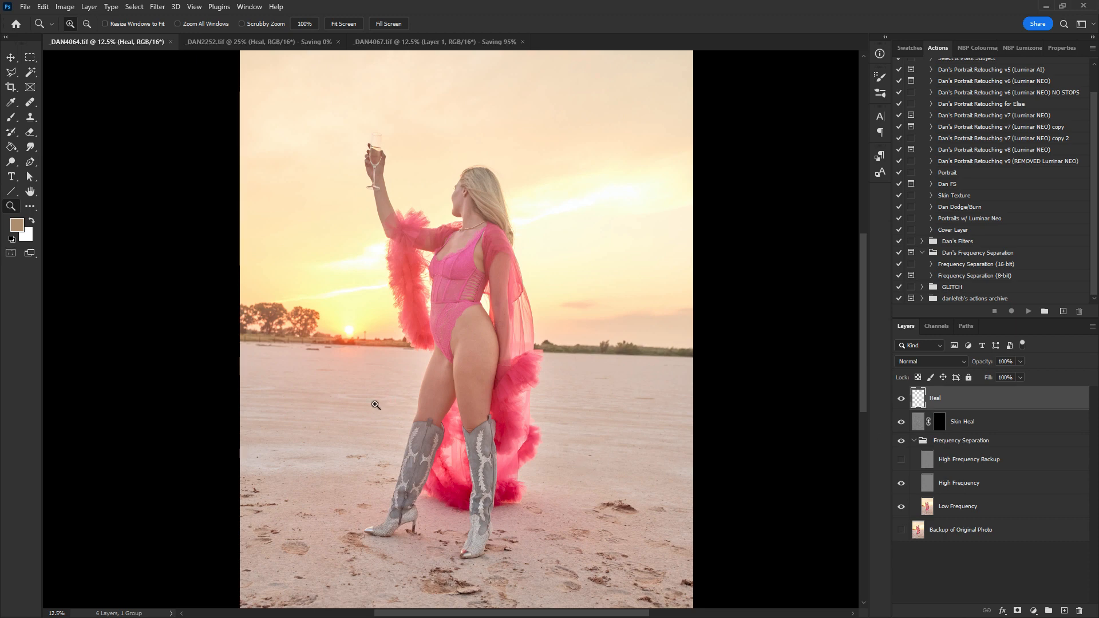
key(j)
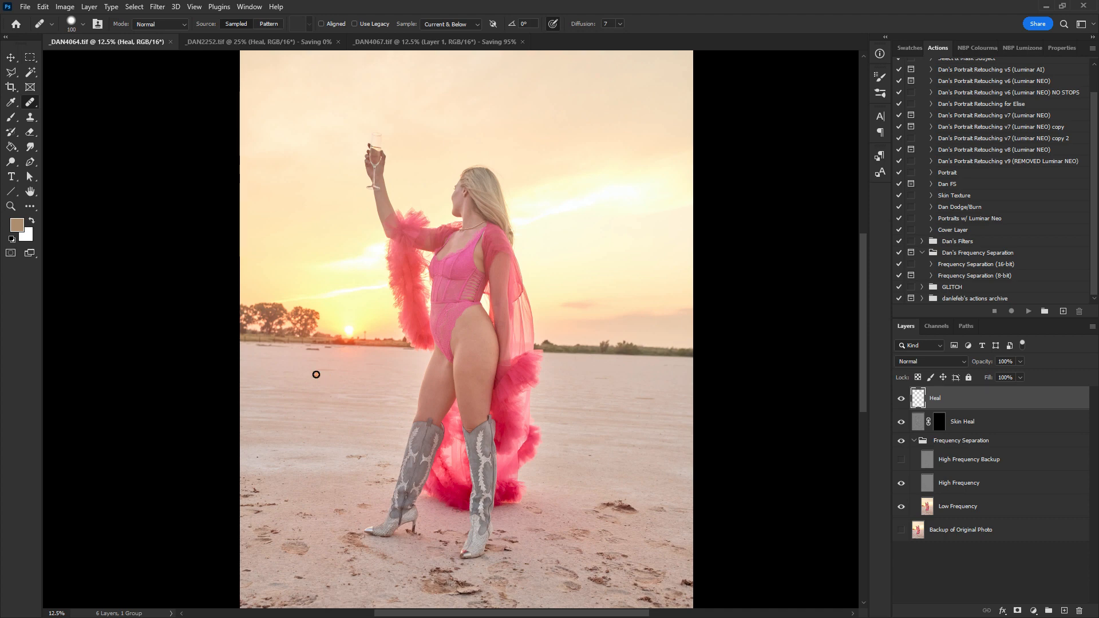
drag(320, 350, 318, 351)
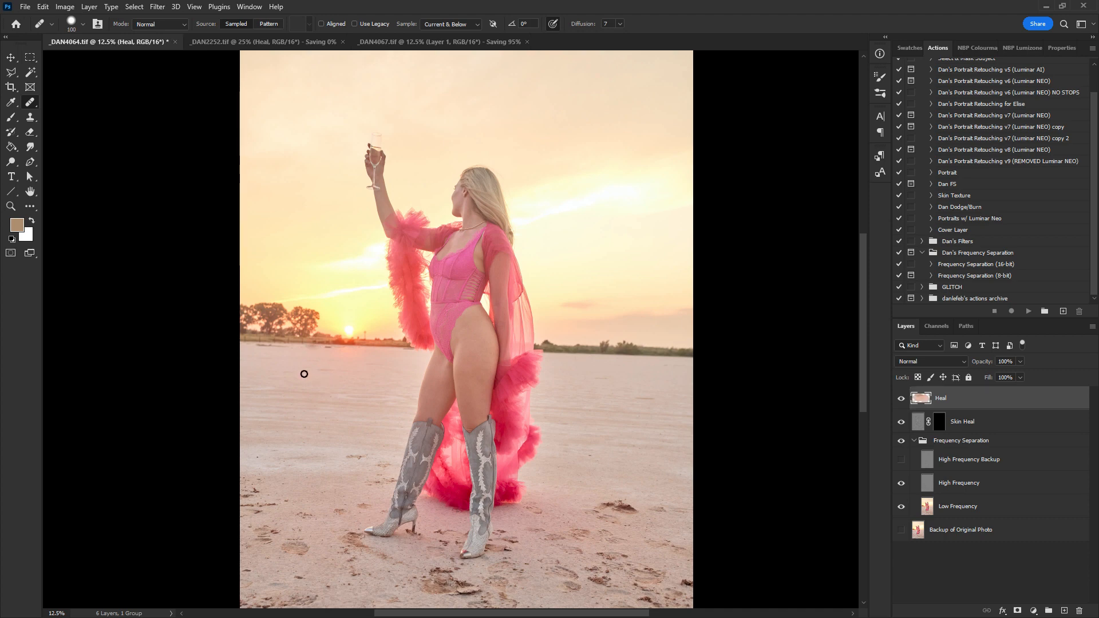
key(ctrl+z)
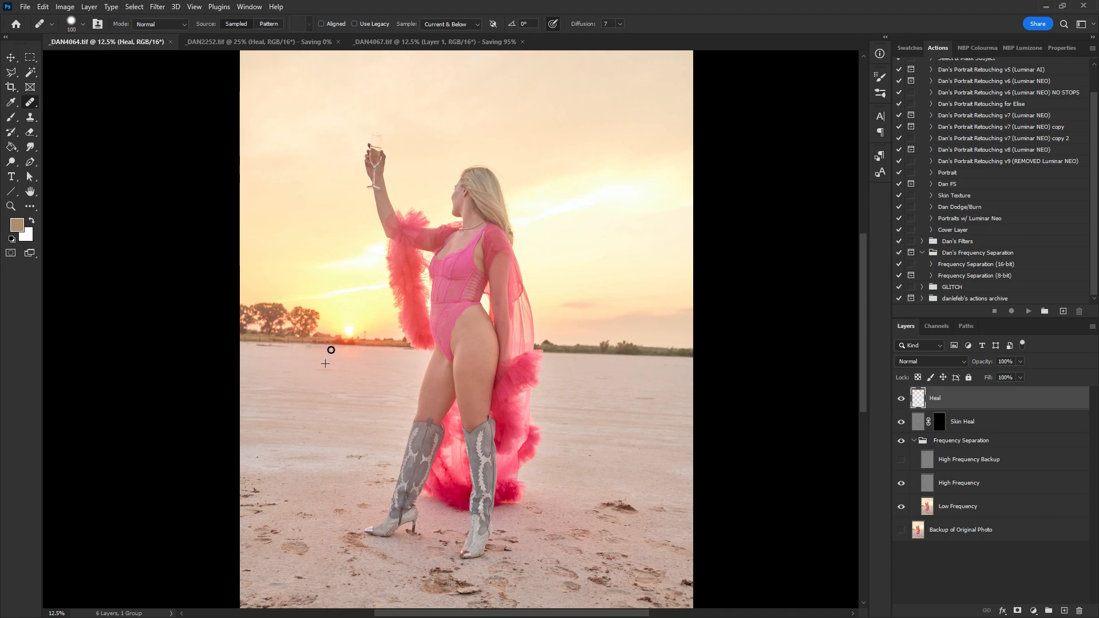
drag(313, 354, 284, 352)
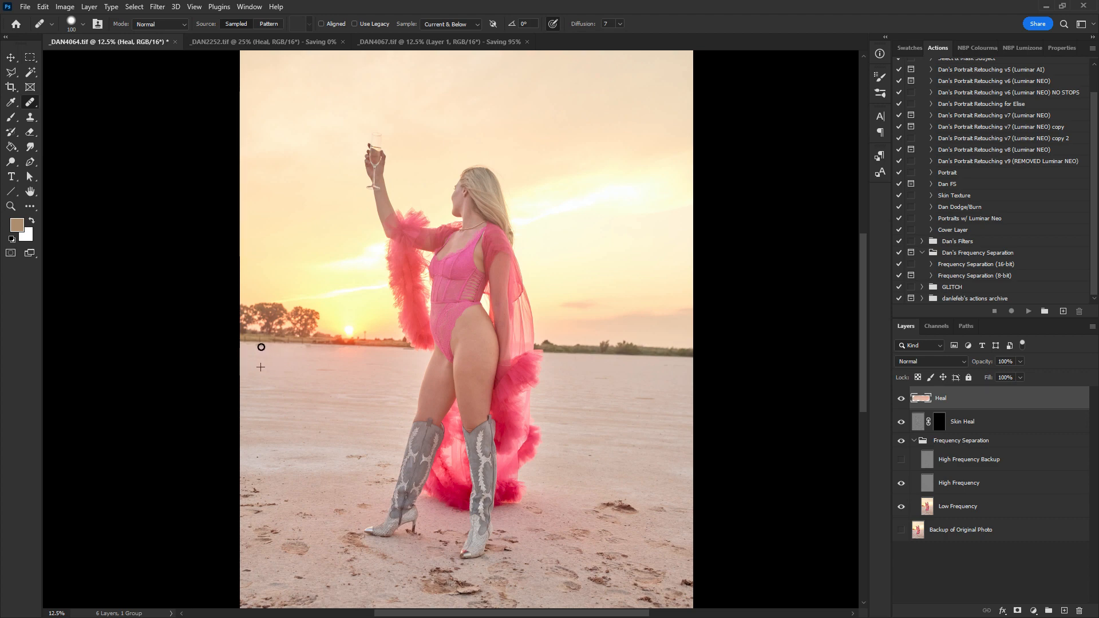
click(255, 354)
- Add a new empty layer above the Heal layer
drag(508, 235, 476, 152)
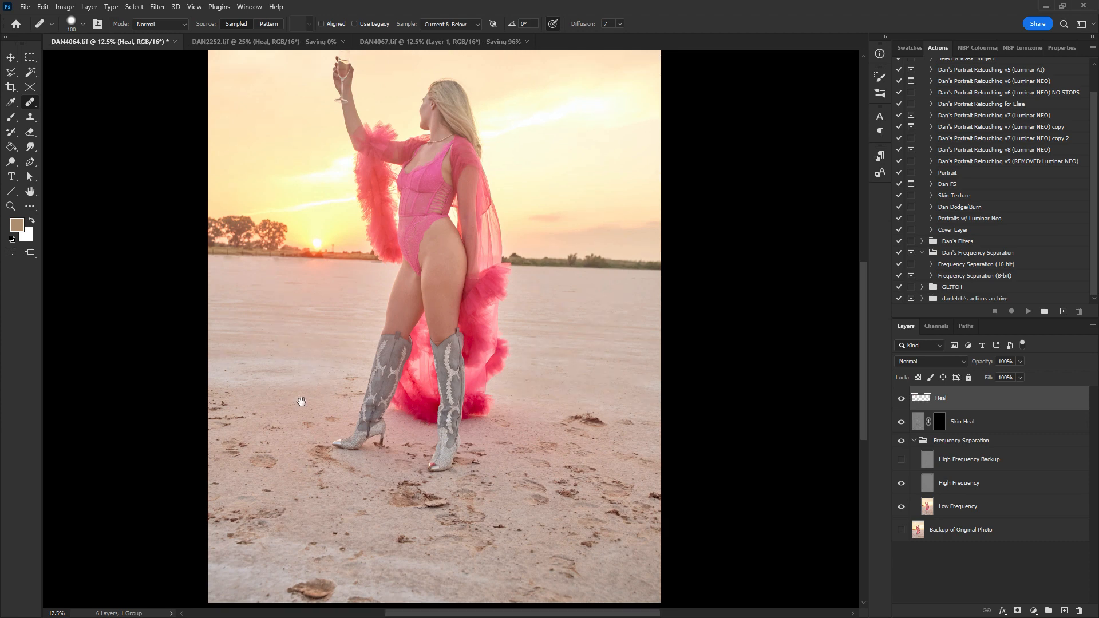
scroll(301, 400, down, 1)
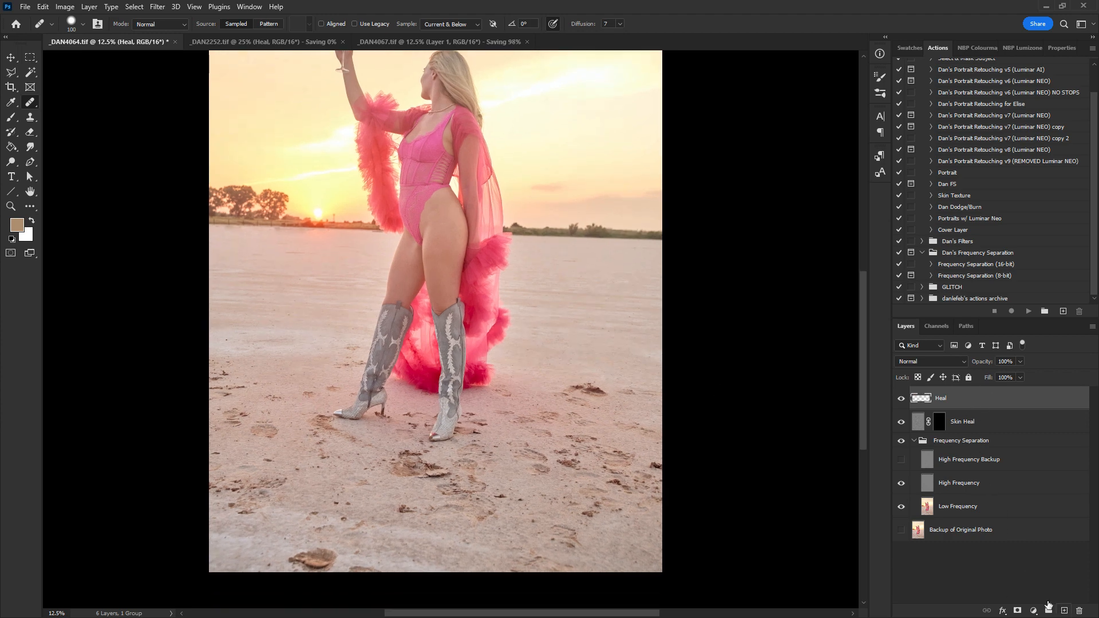
click(1065, 611)
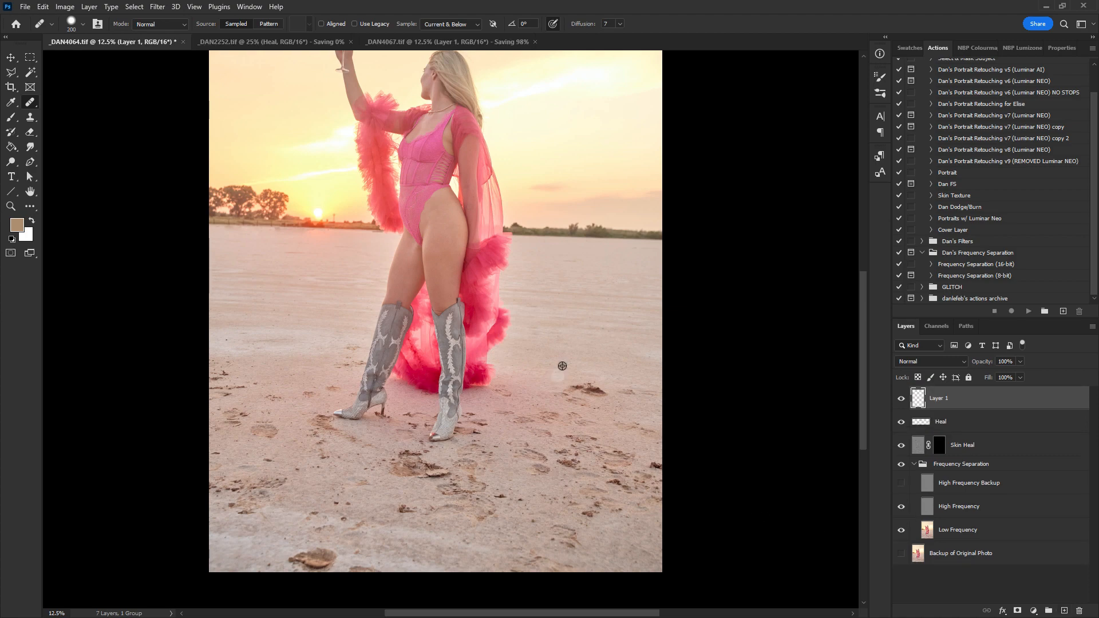
- On the new layer, heal footprints and marks in the sand to the right of the model's boots
drag(569, 380, 583, 395)
click(616, 391)
scroll(621, 398, up, 2)
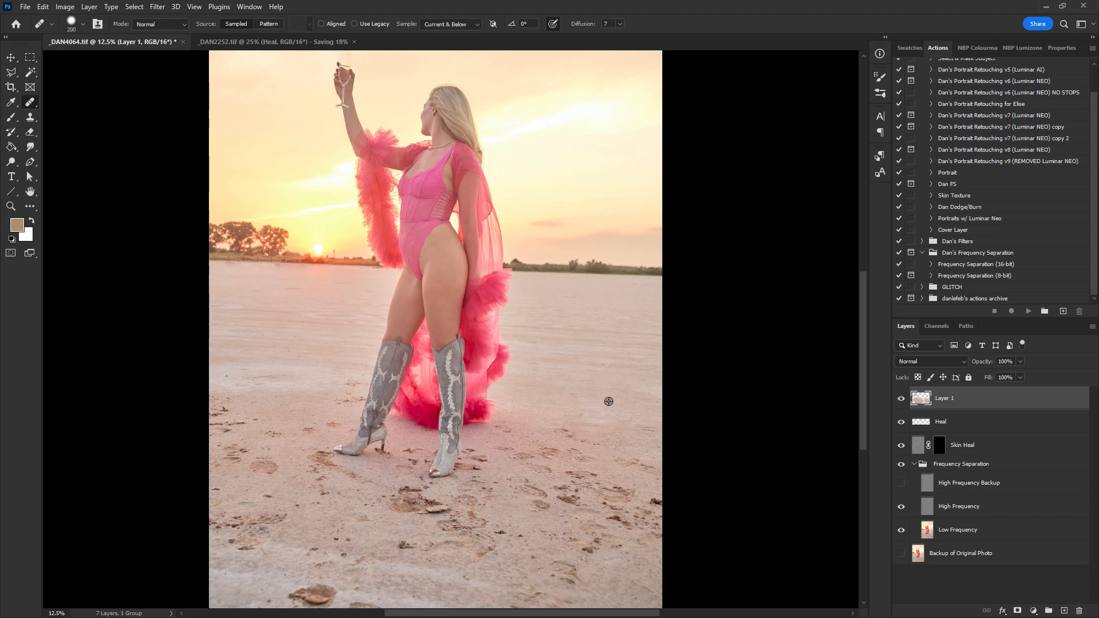
drag(649, 427, 656, 429)
alt+click(601, 400)
alt+click(592, 387)
mouse_move(654, 502)
mouse_down()
mouse_move(630, 462)
mouse_move(650, 472)
mouse_move(561, 429)
mouse_up()
alt+click(601, 408)
drag(599, 446, 574, 454)
alt+click(581, 393)
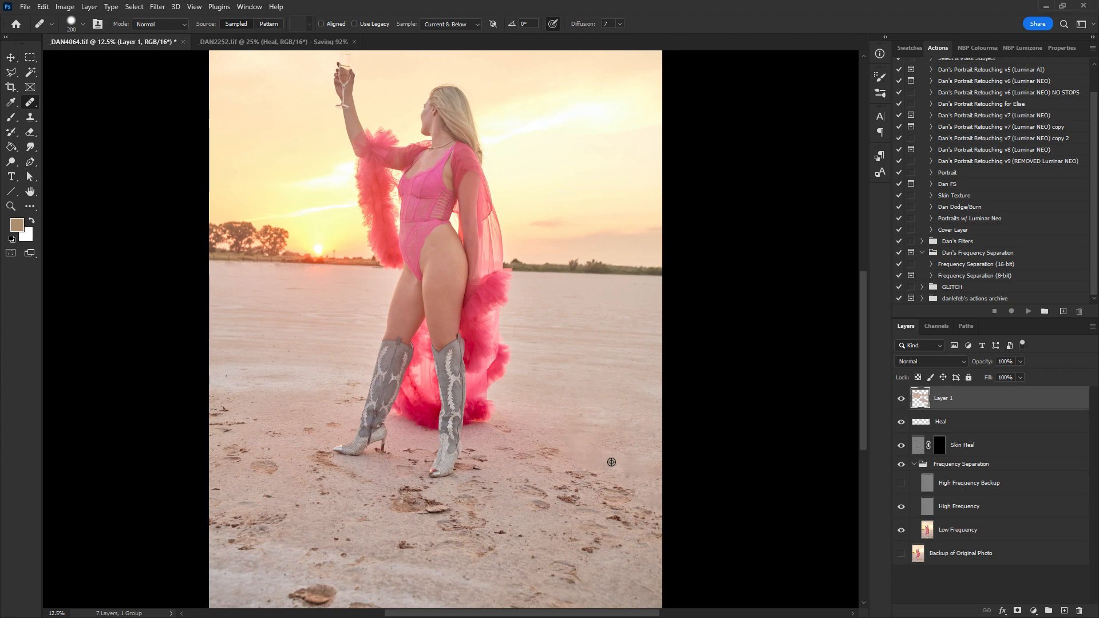
- Heal footprints and marks in the sand to the left of the model
alt+click(308, 536)
mouse_move(321, 491)
mouse_down()
mouse_move(328, 507)
mouse_move(308, 509)
mouse_up()
alt+click(313, 482)
mouse_move(318, 455)
mouse_down()
mouse_move(337, 472)
mouse_move(291, 442)
mouse_move(339, 424)
mouse_up()
alt+click(299, 387)
alt+click(306, 416)
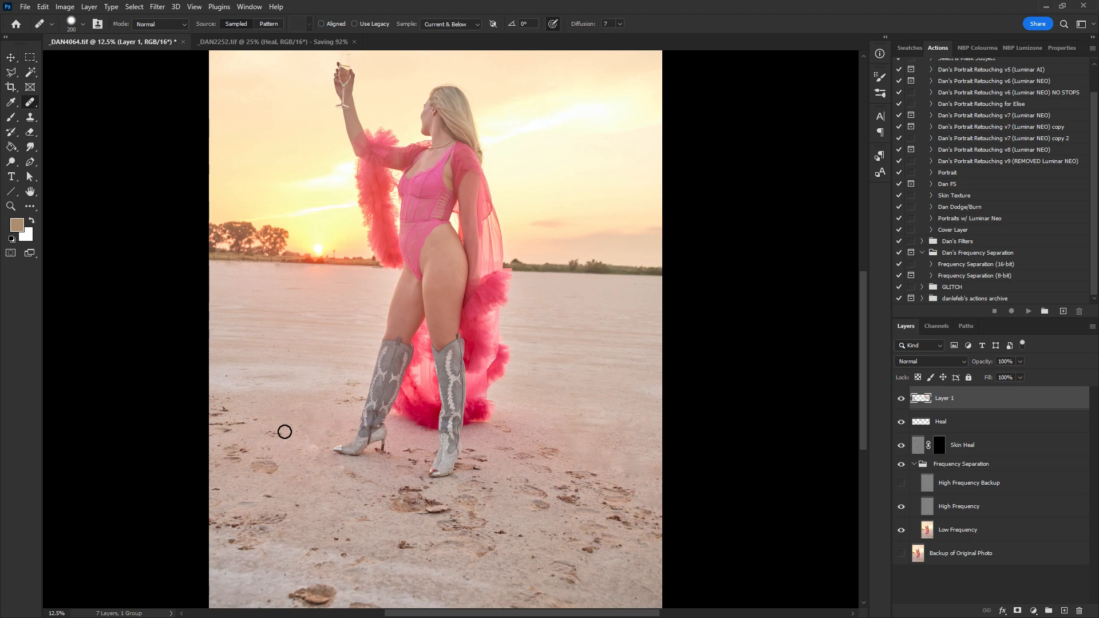
mouse_move(274, 433)
mouse_down()
mouse_move(255, 421)
mouse_move(220, 428)
mouse_move(230, 407)
mouse_up()
alt+click(278, 412)
alt+click(278, 415)
alt+click(255, 415)
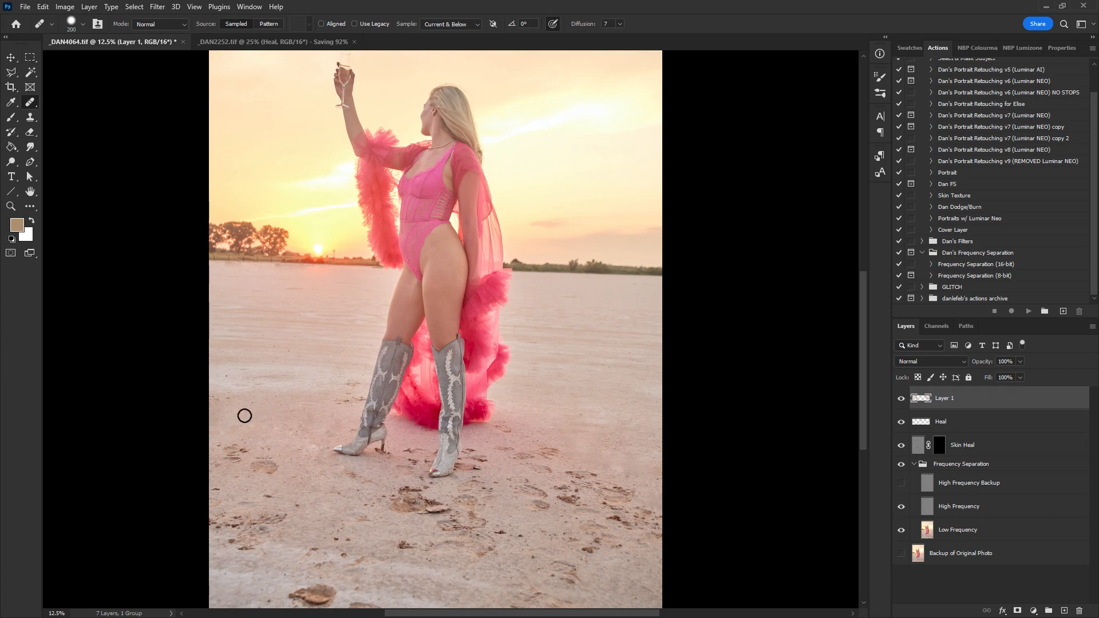
mouse_move(239, 454)
mouse_down()
mouse_move(212, 468)
mouse_move(257, 466)
mouse_move(269, 479)
mouse_move(270, 459)
mouse_up()
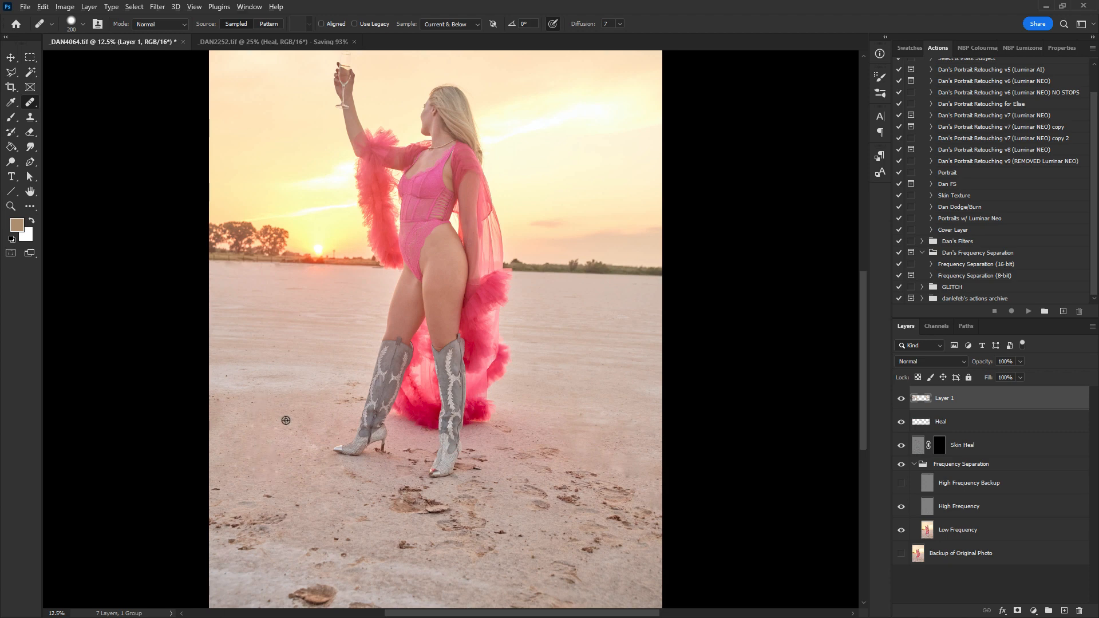
- Heal footprints in the foreground sand below and between the model's boots
mouse_move(226, 510)
mouse_down()
mouse_move(233, 535)
mouse_move(245, 535)
mouse_move(229, 533)
mouse_move(259, 541)
mouse_move(255, 525)
mouse_move(268, 530)
mouse_move(292, 502)
mouse_move(358, 539)
mouse_up()
alt+click(287, 487)
mouse_move(337, 478)
mouse_down()
mouse_move(317, 493)
mouse_move(381, 482)
mouse_move(327, 498)
mouse_up()
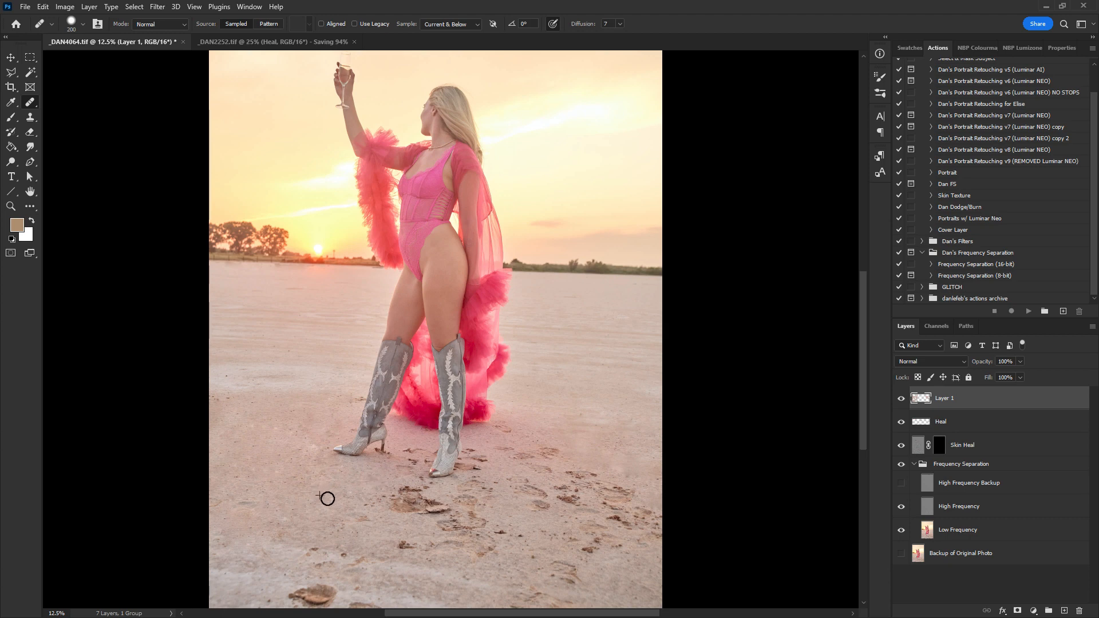
alt+click(301, 503)
mouse_move(404, 502)
mouse_down()
mouse_move(443, 505)
mouse_move(383, 509)
mouse_move(468, 505)
mouse_move(390, 502)
mouse_up()
drag(409, 462, 409, 459)
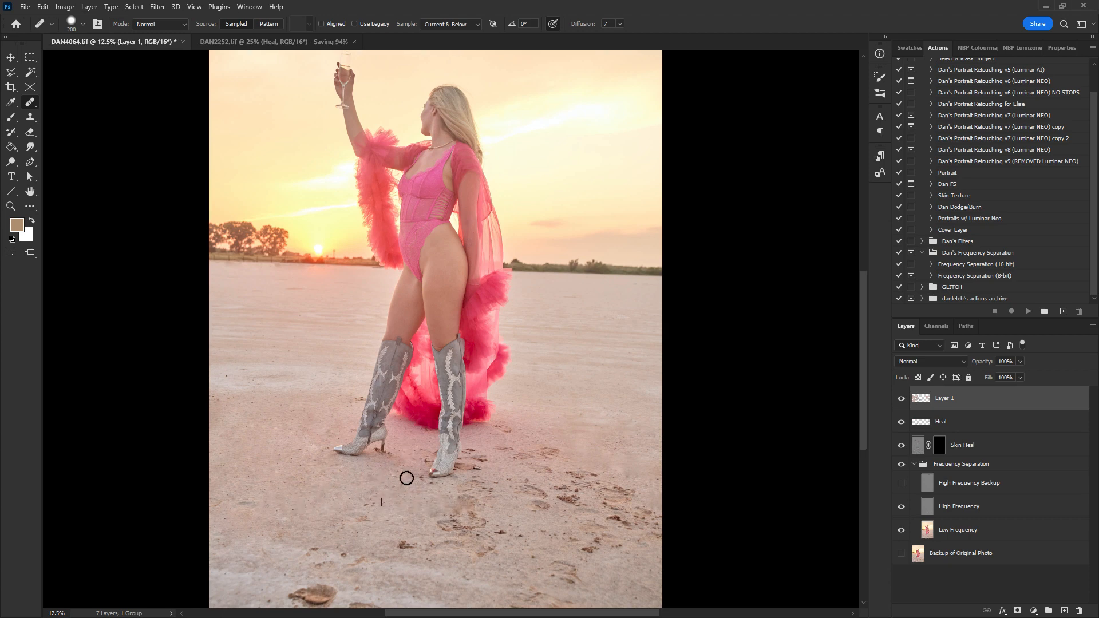
alt+click(338, 512)
mouse_move(507, 465)
mouse_down()
mouse_move(508, 434)
mouse_move(557, 457)
mouse_move(532, 474)
mouse_move(473, 449)
mouse_move(476, 468)
mouse_move(454, 484)
mouse_move(499, 487)
mouse_move(456, 517)
mouse_move(410, 519)
mouse_move(456, 520)
mouse_move(440, 528)
mouse_up()
alt+click(328, 498)
- Heal the remaining footprints across the lower foreground sand, including the tracks on the right
scroll(441, 529, down, 2)
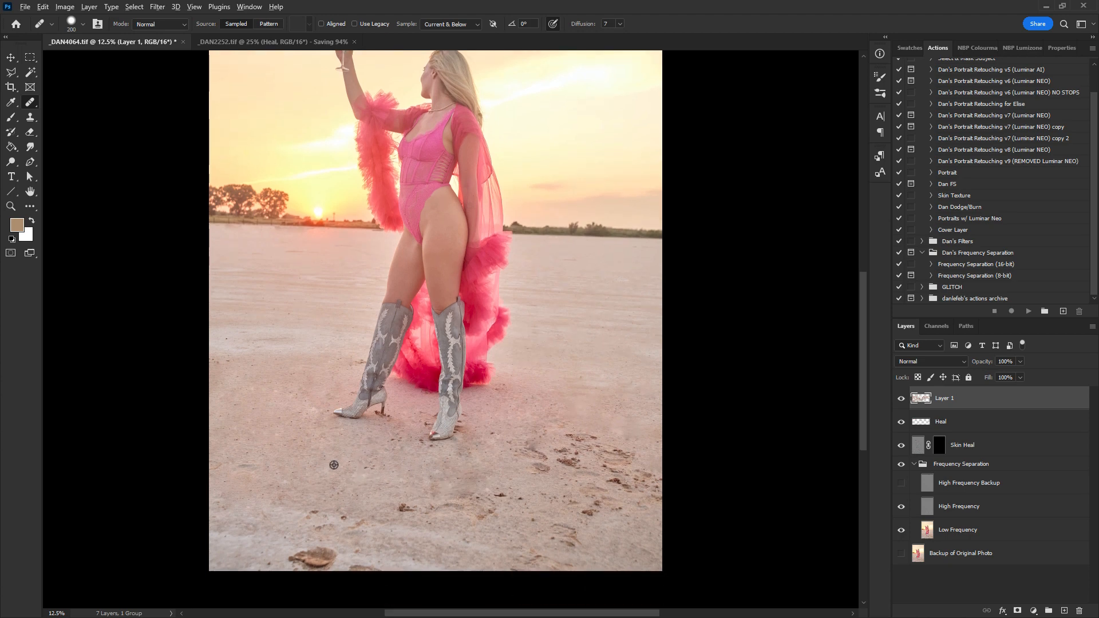
alt+click(307, 483)
mouse_move(331, 512)
mouse_down()
mouse_move(300, 512)
mouse_move(342, 516)
mouse_move(290, 558)
mouse_move(362, 561)
mouse_up()
alt+click(316, 495)
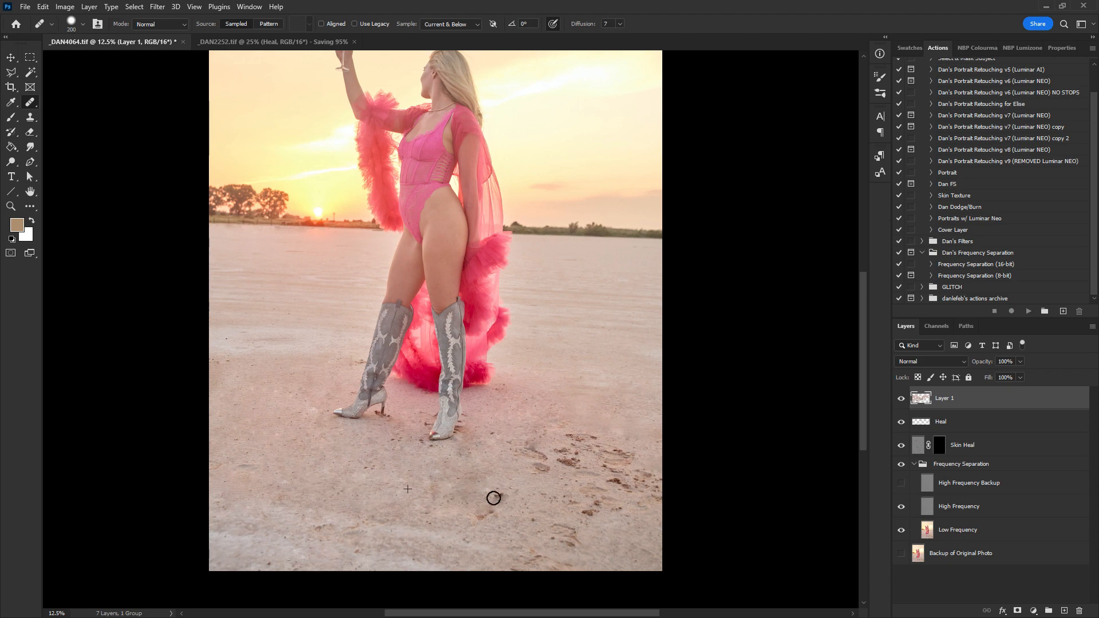
alt+click(406, 509)
mouse_move(487, 509)
mouse_down()
mouse_move(477, 517)
mouse_move(545, 456)
mouse_move(502, 455)
mouse_move(472, 479)
mouse_up()
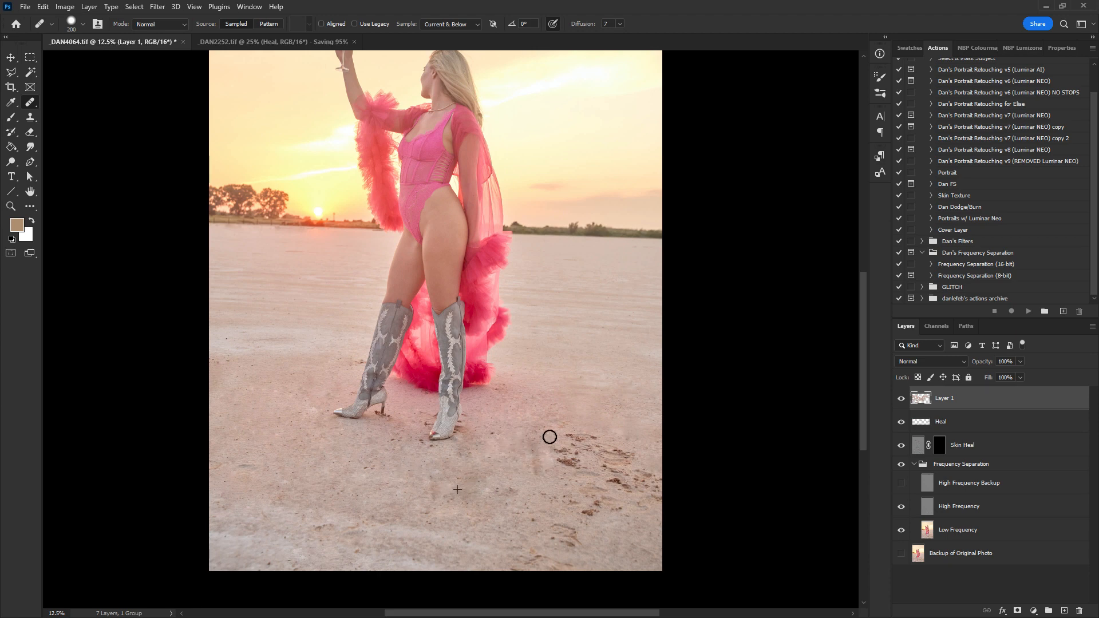
mouse_move(550, 436)
mouse_down()
mouse_move(532, 469)
mouse_move(544, 456)
mouse_move(581, 458)
mouse_move(530, 475)
mouse_move(577, 440)
mouse_up()
mouse_move(620, 455)
mouse_down()
mouse_move(597, 464)
mouse_move(632, 488)
mouse_move(537, 492)
mouse_move(667, 493)
mouse_move(585, 512)
mouse_move(567, 495)
mouse_move(639, 486)
mouse_move(565, 486)
mouse_move(603, 482)
mouse_move(610, 493)
mouse_move(556, 534)
mouse_move(587, 540)
mouse_up()
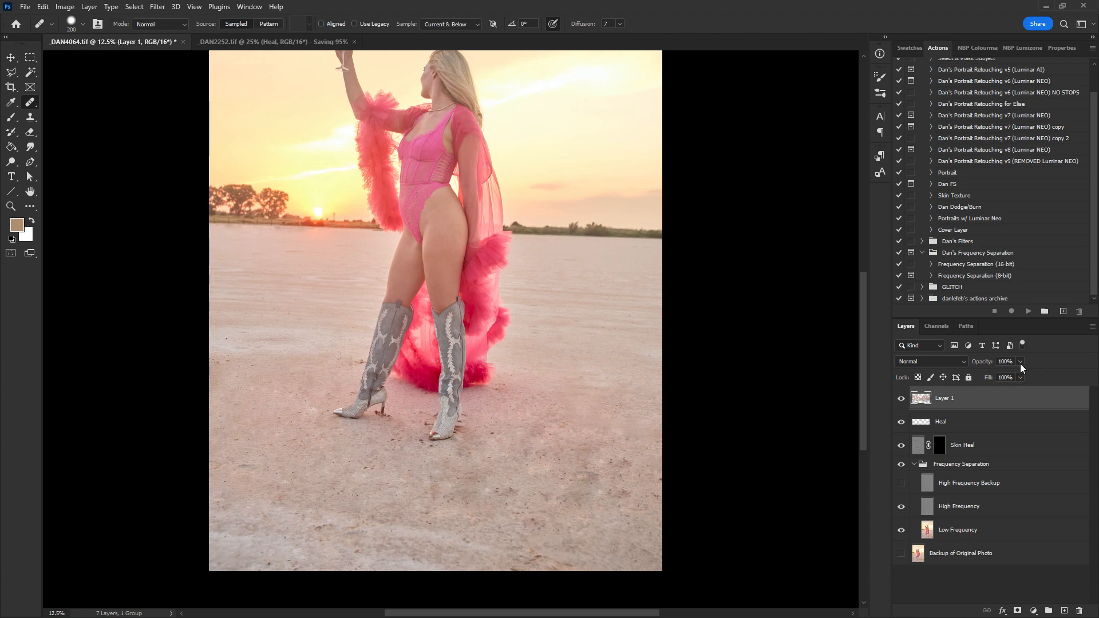
- Lower the opacity of the new healing layer (Layer 1) to 53%
drag(1020, 363, 996, 377)
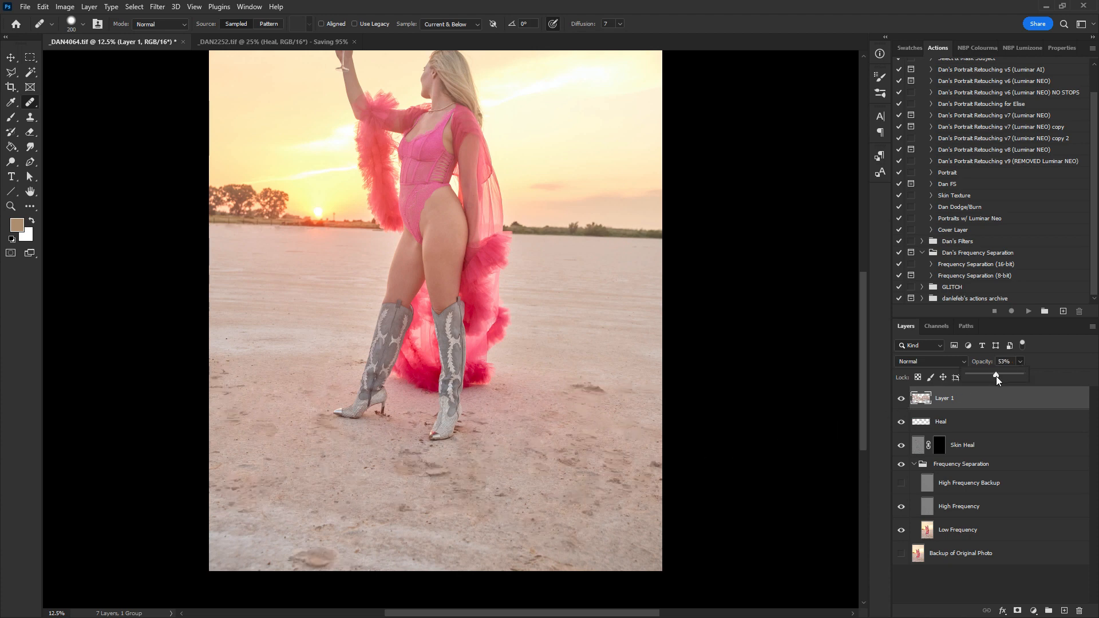
drag(479, 349, 482, 404)
drag(436, 334, 451, 507)
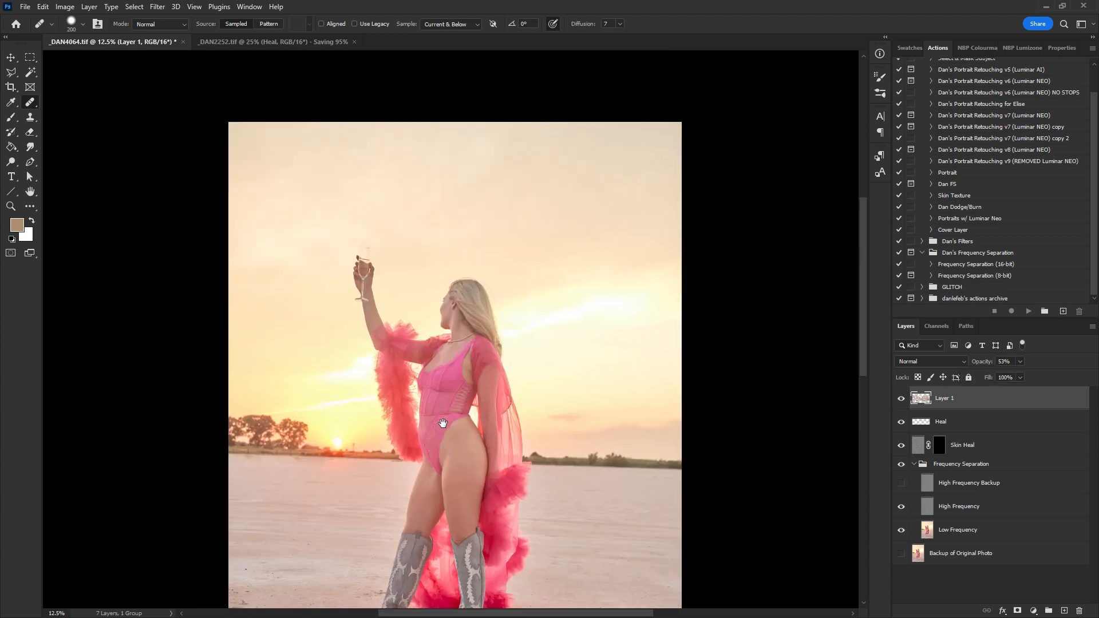
- Close _DAN4064.tif, saving the changes
key(ctrl+w)
click(497, 234)
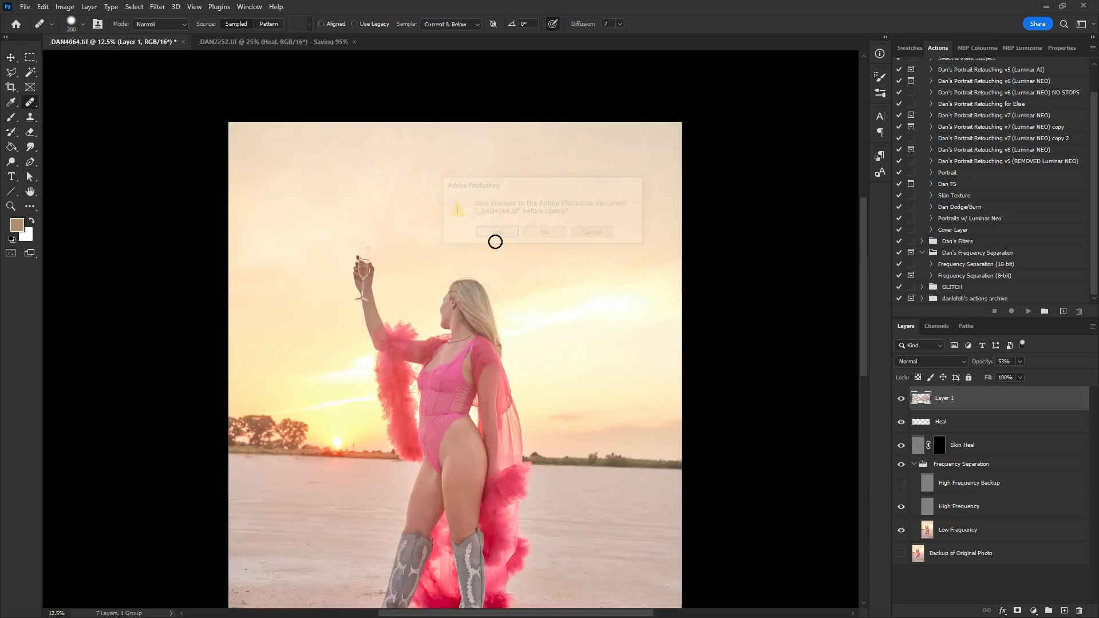